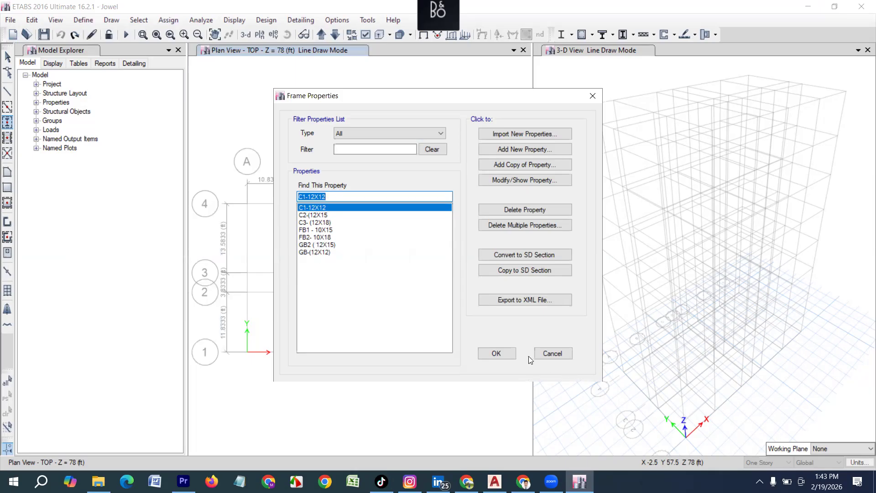
Close the frame properties and review the Slab-5 definition among the slab section properties without changing it
{"action": "left_click", "coordinate": [551, 352]}
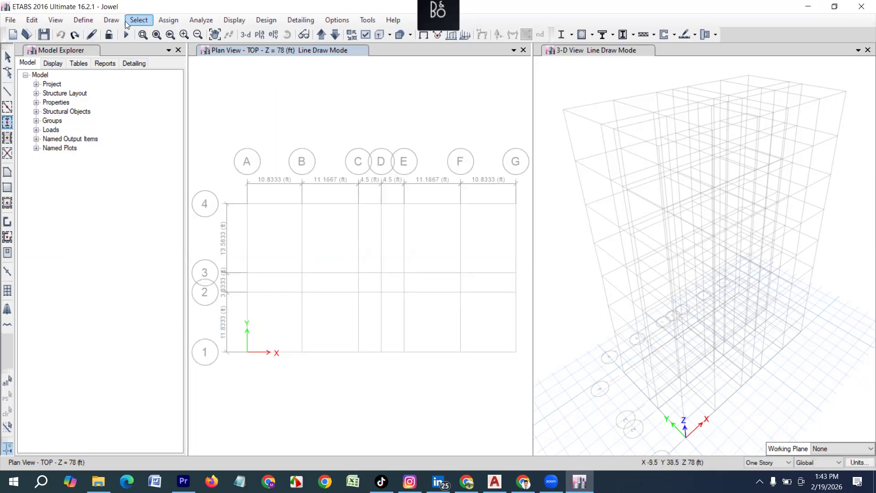
{"action": "left_click", "coordinate": [84, 21]}
{"action": "mouse_move", "coordinate": [111, 52]}
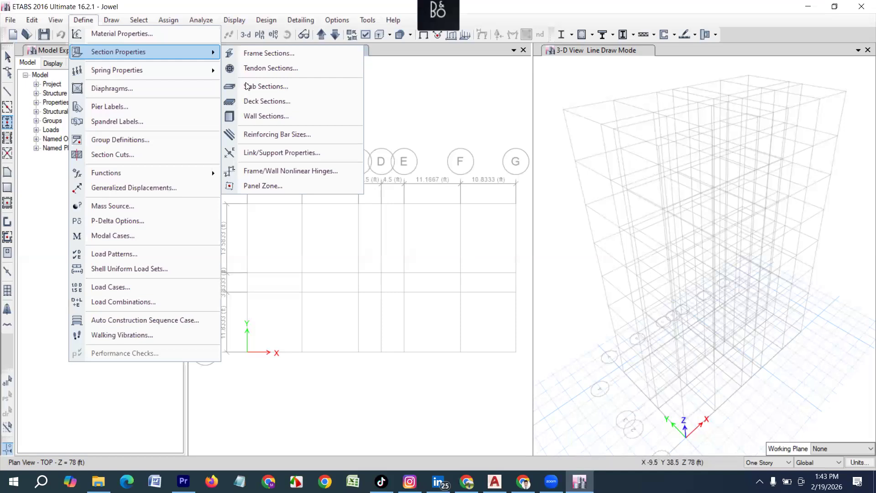
{"action": "left_click", "coordinate": [287, 87]}
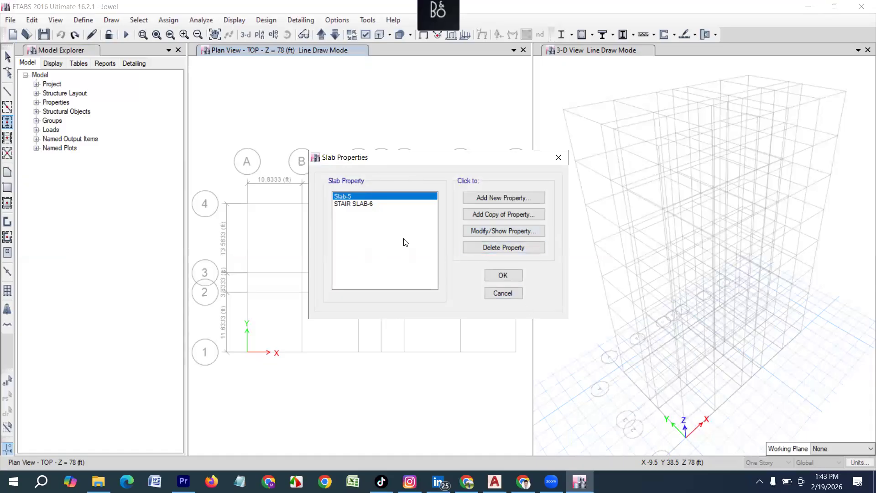
{"action": "left_click", "coordinate": [351, 204]}
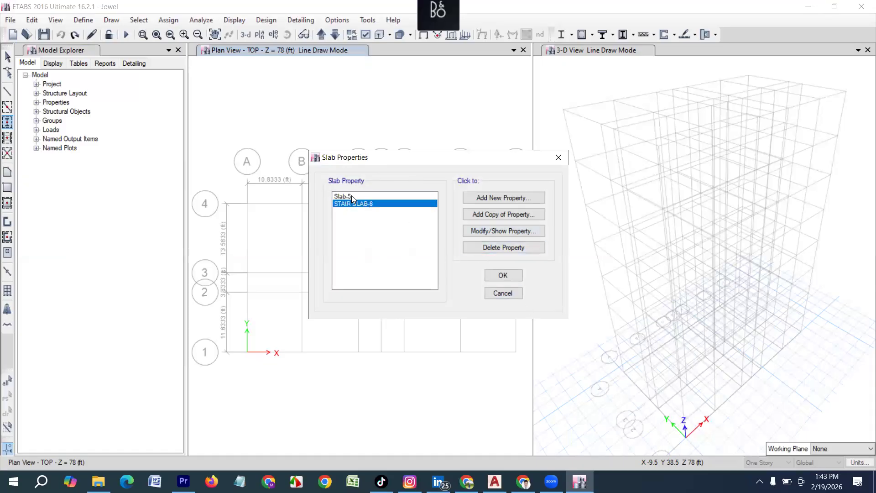
{"action": "left_click", "coordinate": [351, 197]}
{"action": "left_click", "coordinate": [518, 229]}
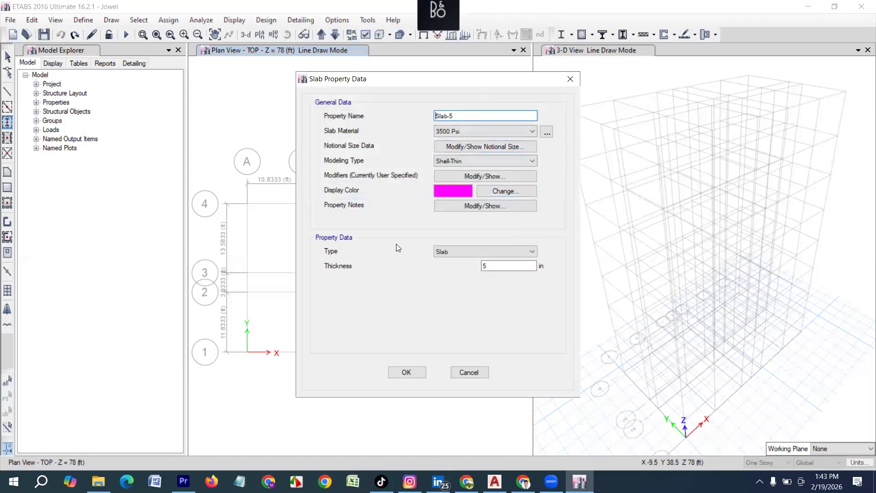
{"action": "left_click", "coordinate": [469, 372]}
{"action": "left_click", "coordinate": [560, 158]}
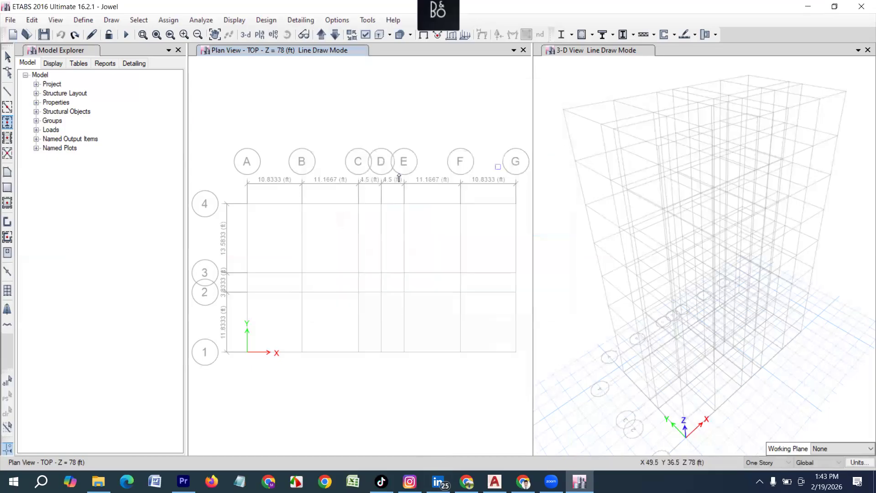
Review the defined materials and the story levels available for the plan view
{"action": "left_click", "coordinate": [77, 21]}
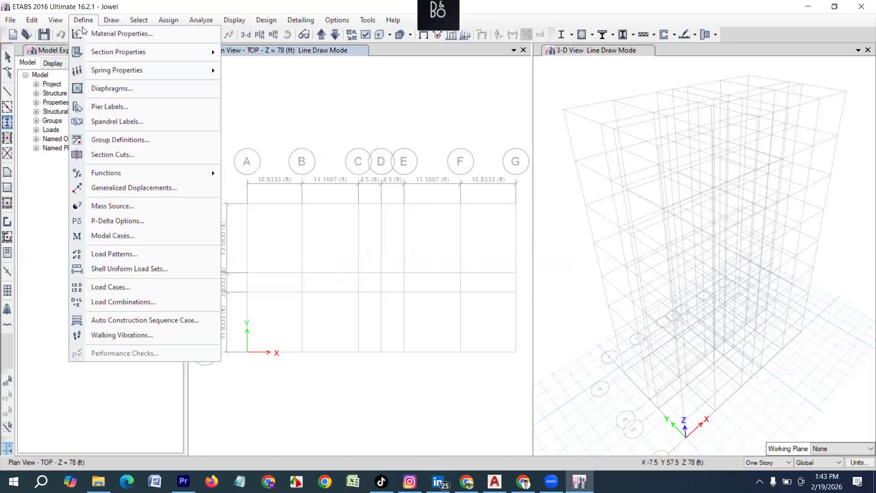
{"action": "left_click", "coordinate": [114, 34]}
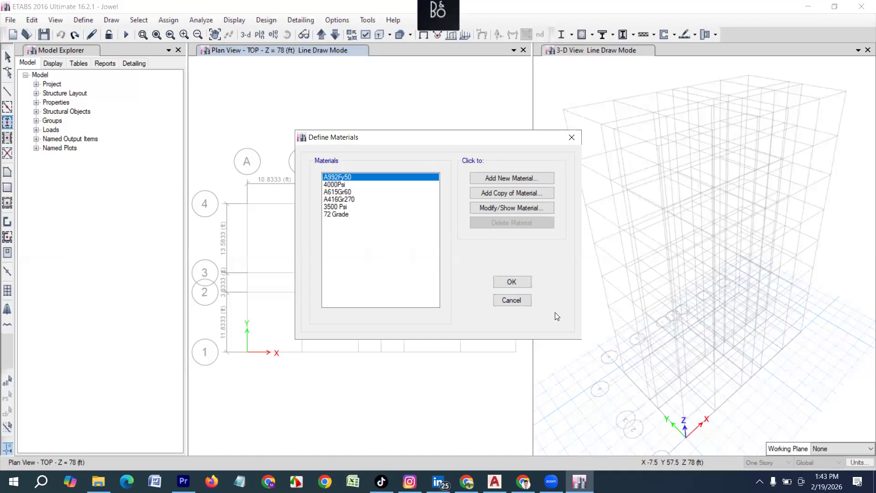
{"action": "left_click", "coordinate": [517, 283]}
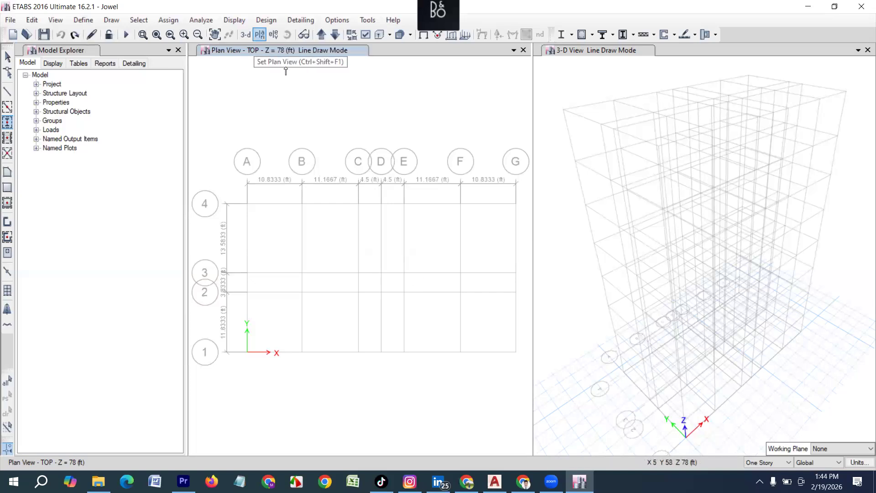
{"action": "left_click", "coordinate": [259, 34]}
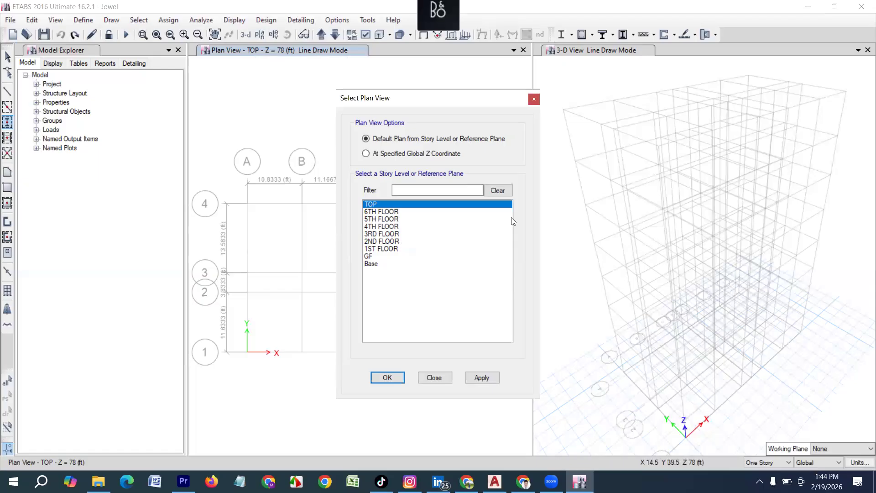
{"action": "left_click", "coordinate": [534, 99]}
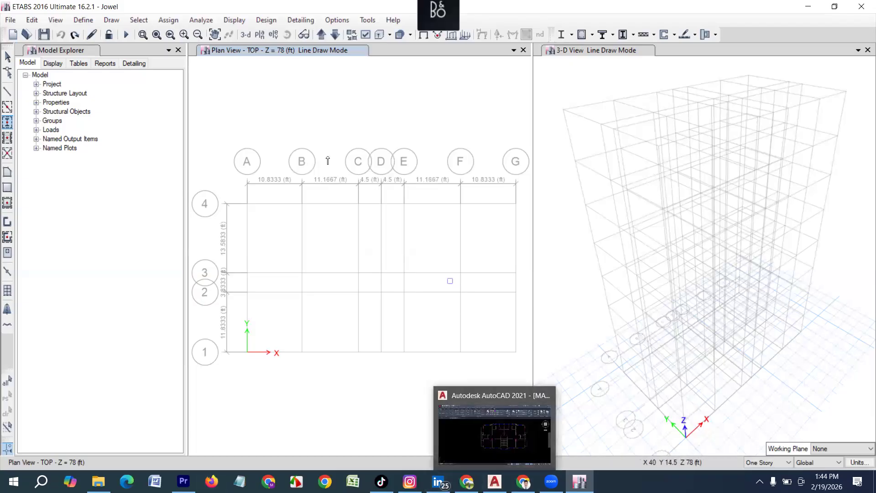
Switch to the AutoCAD floor plan, examine the column positions, and compare them with the ETABS grid
{"action": "left_click", "coordinate": [494, 482]}
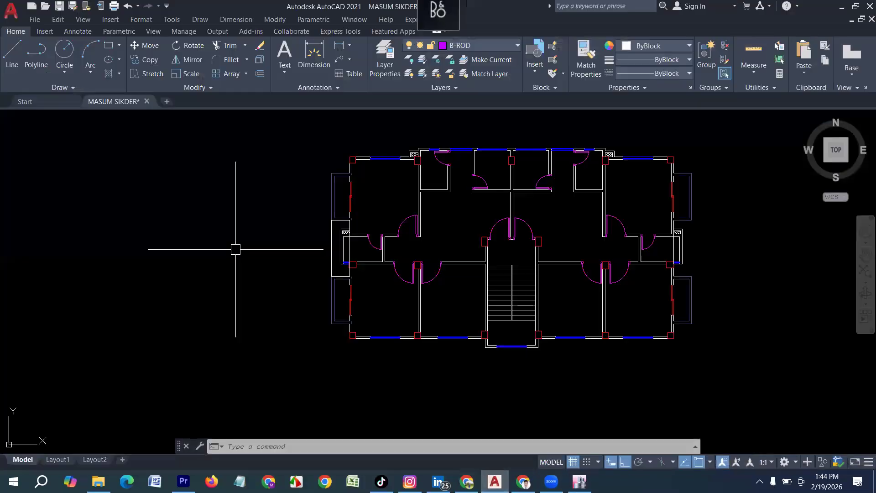
{"action": "middle_click_drag", "start_coordinate": [235, 249], "coordinate": [49, 244]}
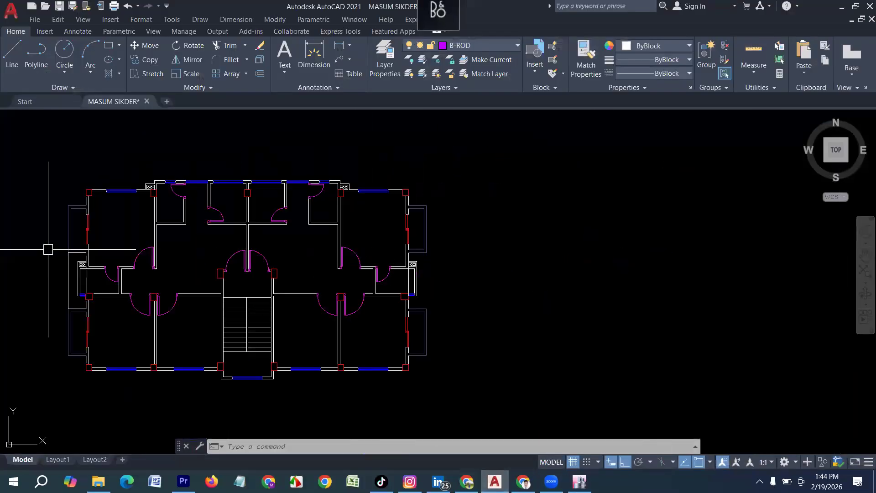
{"action": "scroll", "coordinate": [72, 196], "scroll_direction": "up", "scroll_amount": 2}
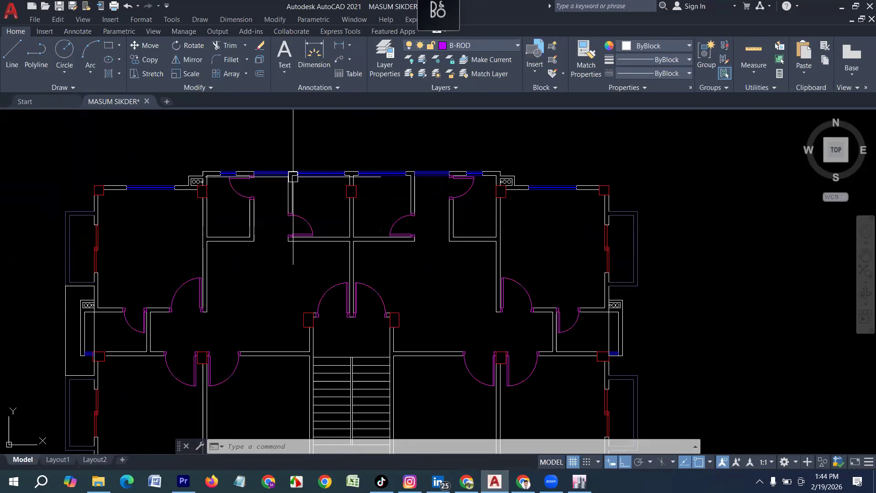
{"action": "scroll", "coordinate": [185, 179], "scroll_direction": "down", "scroll_amount": 2}
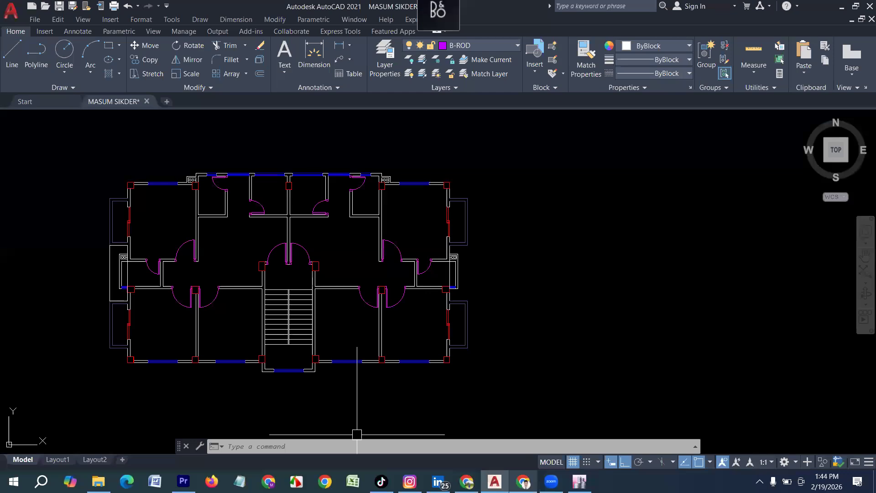
{"action": "mouse_move", "coordinate": [579, 481]}
{"action": "left_click", "coordinate": [578, 435]}
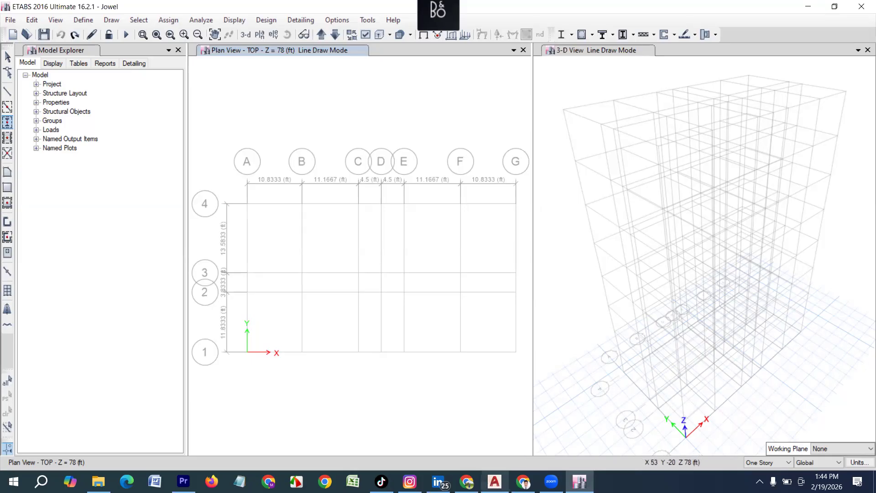
{"action": "left_click", "coordinate": [494, 481]}
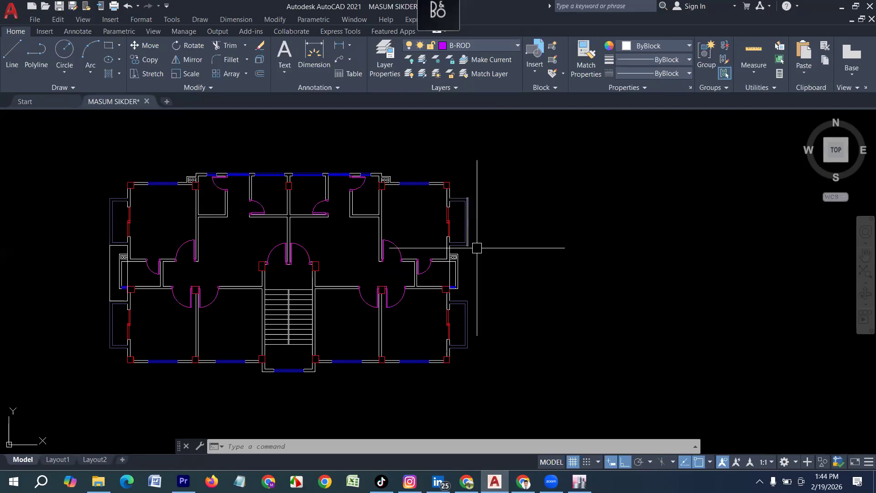
{"action": "key", "text": "alt+Tab"}
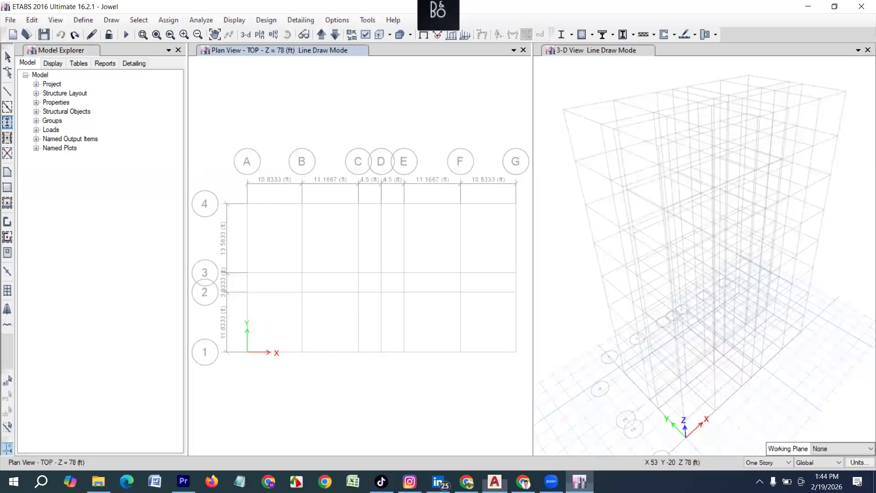
Set up column drawing with the C1-12X12 section and apply it to All Stories
{"action": "left_click", "coordinate": [4, 127]}
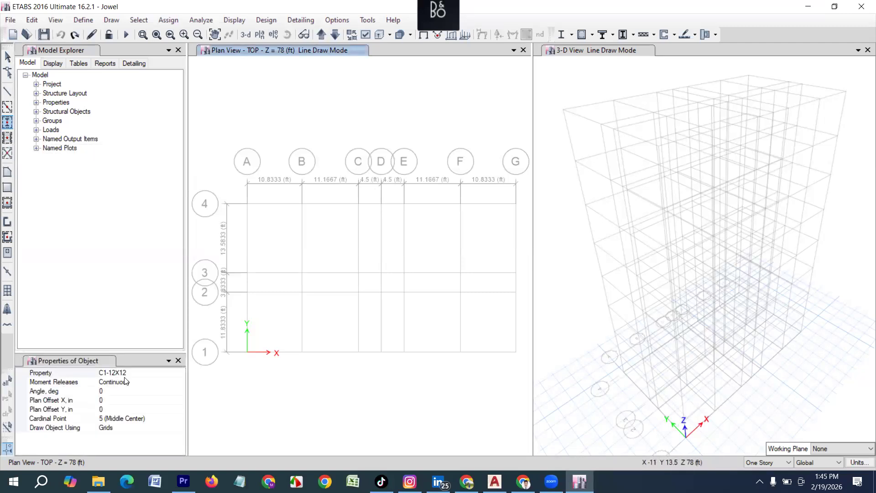
{"action": "left_click", "coordinate": [180, 375]}
{"action": "left_click", "coordinate": [180, 372]}
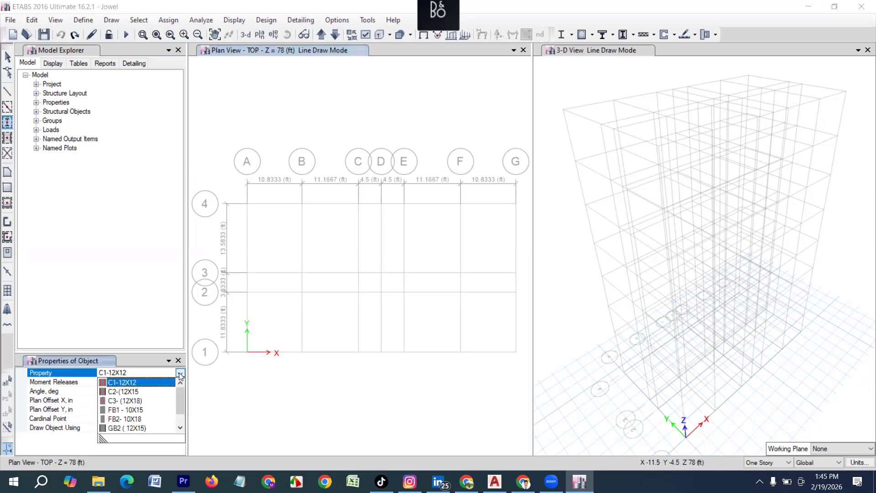
{"action": "left_click", "coordinate": [129, 386]}
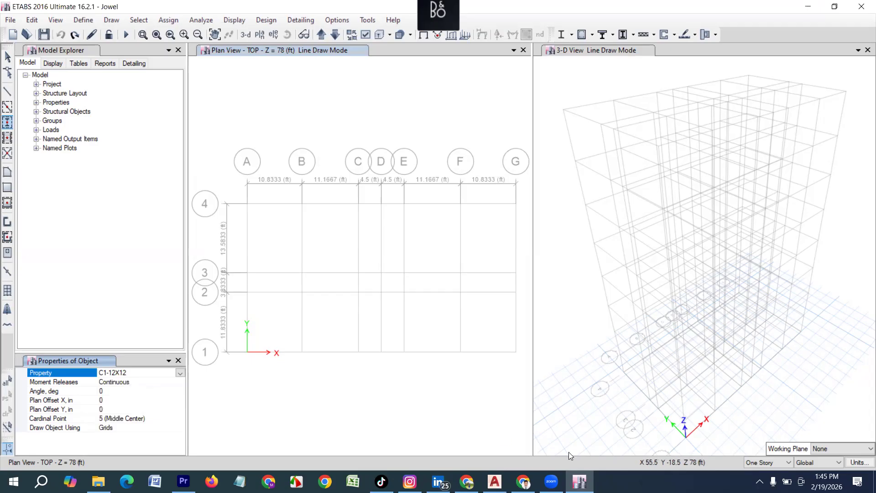
{"action": "left_click", "coordinate": [769, 463]}
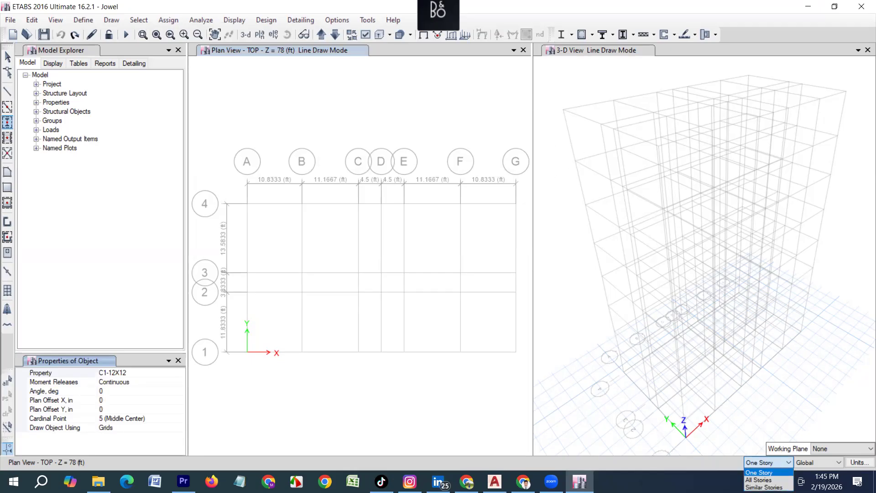
{"action": "left_click", "coordinate": [763, 479]}
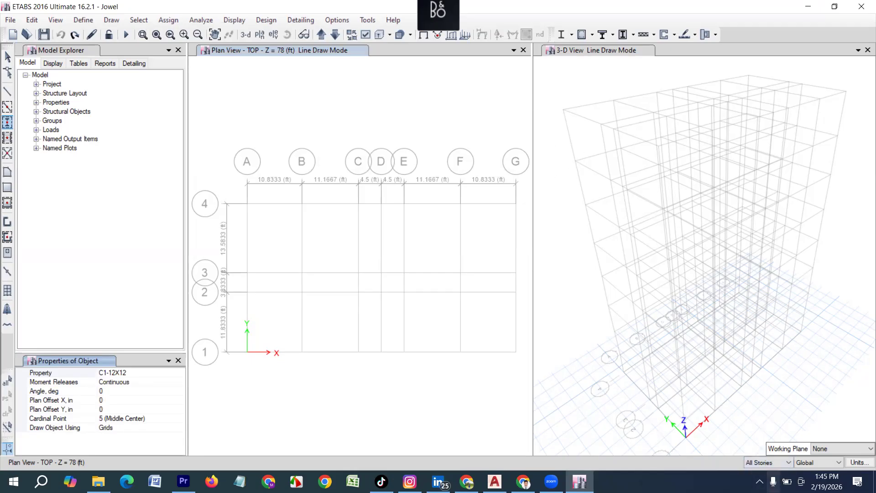
Place C1-12X12 columns in the plan at grid intersections A-4 and G-4
{"action": "scroll", "coordinate": [248, 205], "scroll_direction": "up", "scroll_amount": 3}
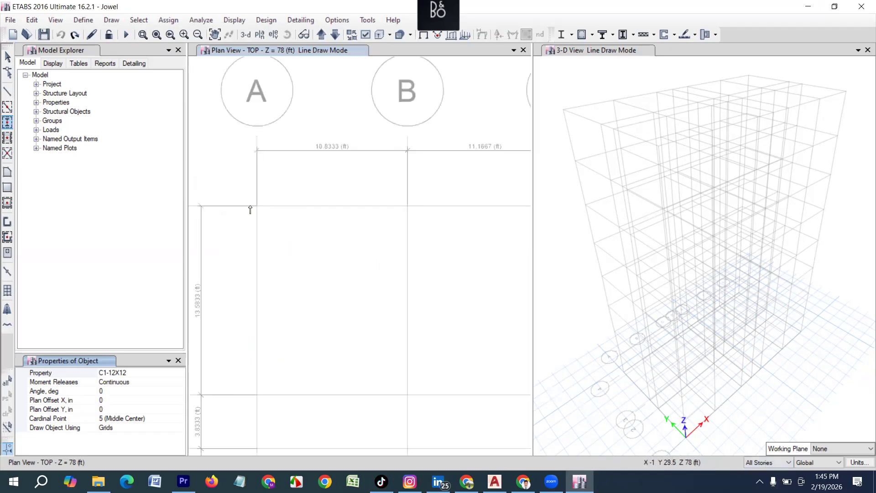
{"action": "left_click", "coordinate": [258, 207]}
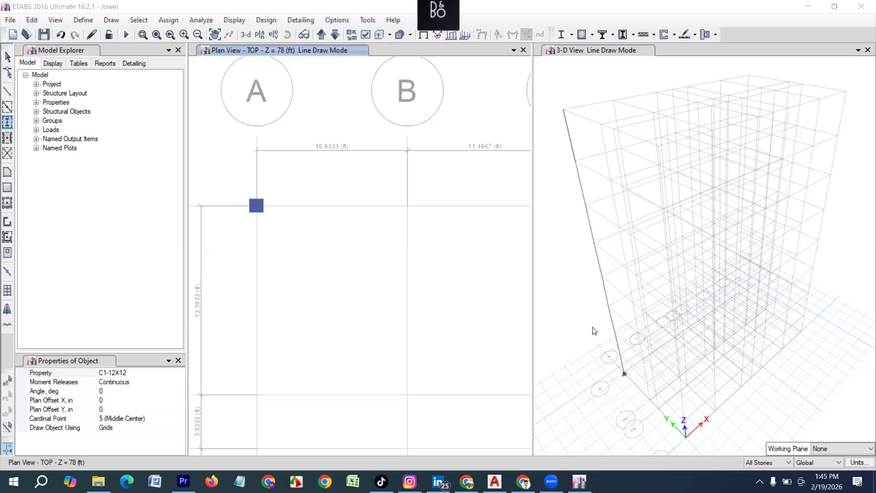
{"action": "scroll", "coordinate": [490, 224], "scroll_direction": "down", "scroll_amount": 5}
{"action": "scroll", "coordinate": [344, 211], "scroll_direction": "up", "scroll_amount": 5}
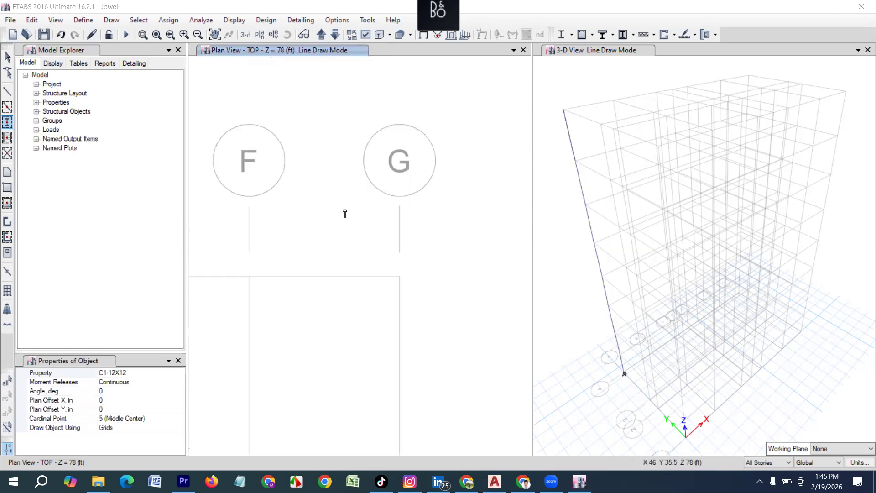
{"action": "left_click", "coordinate": [400, 279]}
Place C1-12X12 columns in the plan at grid intersections G-1 and A-1
{"action": "scroll", "coordinate": [438, 255], "scroll_direction": "down", "scroll_amount": 5}
{"action": "scroll", "coordinate": [487, 253], "scroll_direction": "up", "scroll_amount": 5}
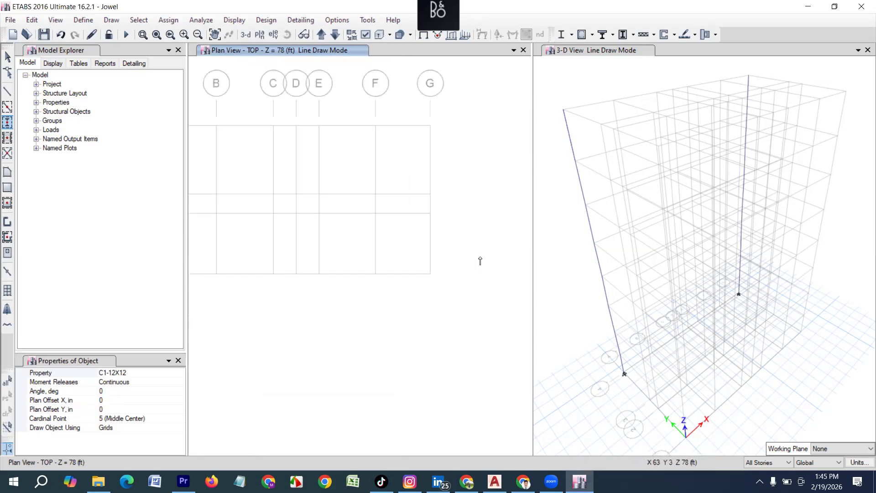
{"action": "scroll", "coordinate": [430, 274], "scroll_direction": "up", "scroll_amount": 5}
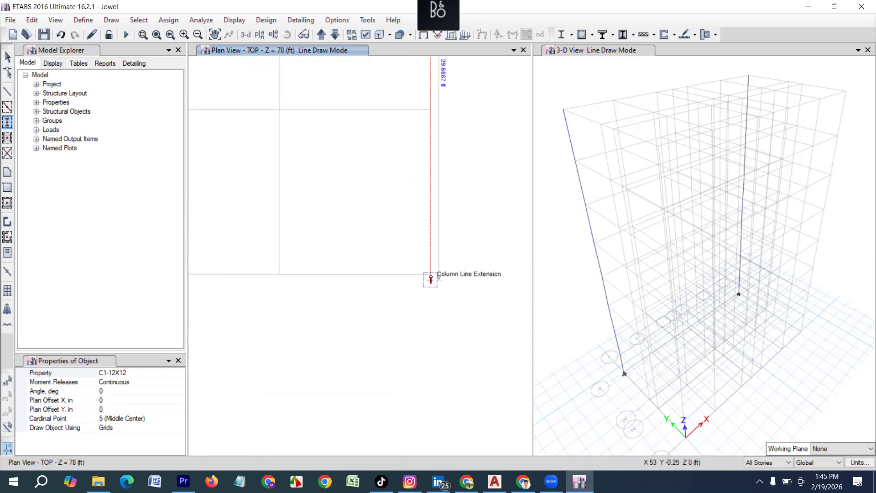
{"action": "left_click", "coordinate": [428, 272]}
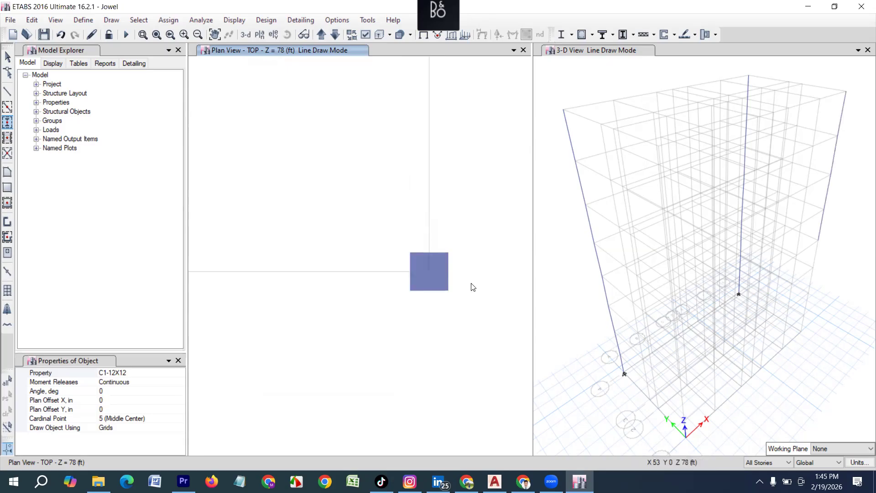
{"action": "scroll", "coordinate": [471, 288], "scroll_direction": "down", "scroll_amount": 5}
{"action": "scroll", "coordinate": [444, 286], "scroll_direction": "up", "scroll_amount": 3}
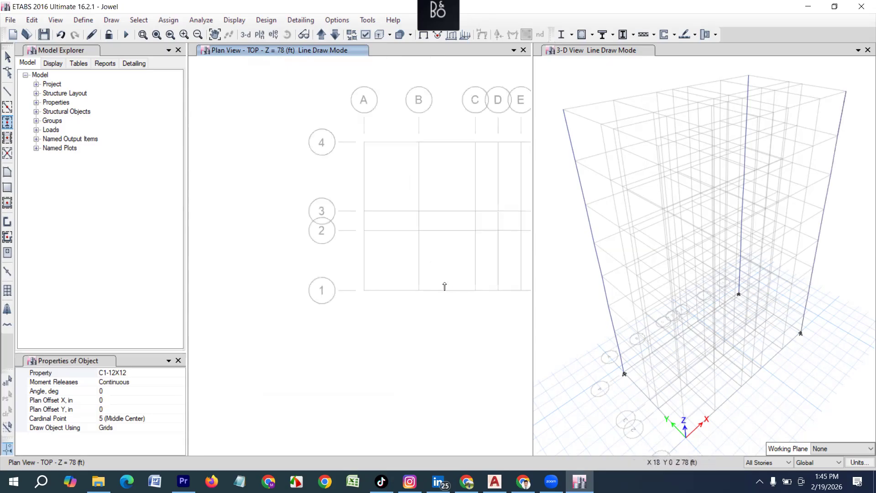
{"action": "scroll", "coordinate": [364, 292], "scroll_direction": "up", "scroll_amount": 3}
{"action": "left_click", "coordinate": [358, 286]}
{"action": "scroll", "coordinate": [197, 299], "scroll_direction": "down", "scroll_amount": 5}
{"action": "scroll", "coordinate": [239, 281], "scroll_direction": "up", "scroll_amount": 2}
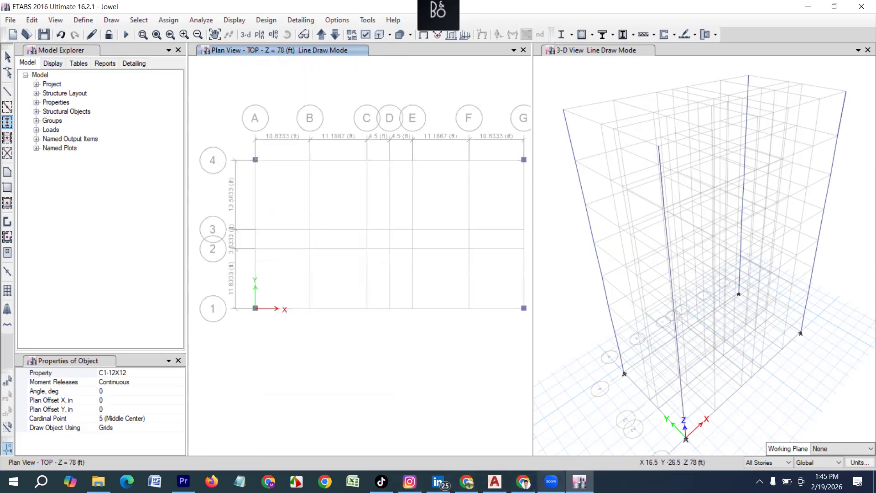
Check the remaining column positions on the AutoCAD floor plan and return to the ETABS model
{"action": "left_click", "coordinate": [494, 482]}
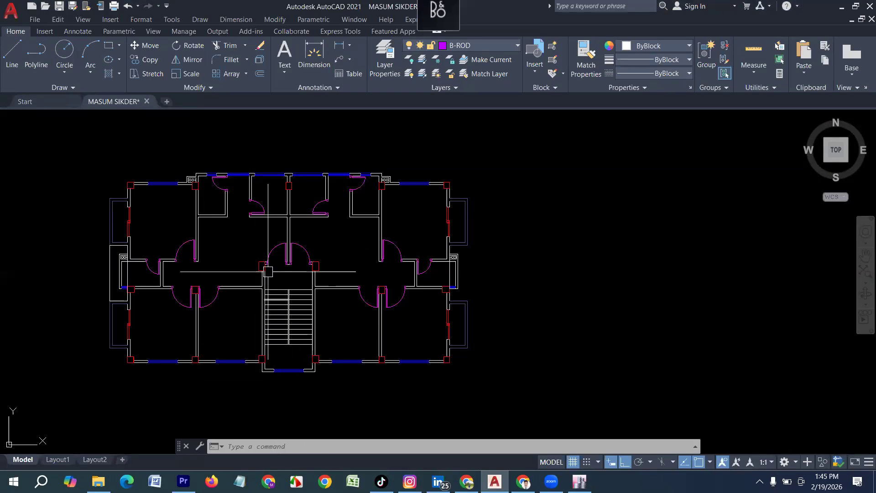
{"action": "mouse_move", "coordinate": [466, 481]}
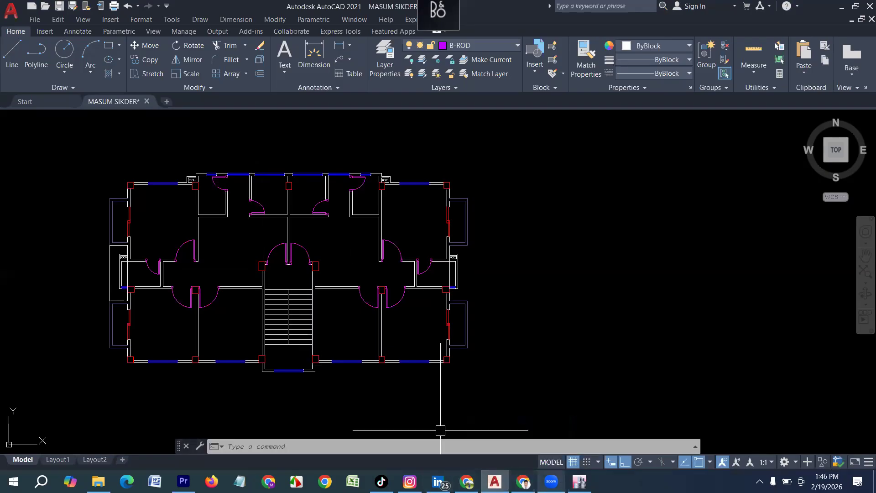
{"action": "left_click", "coordinate": [579, 481]}
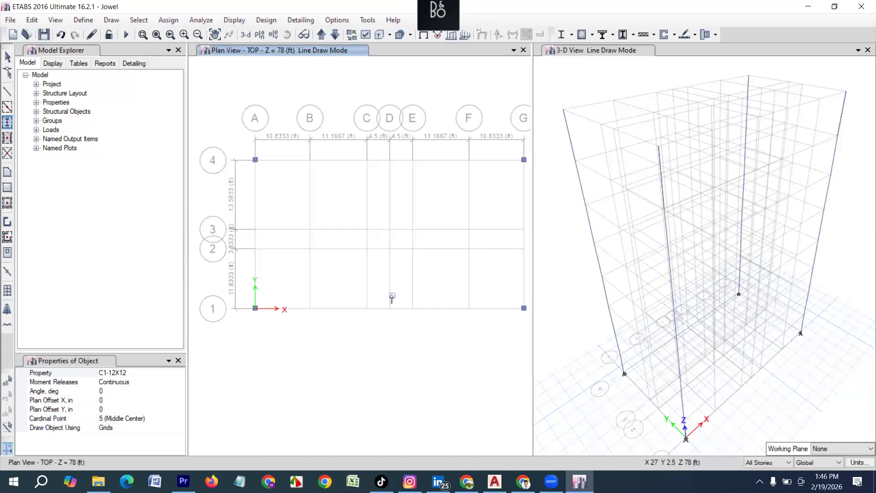
Set the section property for the columns being drawn to C3- (12X18)
{"action": "left_click", "coordinate": [140, 373]}
{"action": "left_click", "coordinate": [138, 373]}
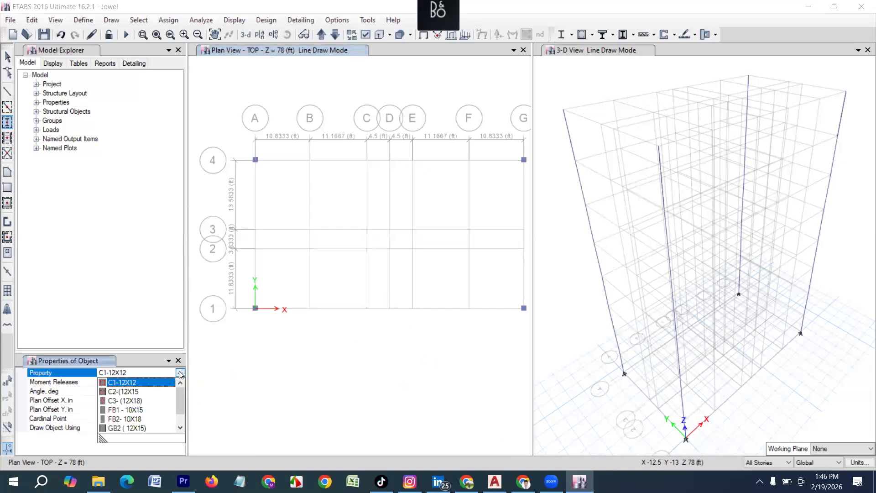
{"action": "left_click", "coordinate": [130, 401]}
{"action": "scroll", "coordinate": [378, 313], "scroll_direction": "up", "scroll_amount": 3}
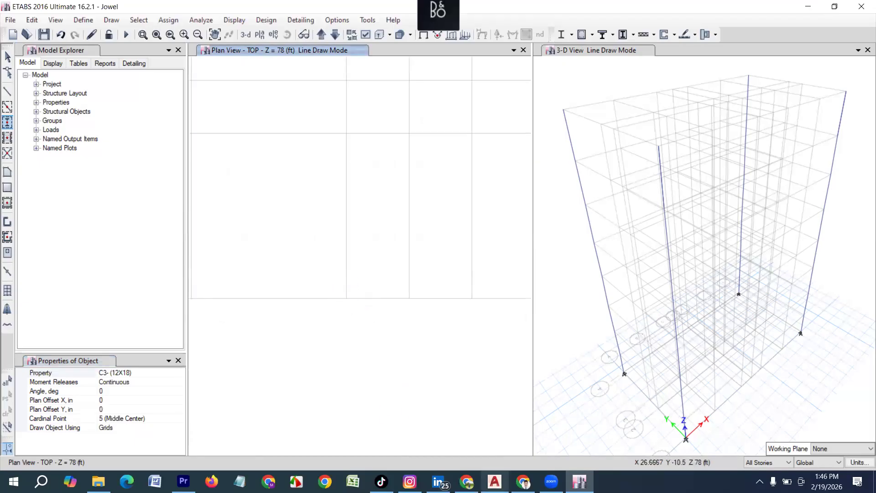
Check the stair column orientation on the AutoCAD floor plan, return to ETABS and set the column angle to 90 degrees
{"action": "left_click", "coordinate": [495, 481]}
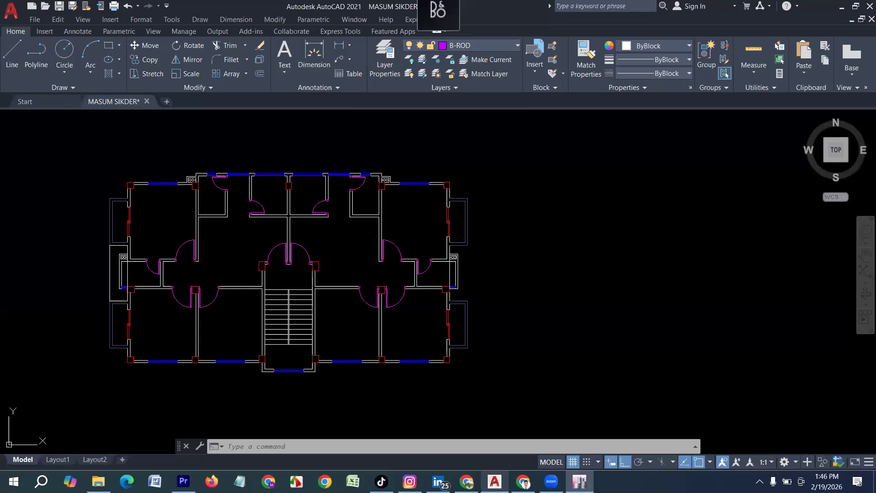
{"action": "scroll", "coordinate": [281, 343], "scroll_direction": "up", "scroll_amount": 5}
{"action": "scroll", "coordinate": [281, 342], "scroll_direction": "down", "scroll_amount": 6}
{"action": "scroll", "coordinate": [281, 342], "scroll_direction": "up", "scroll_amount": 9}
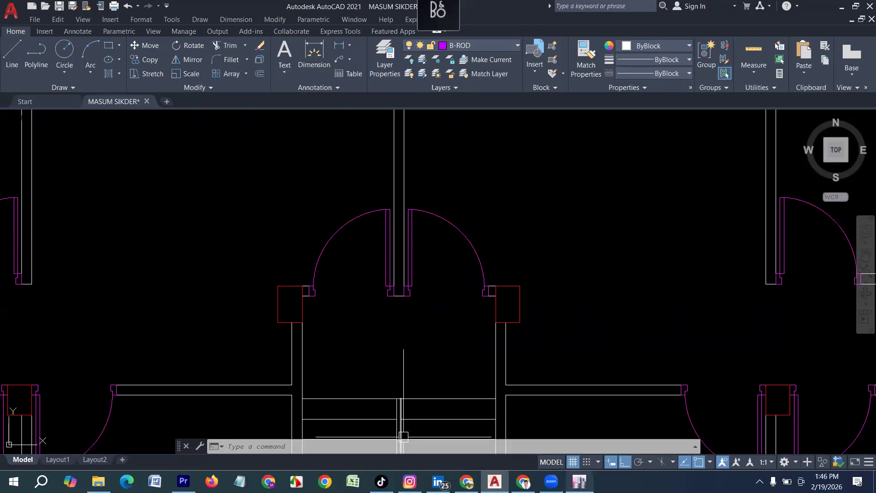
{"action": "left_click", "coordinate": [579, 481]}
{"action": "scroll", "coordinate": [274, 328], "scroll_direction": "down", "scroll_amount": 3}
{"action": "scroll", "coordinate": [303, 319], "scroll_direction": "up", "scroll_amount": 3}
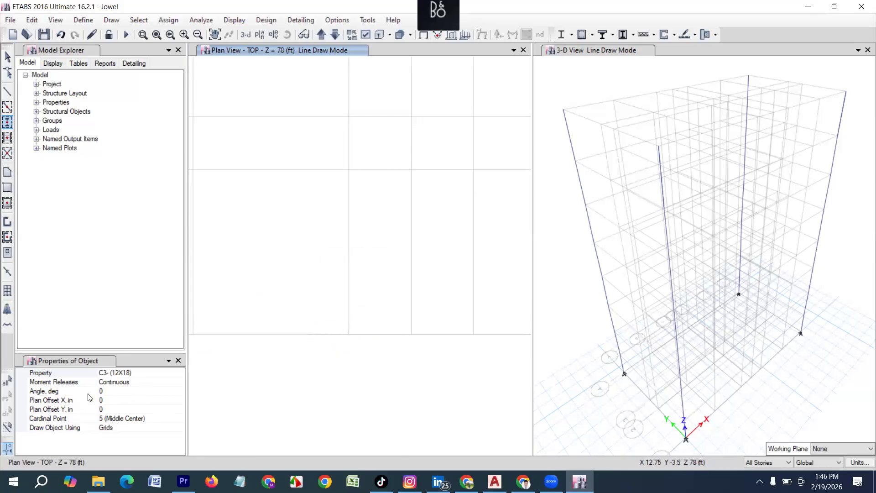
{"action": "left_click", "coordinate": [118, 391]}
{"action": "type", "text": "9"}
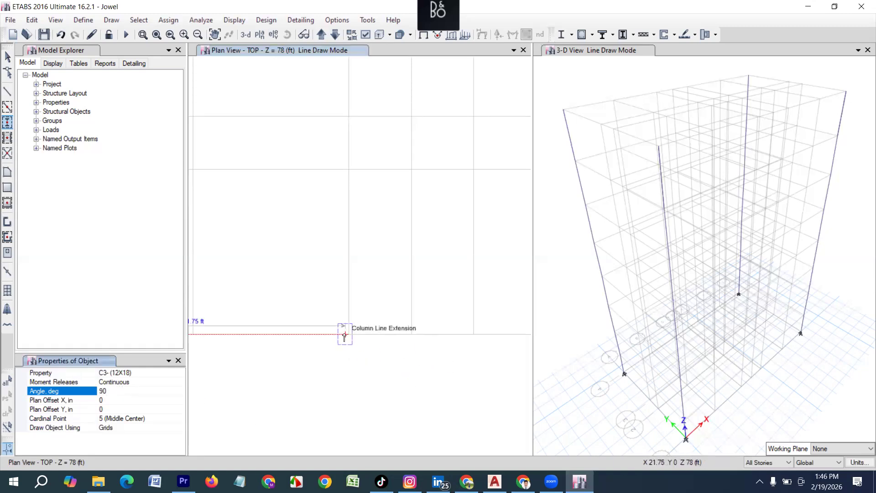
Place C3- (12X18) columns in the plan at grid intersections C-1 and E-1
{"action": "scroll", "coordinate": [323, 353], "scroll_direction": "down", "scroll_amount": 3}
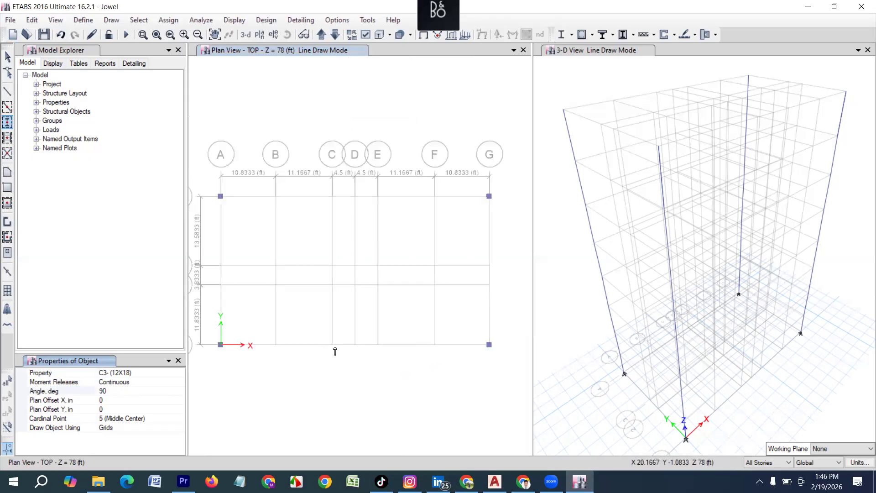
{"action": "scroll", "coordinate": [331, 351], "scroll_direction": "up", "scroll_amount": 3}
{"action": "left_click", "coordinate": [332, 338]}
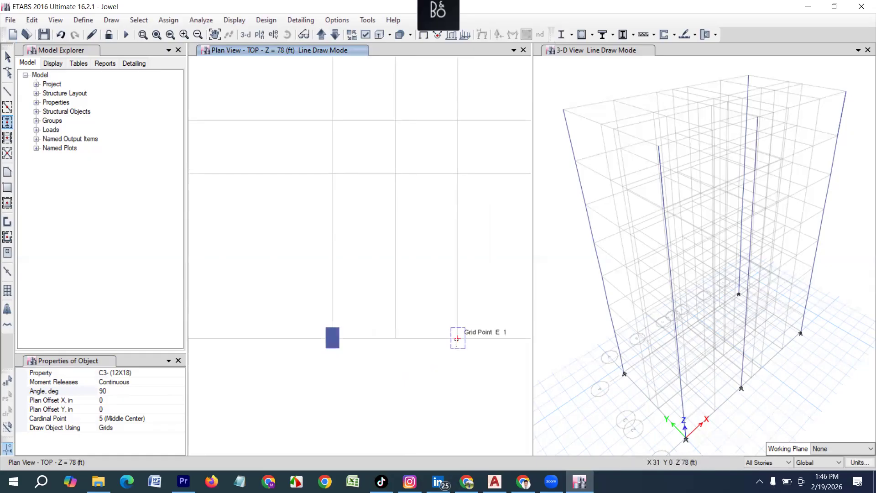
{"action": "left_click", "coordinate": [458, 338]}
{"action": "scroll", "coordinate": [332, 382], "scroll_direction": "down", "scroll_amount": 3}
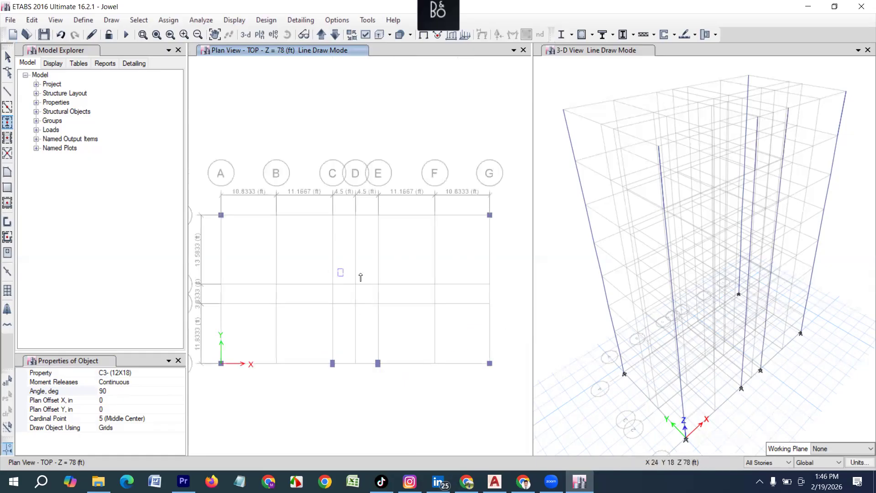
Compare with the AutoCAD floor plan and place C3- (12X18) columns in the ETABS plan at grid intersections C-3 and E-3
{"action": "scroll", "coordinate": [343, 315], "scroll_direction": "up", "scroll_amount": 3}
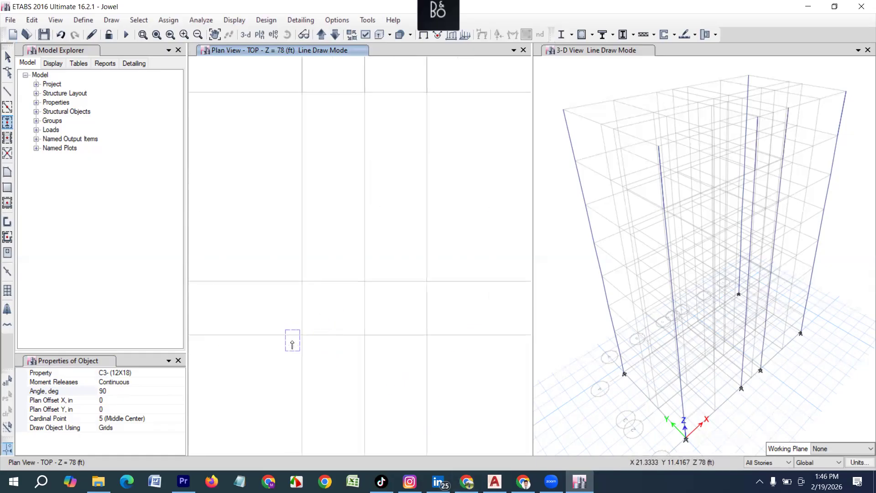
{"action": "left_click", "coordinate": [494, 482]}
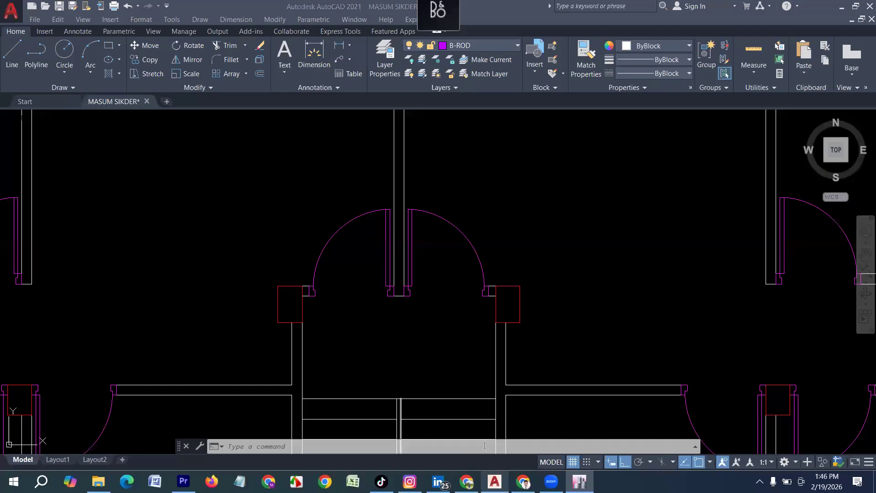
{"action": "scroll", "coordinate": [336, 288], "scroll_direction": "down", "scroll_amount": 2}
{"action": "scroll", "coordinate": [345, 296], "scroll_direction": "down", "scroll_amount": 2}
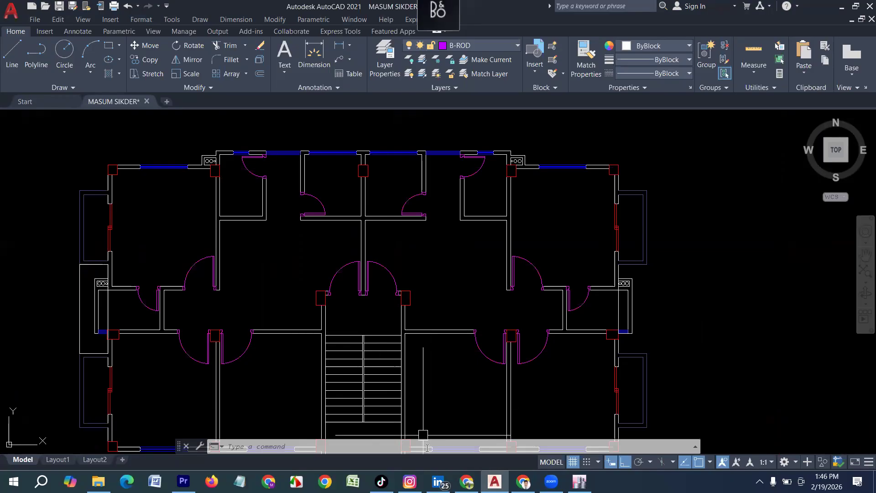
{"action": "left_click", "coordinate": [580, 482]}
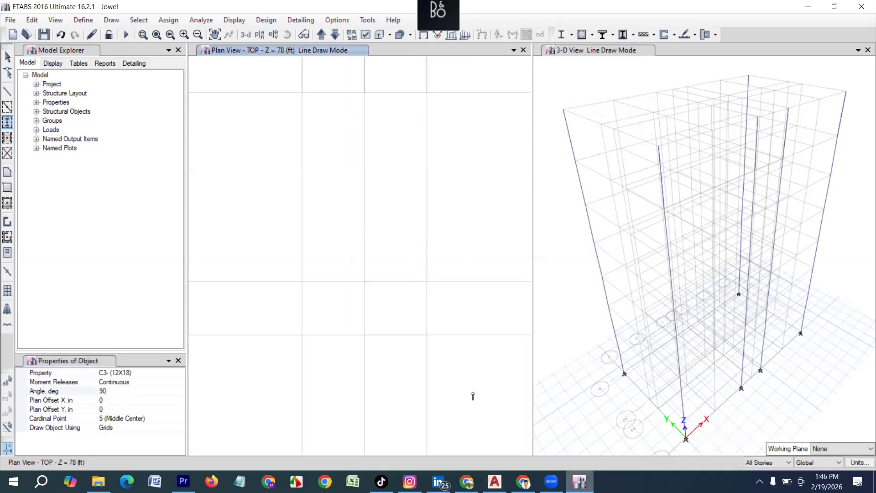
{"action": "scroll", "coordinate": [326, 282], "scroll_direction": "up", "scroll_amount": 3}
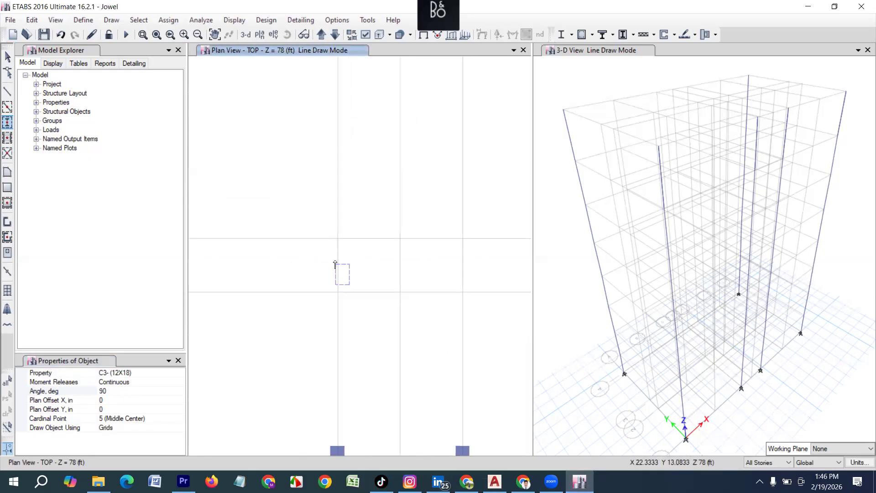
{"action": "left_click", "coordinate": [337, 239]}
{"action": "left_click", "coordinate": [458, 239]}
{"action": "scroll", "coordinate": [307, 290], "scroll_direction": "down", "scroll_amount": 3}
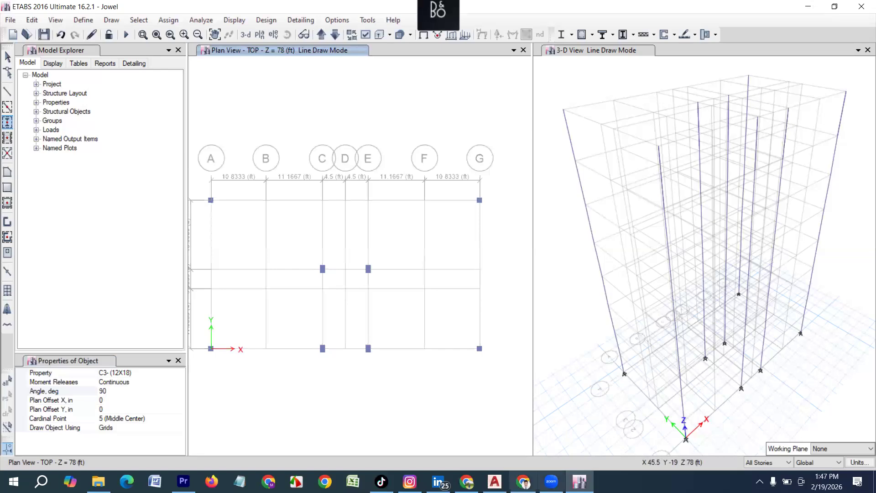
Consult the AutoCAD floor plan and place a C3- (12X18) column in the ETABS plan at grid intersection D-4
{"action": "left_click", "coordinate": [495, 481]}
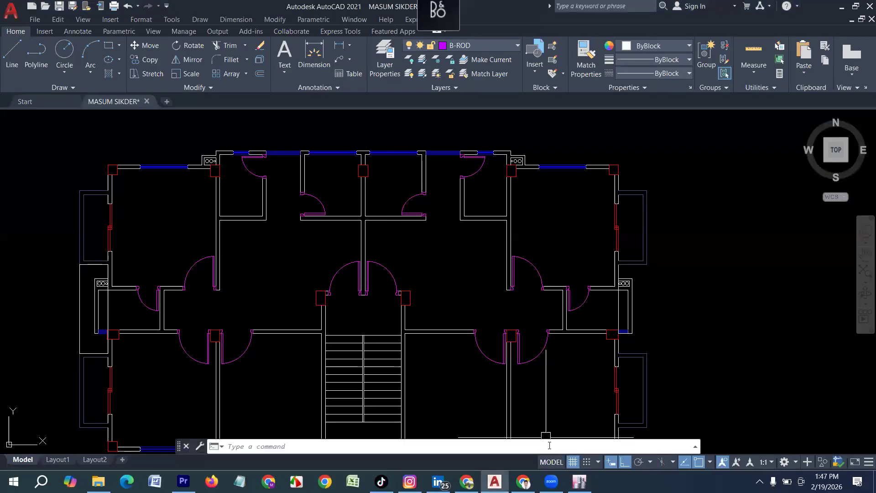
{"action": "left_click", "coordinate": [579, 481]}
{"action": "scroll", "coordinate": [352, 200], "scroll_direction": "up", "scroll_amount": 3}
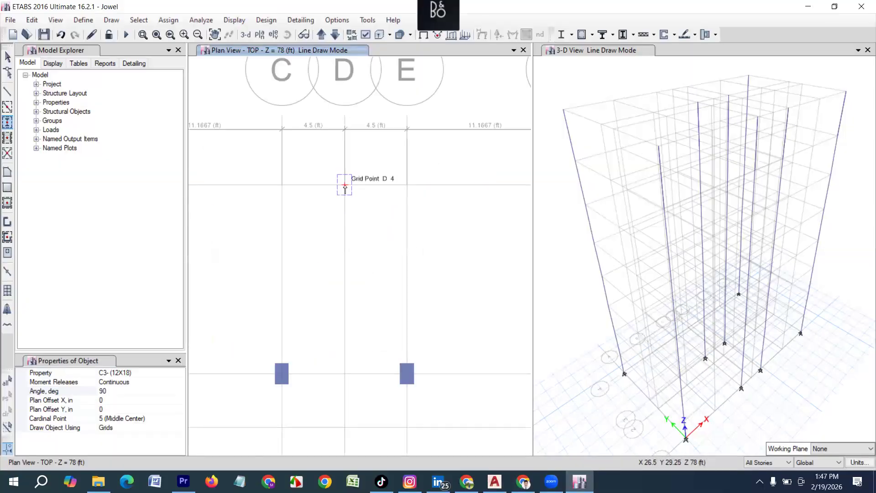
{"action": "left_click", "coordinate": [344, 185]}
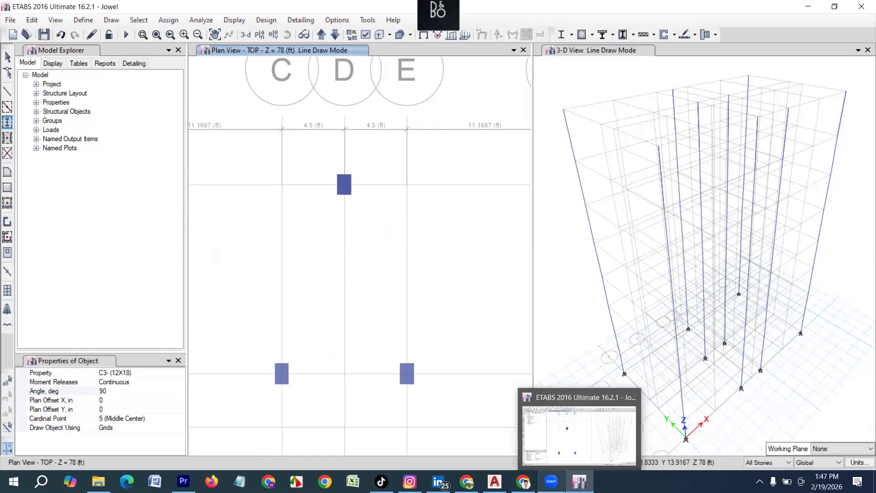
Review the remaining columns in the AutoCAD floor plan and switch the ETABS column property to C2-(12X15
{"action": "mouse_move", "coordinate": [523, 481]}
{"action": "left_click", "coordinate": [494, 481]}
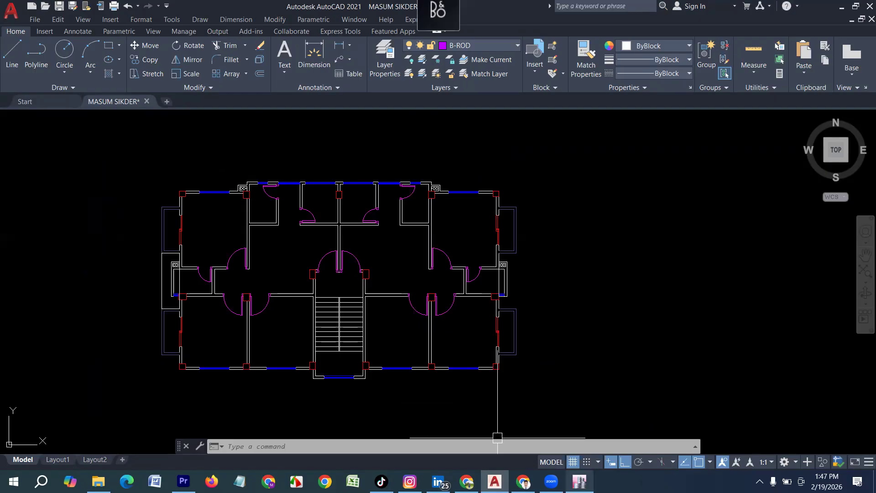
{"action": "left_click", "coordinate": [579, 481]}
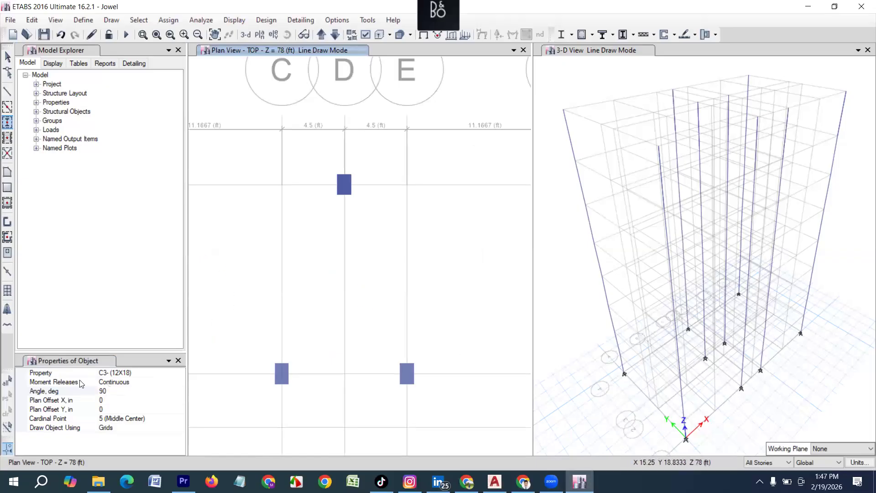
{"action": "left_click", "coordinate": [149, 381]}
{"action": "left_click", "coordinate": [182, 374]}
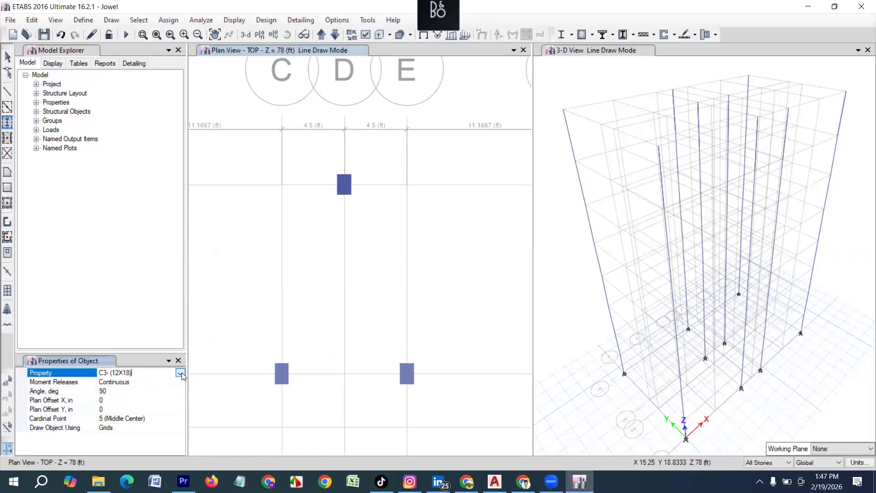
{"action": "left_click", "coordinate": [181, 373]}
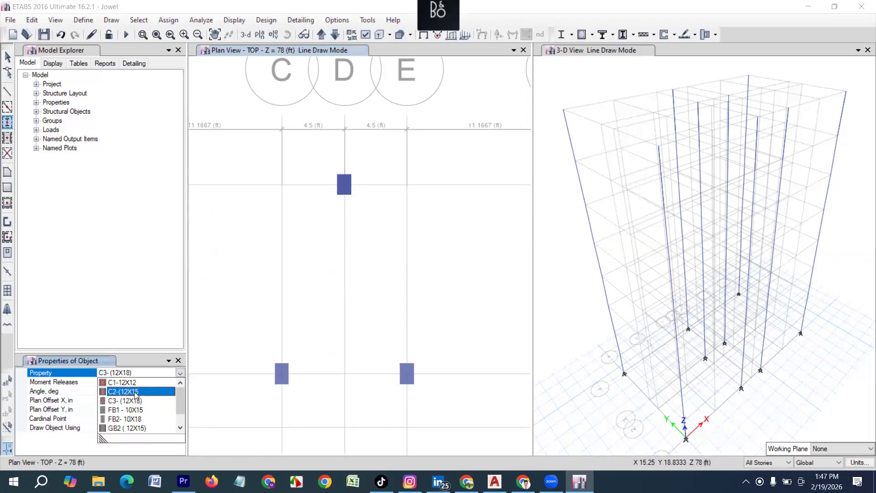
{"action": "left_click", "coordinate": [136, 392]}
{"action": "scroll", "coordinate": [455, 221], "scroll_direction": "down", "scroll_amount": 6}
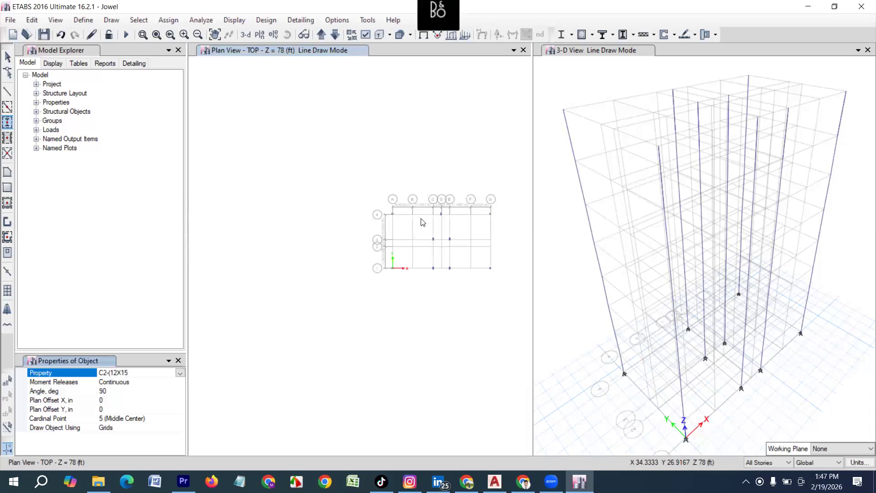
{"action": "scroll", "coordinate": [421, 221], "scroll_direction": "up", "scroll_amount": 3}
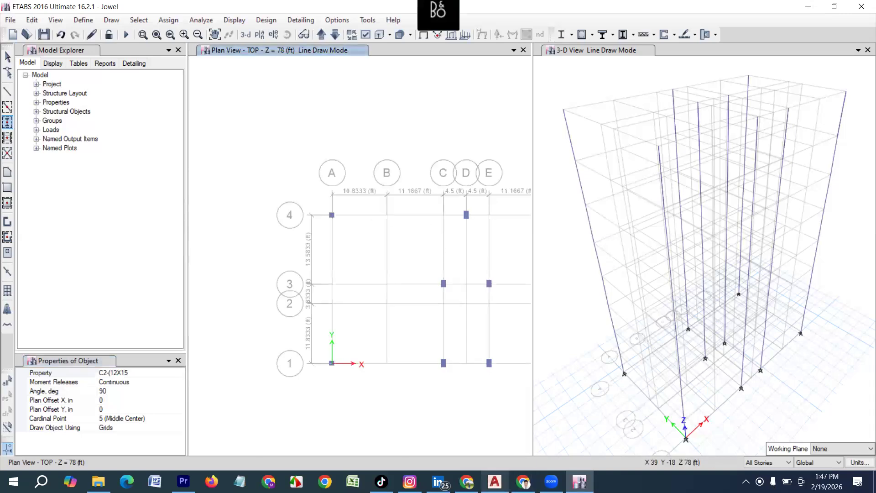
Place C2-(12X15 columns at 90 degrees in the ETABS plan at grid intersections B-4 and F-4
{"action": "left_click", "coordinate": [494, 482]}
{"action": "key", "text": "alt+Tab"}
{"action": "scroll", "coordinate": [390, 214], "scroll_direction": "up", "scroll_amount": 4}
{"action": "left_click", "coordinate": [388, 213]}
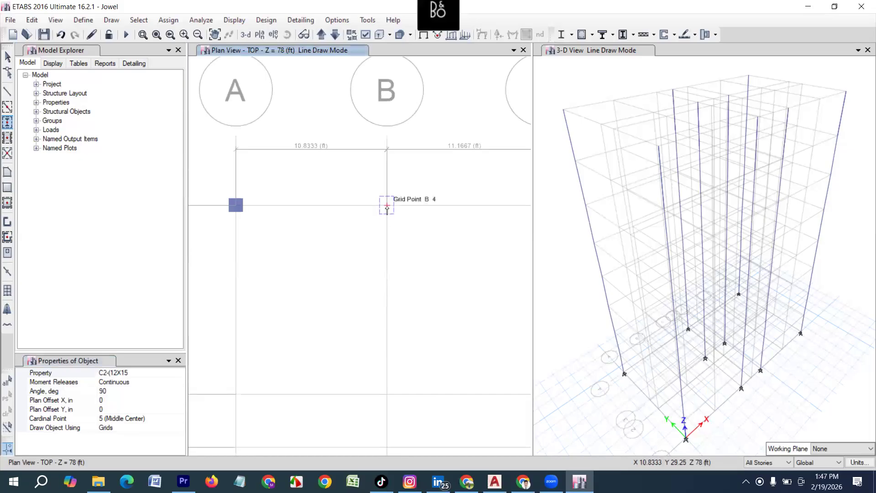
{"action": "scroll", "coordinate": [294, 233], "scroll_direction": "down", "scroll_amount": 4}
{"action": "scroll", "coordinate": [307, 214], "scroll_direction": "down", "scroll_amount": 4}
{"action": "scroll", "coordinate": [373, 221], "scroll_direction": "up", "scroll_amount": 4}
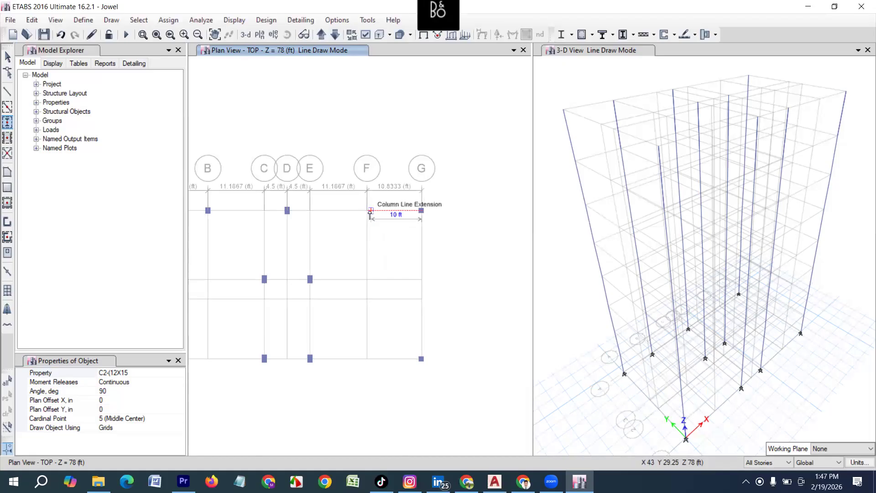
{"action": "scroll", "coordinate": [371, 214], "scroll_direction": "up", "scroll_amount": 4}
{"action": "left_click", "coordinate": [383, 222]}
{"action": "scroll", "coordinate": [365, 219], "scroll_direction": "down", "scroll_amount": 4}
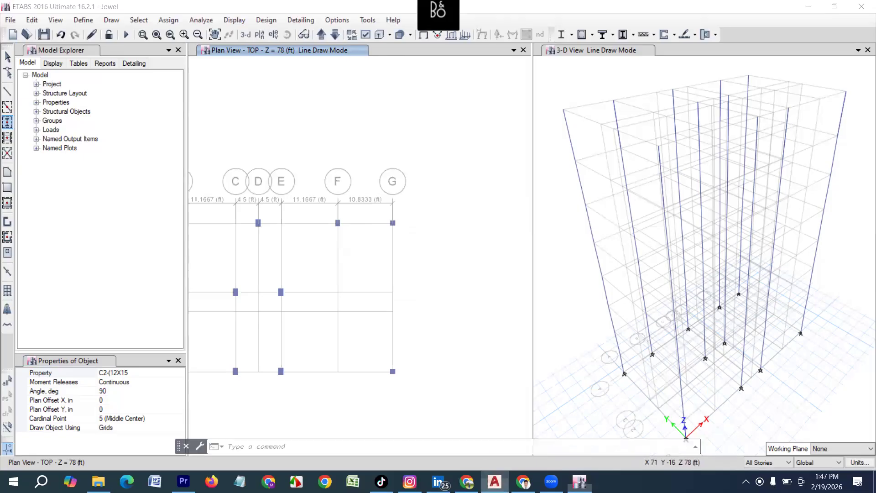
Check the AutoCAD floor plan and place C2-(12X15 columns in the ETABS plan at grid intersections G-2, F-2 and F-1
{"action": "left_click", "coordinate": [494, 481]}
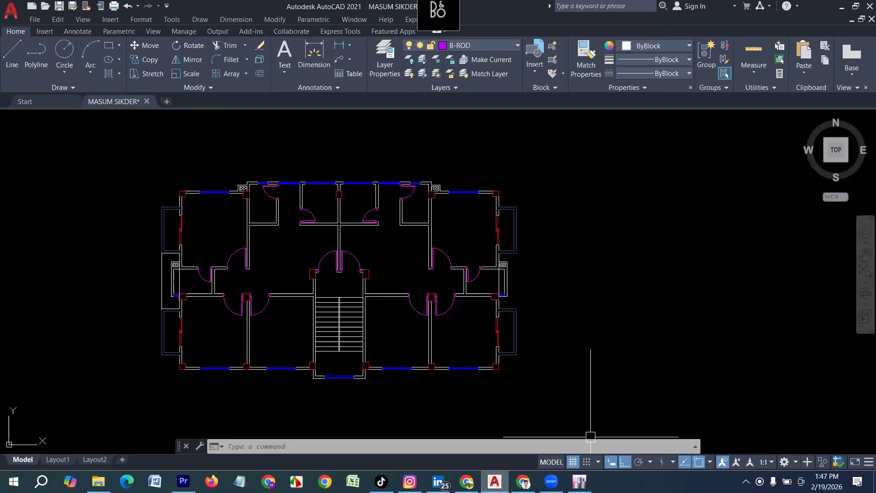
{"action": "left_click", "coordinate": [579, 481]}
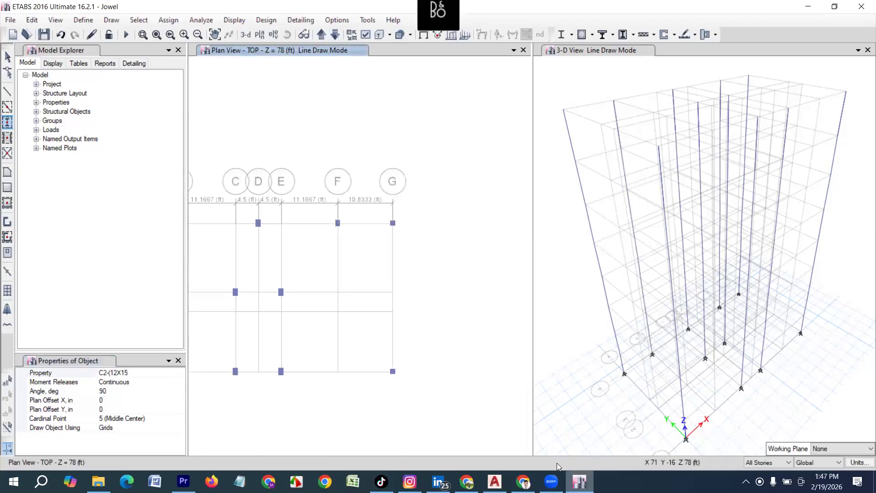
{"action": "scroll", "coordinate": [338, 234], "scroll_direction": "down", "scroll_amount": 3}
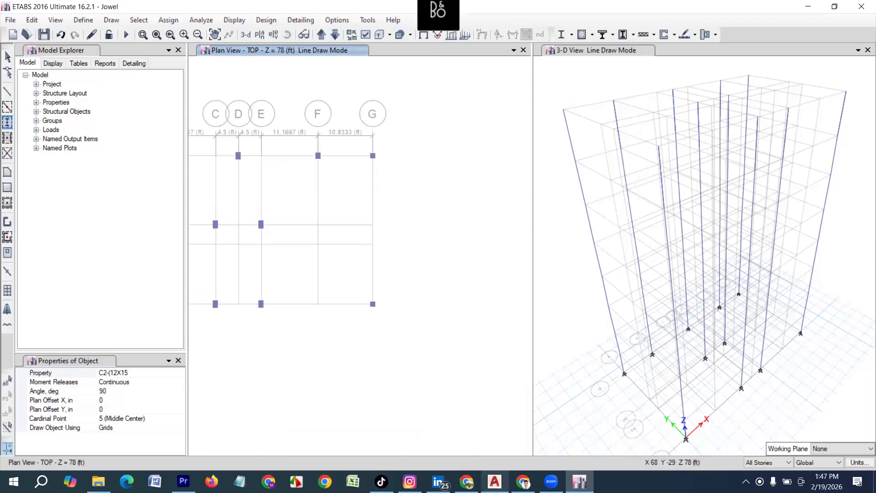
{"action": "left_click", "coordinate": [495, 481]}
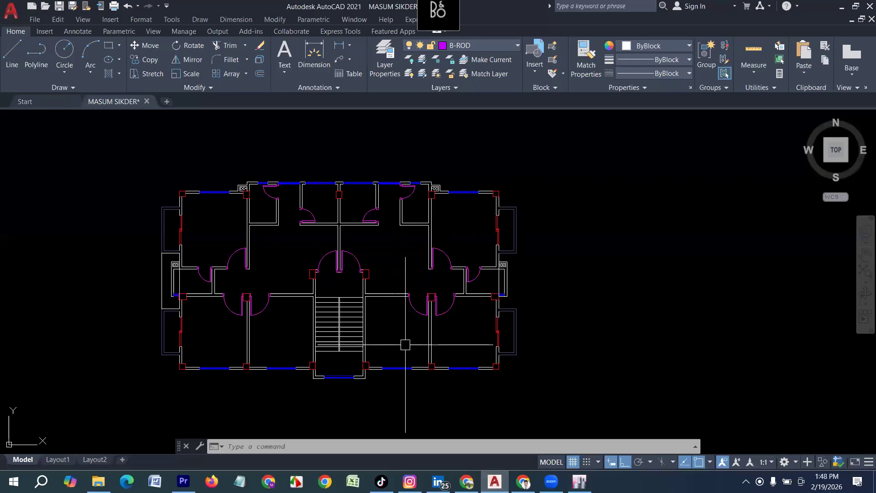
{"action": "left_click", "coordinate": [579, 481]}
{"action": "scroll", "coordinate": [368, 231], "scroll_direction": "up", "scroll_amount": 3}
{"action": "scroll", "coordinate": [410, 245], "scroll_direction": "down", "scroll_amount": 3}
{"action": "scroll", "coordinate": [395, 250], "scroll_direction": "up", "scroll_amount": 3}
{"action": "left_click", "coordinate": [400, 259]}
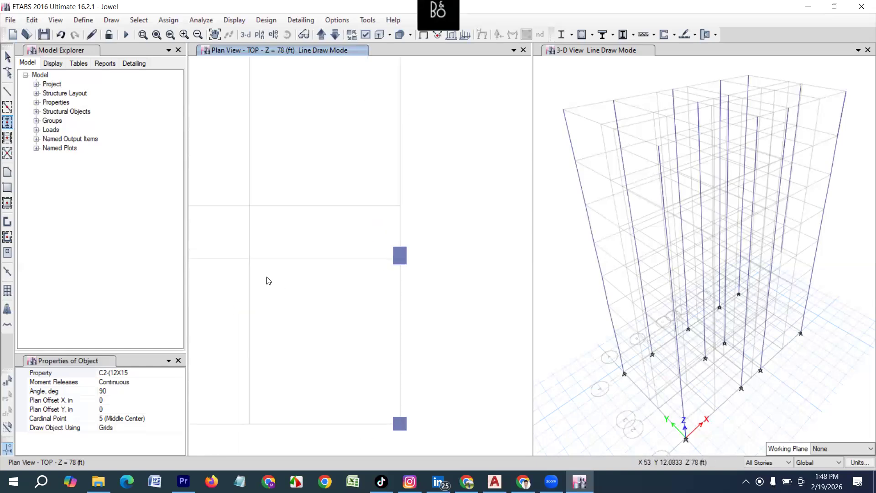
{"action": "left_click", "coordinate": [249, 261]}
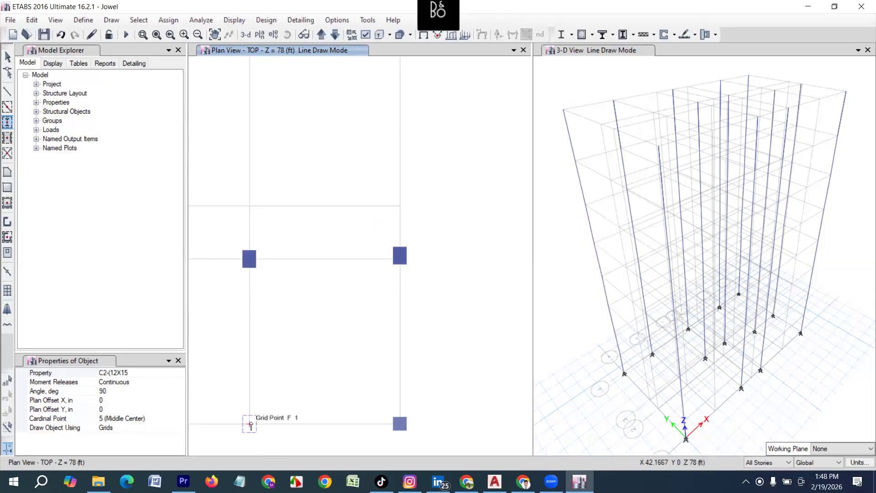
{"action": "left_click", "coordinate": [249, 424]}
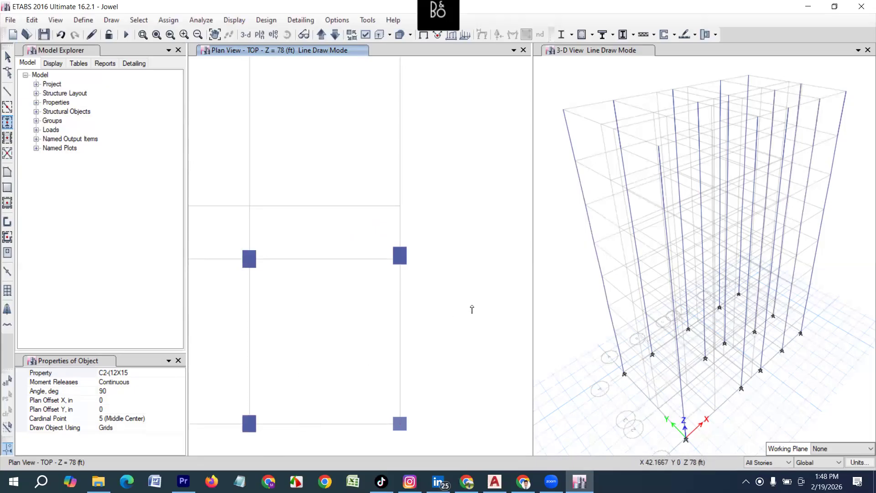
Place C2-(12X15 columns at 90 degrees in the plan at grid intersections B-1, B-2 and A-2
{"action": "scroll", "coordinate": [472, 309], "scroll_direction": "down", "scroll_amount": 3}
{"action": "scroll", "coordinate": [402, 312], "scroll_direction": "down", "scroll_amount": 2}
{"action": "scroll", "coordinate": [396, 308], "scroll_direction": "up", "scroll_amount": 2}
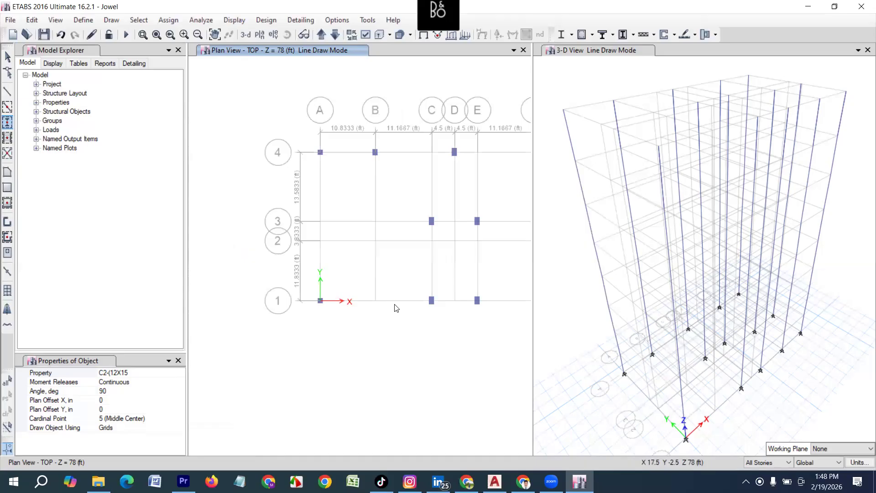
{"action": "left_click", "coordinate": [375, 300]}
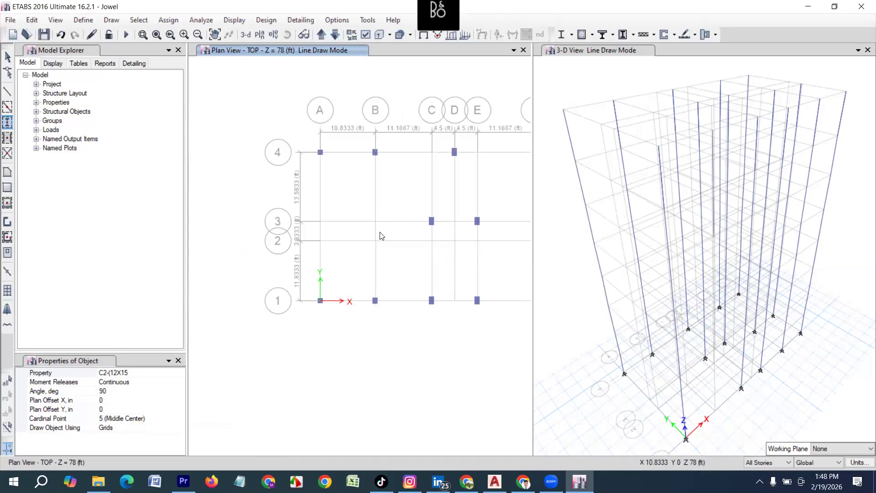
{"action": "scroll", "coordinate": [375, 243], "scroll_direction": "up", "scroll_amount": 3}
{"action": "left_click", "coordinate": [380, 233]}
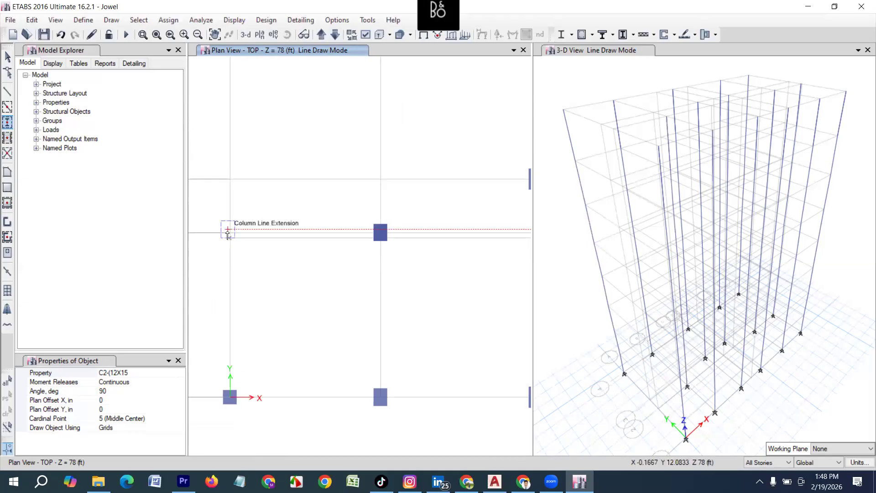
{"action": "left_click", "coordinate": [232, 234]}
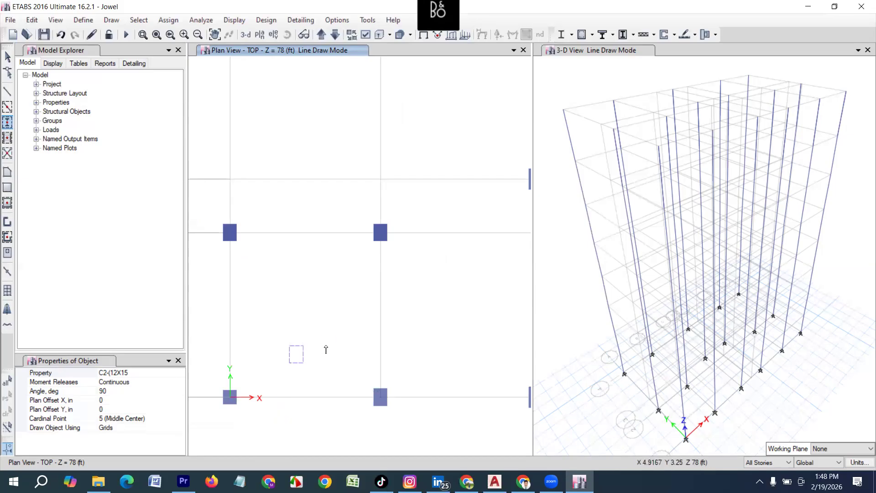
Compare the full column layout with the AutoCAD floor plan and return to the ETABS model
{"action": "scroll", "coordinate": [371, 354], "scroll_direction": "down", "scroll_amount": 3}
{"action": "scroll", "coordinate": [203, 319], "scroll_direction": "down", "scroll_amount": 2}
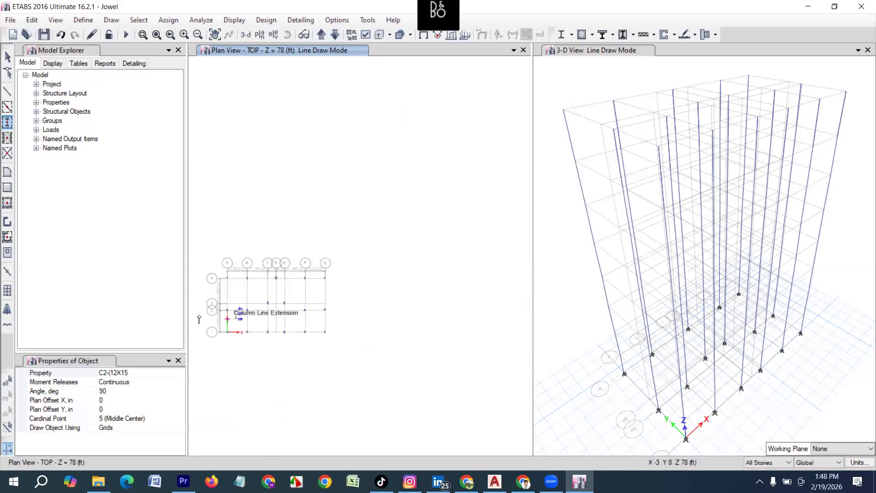
{"action": "scroll", "coordinate": [232, 322], "scroll_direction": "up", "scroll_amount": 3}
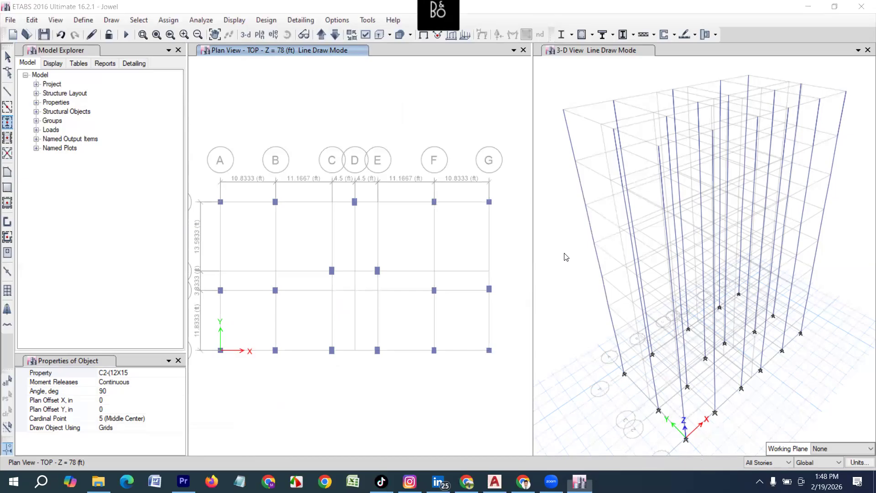
{"action": "key", "text": "alt+Tab"}
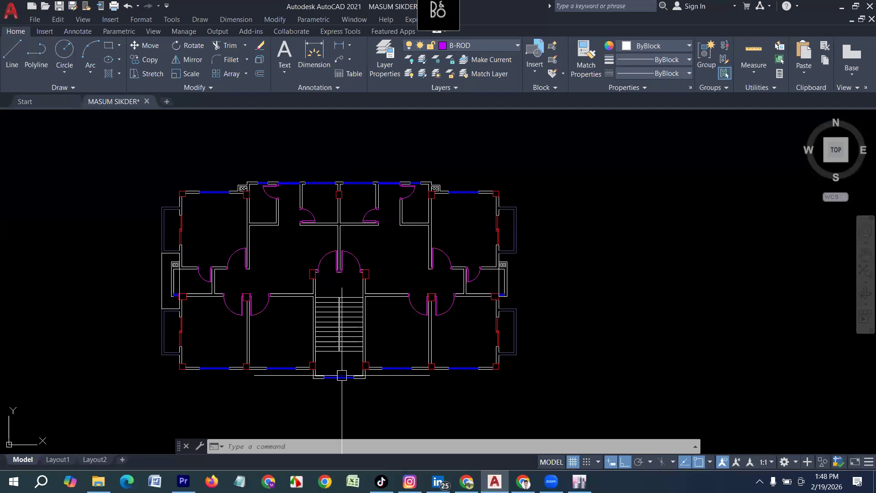
{"action": "left_click", "coordinate": [580, 481]}
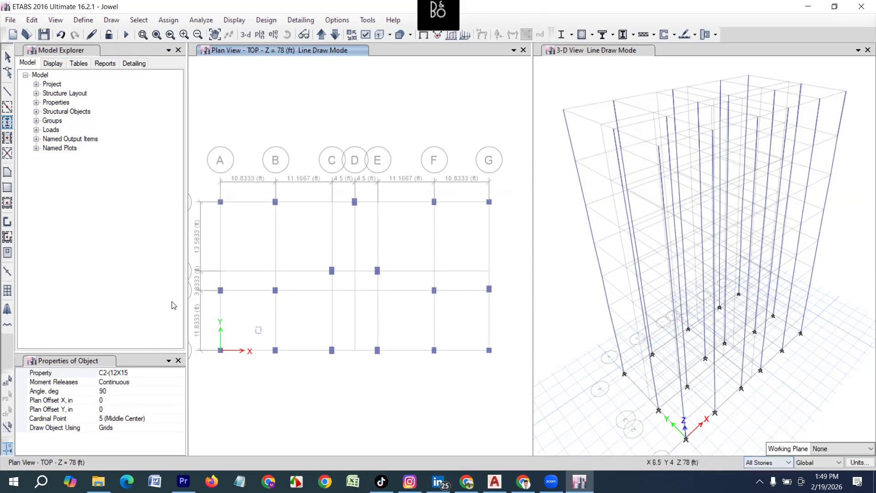
Draw an FB1 - 10X15 frame beam along grid line 4 from A-4 to B-4
{"action": "left_click", "coordinate": [7, 96]}
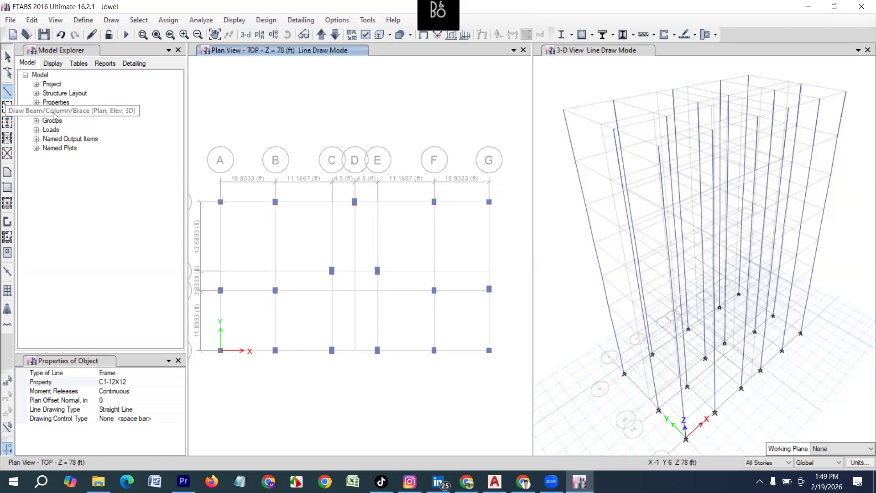
{"action": "left_click", "coordinate": [144, 381]}
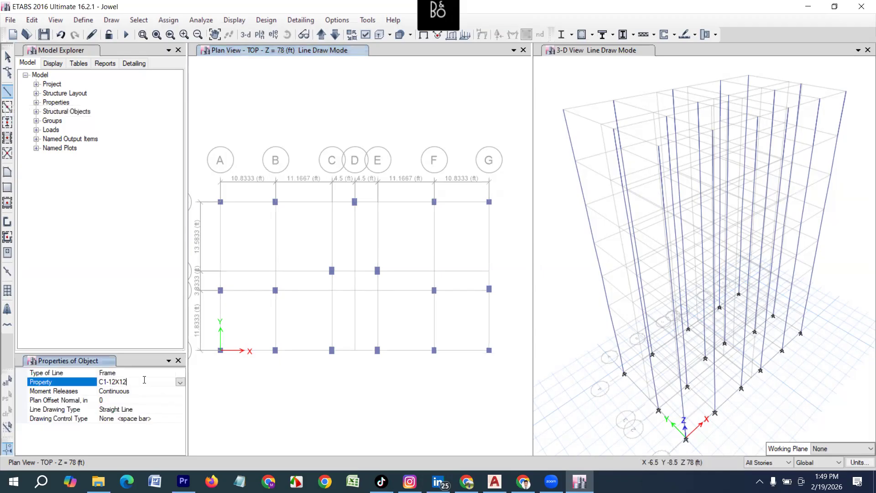
{"action": "left_click", "coordinate": [180, 382]}
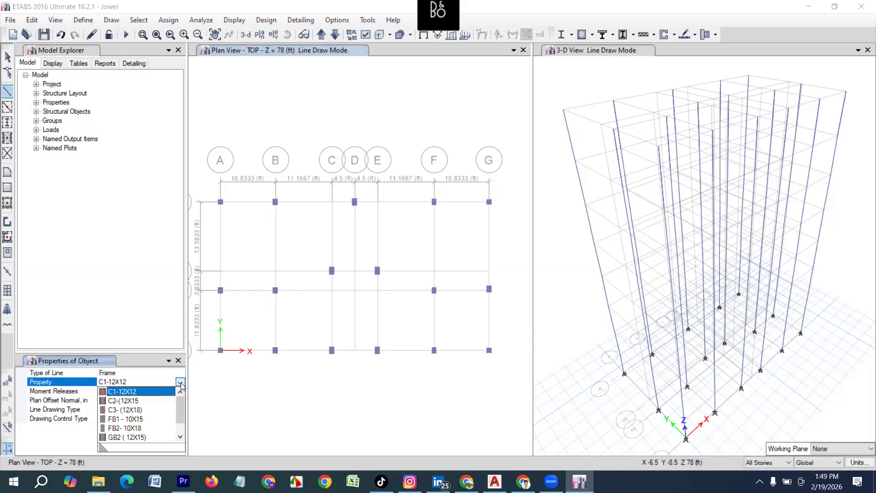
{"action": "left_click", "coordinate": [127, 419]}
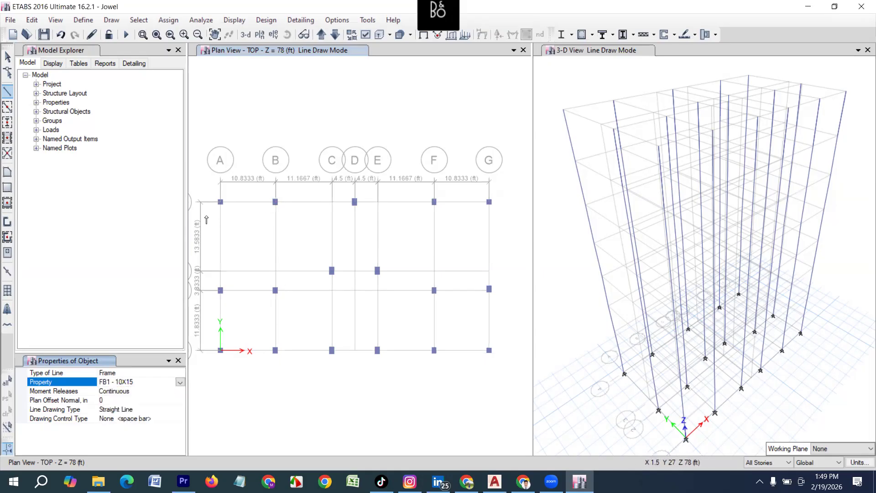
{"action": "scroll", "coordinate": [206, 220], "scroll_direction": "up", "scroll_amount": 3}
{"action": "left_click", "coordinate": [265, 187]}
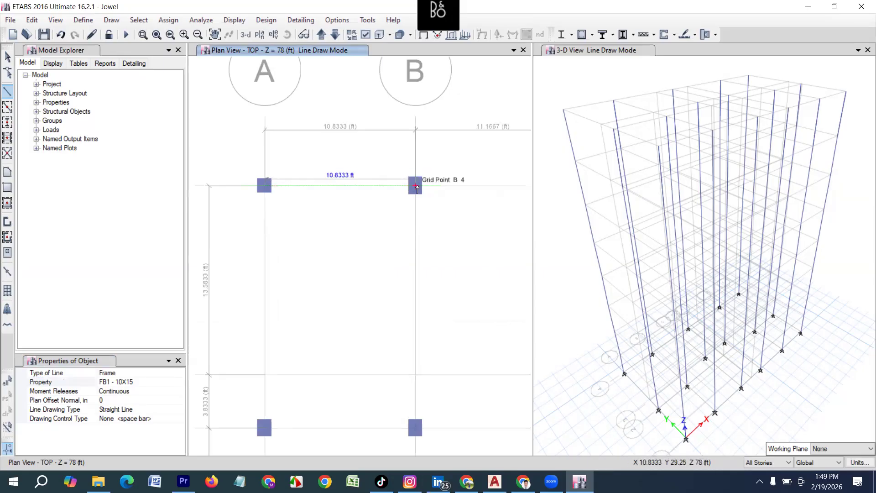
{"action": "left_click", "coordinate": [416, 186]}
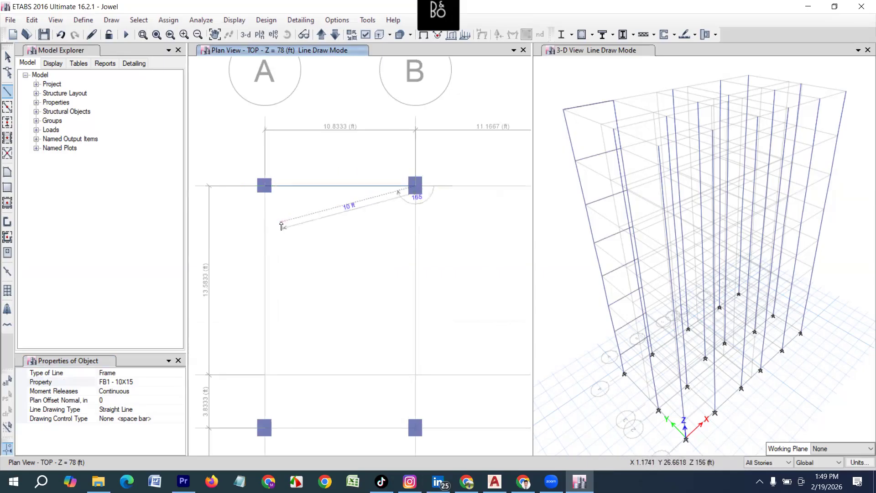
Continue the FB1 - 10X15 beams along grid line 4 from B-4 through D-4 and F-4 to G-4
{"action": "scroll", "coordinate": [282, 225], "scroll_direction": "down", "scroll_amount": 3}
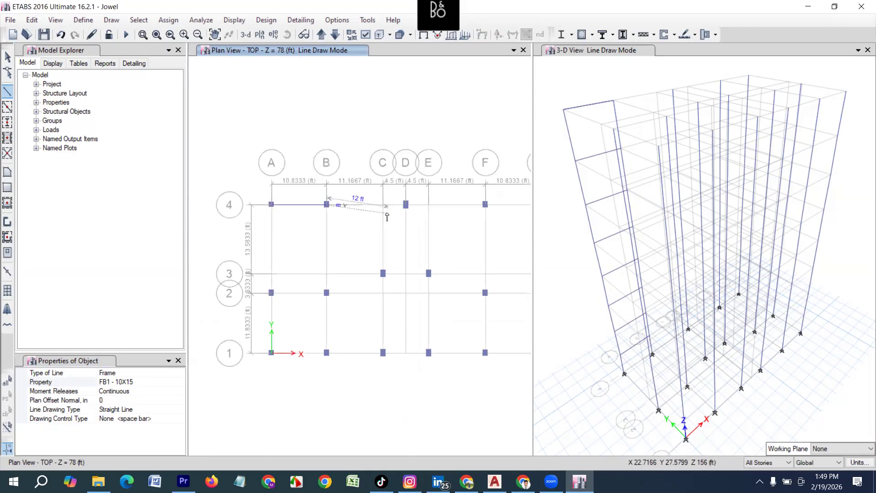
{"action": "scroll", "coordinate": [415, 211], "scroll_direction": "up", "scroll_amount": 3}
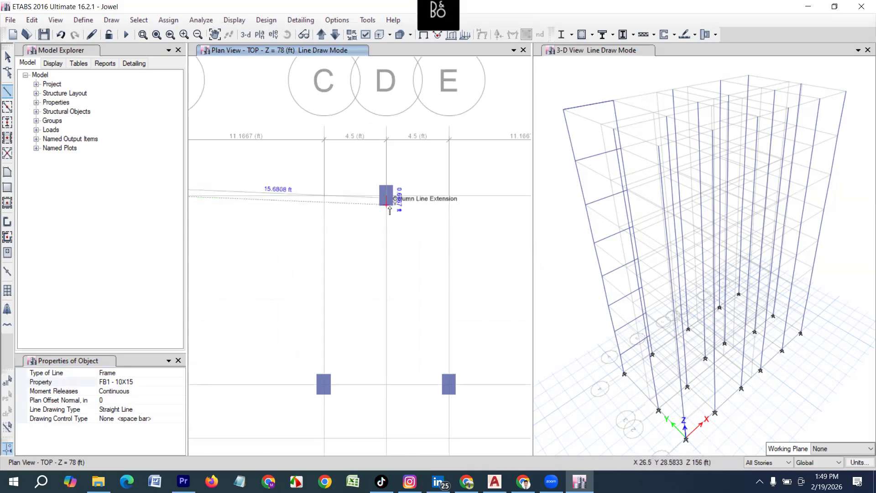
{"action": "left_click", "coordinate": [386, 196]}
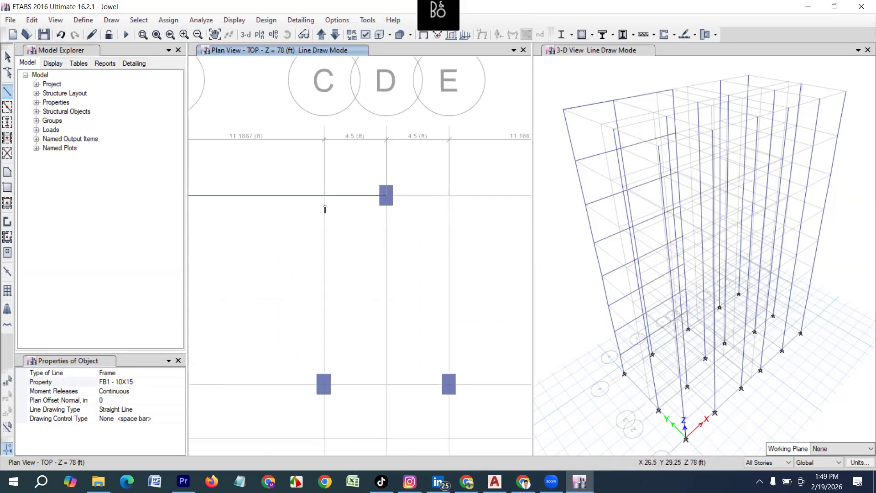
{"action": "scroll", "coordinate": [324, 206], "scroll_direction": "down", "scroll_amount": 3}
{"action": "scroll", "coordinate": [427, 201], "scroll_direction": "up", "scroll_amount": 3}
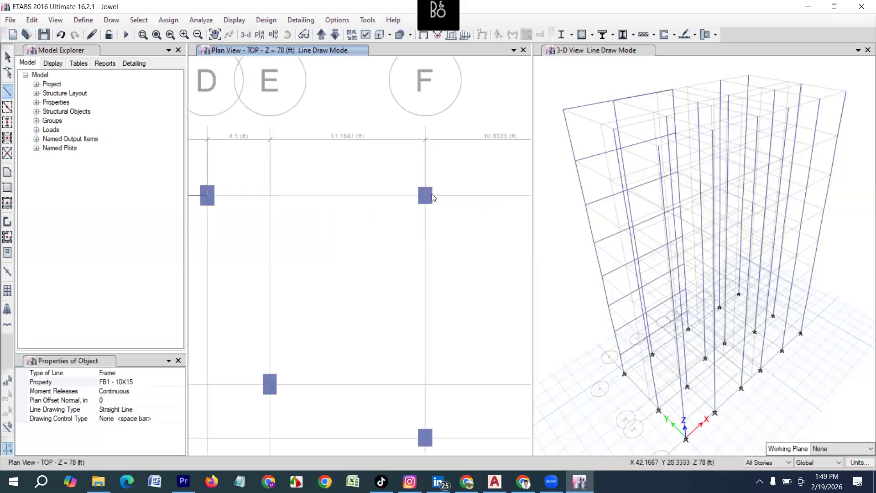
{"action": "left_click", "coordinate": [424, 197]}
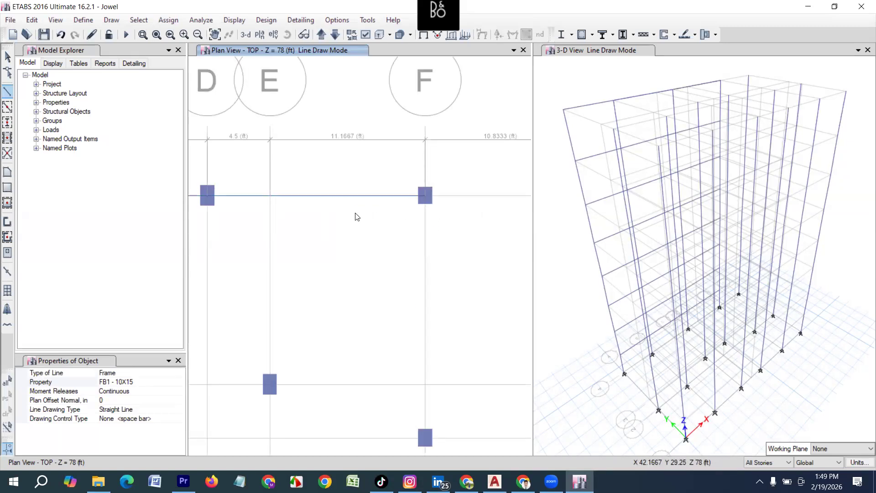
{"action": "scroll", "coordinate": [356, 215], "scroll_direction": "down", "scroll_amount": 3}
{"action": "scroll", "coordinate": [433, 209], "scroll_direction": "up", "scroll_amount": 3}
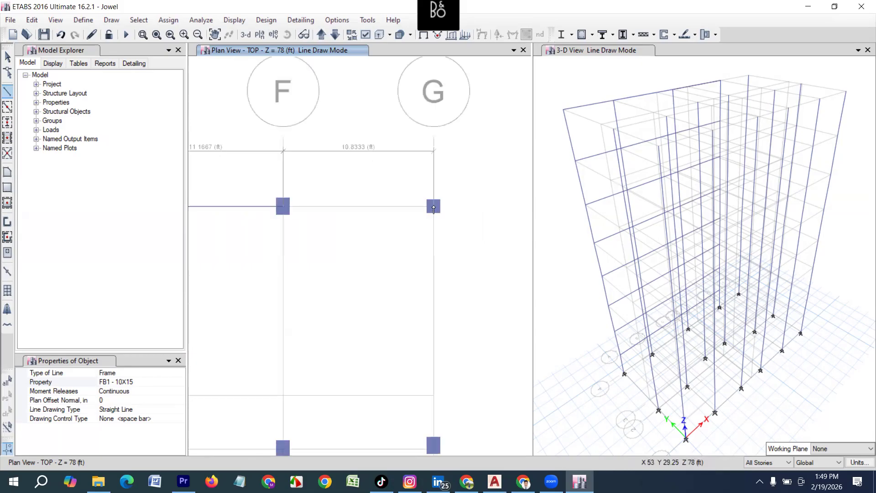
{"action": "left_click", "coordinate": [433, 208]}
{"action": "scroll", "coordinate": [440, 221], "scroll_direction": "down", "scroll_amount": 3}
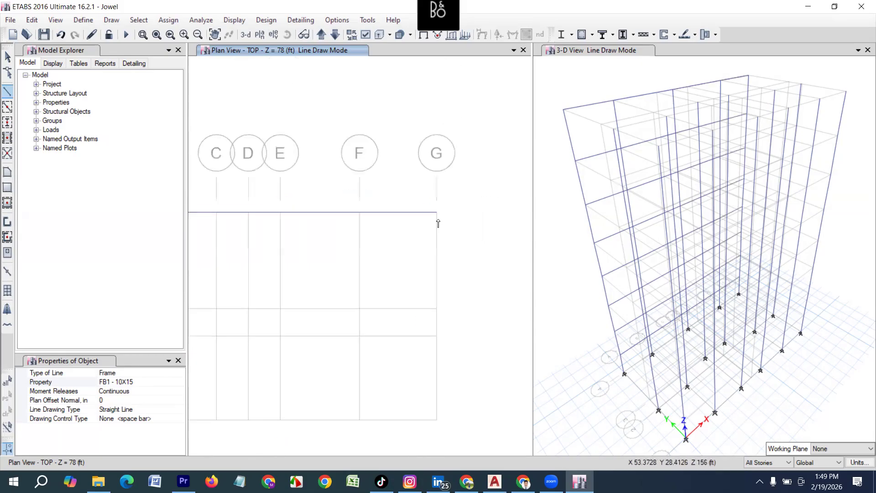
{"action": "scroll", "coordinate": [444, 271], "scroll_direction": "up", "scroll_amount": 4}
{"action": "scroll", "coordinate": [443, 271], "scroll_direction": "down", "scroll_amount": 4}
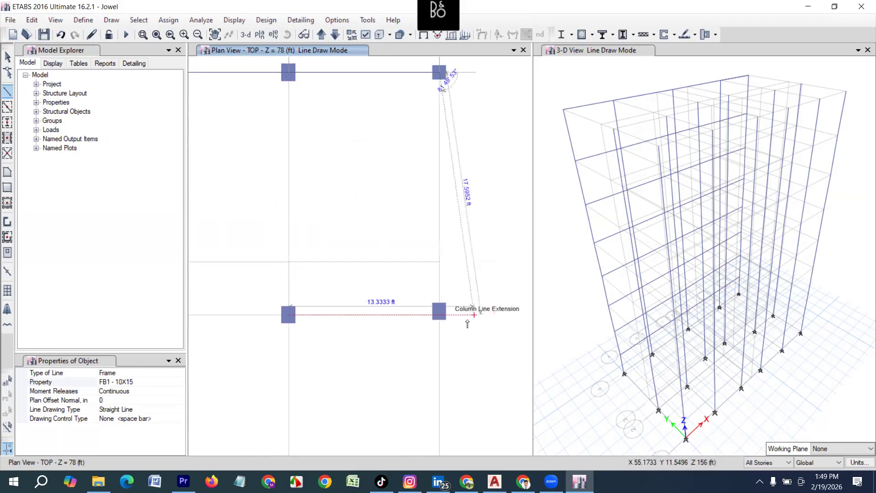
{"action": "scroll", "coordinate": [455, 342], "scroll_direction": "up", "scroll_amount": 3}
{"action": "scroll", "coordinate": [463, 314], "scroll_direction": "down", "scroll_amount": 3}
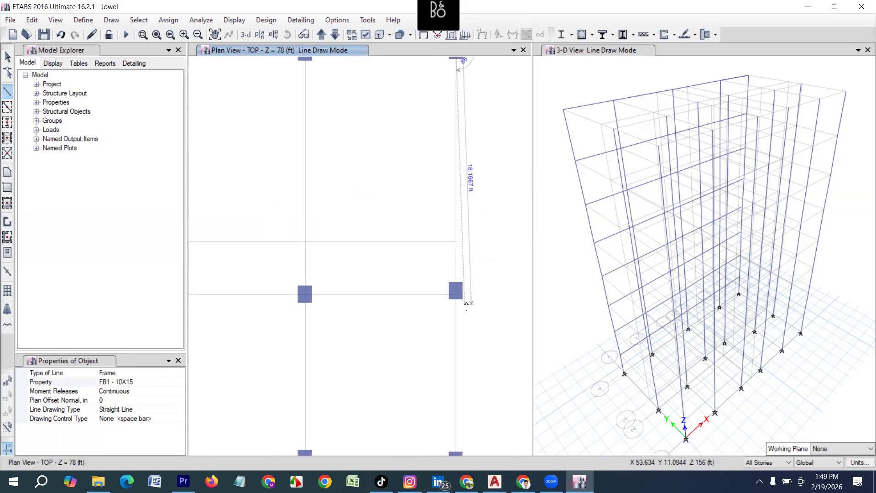
{"action": "scroll", "coordinate": [456, 298], "scroll_direction": "down", "scroll_amount": 3}
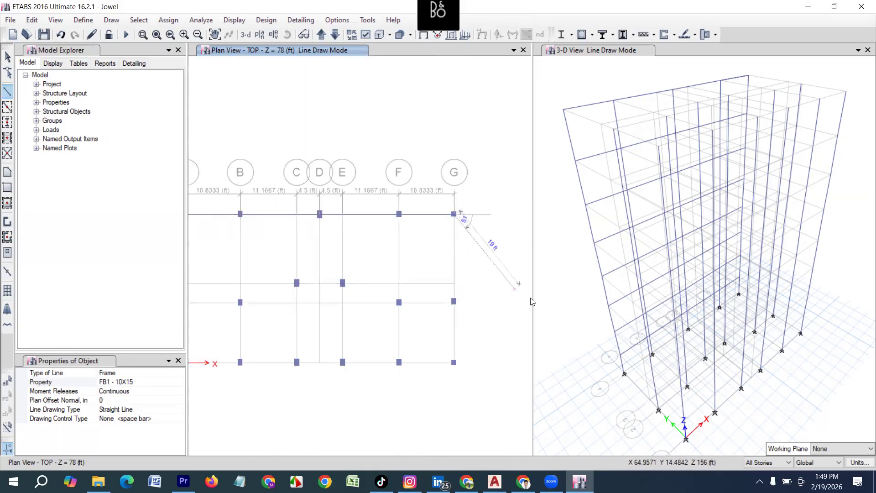
{"action": "key", "text": "Escape"}
Replace the off-grid column near G-2 with a C2-(12X15 column at 90 degrees exactly on grid intersection G-2
{"action": "scroll", "coordinate": [458, 313], "scroll_direction": "up", "scroll_amount": 3}
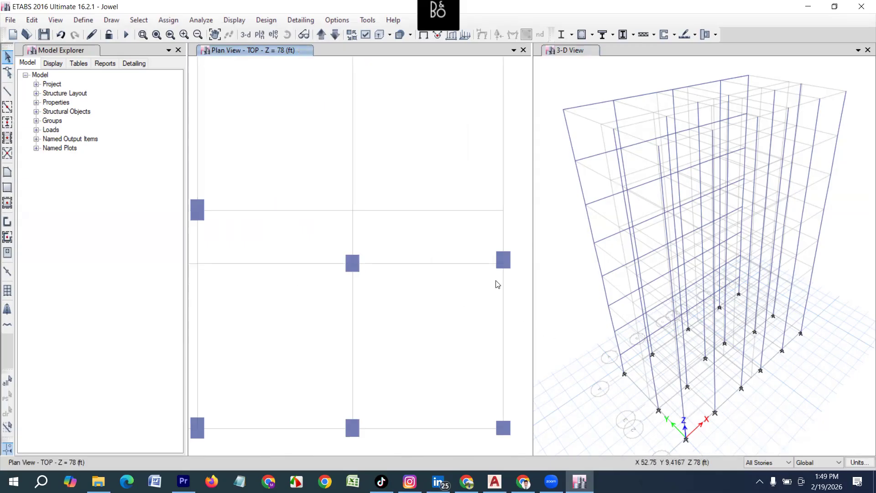
{"action": "left_click_drag", "start_coordinate": [519, 246], "coordinate": [486, 282]}
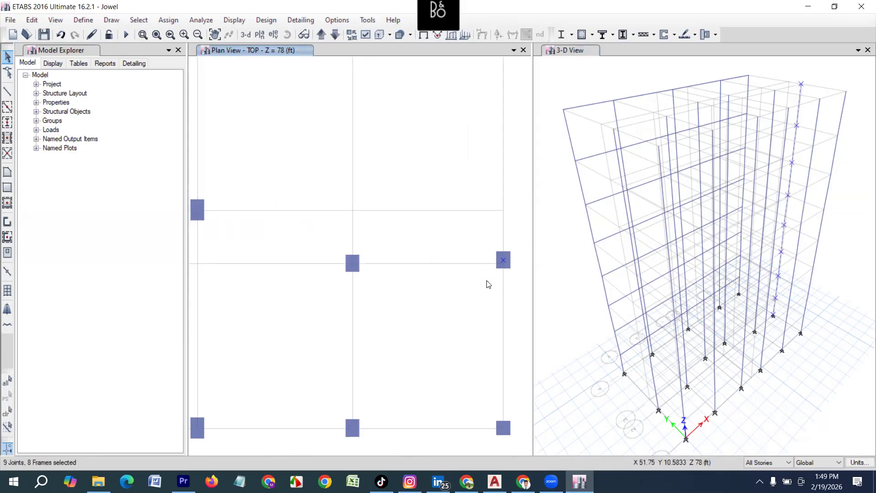
{"action": "key", "text": "Delete"}
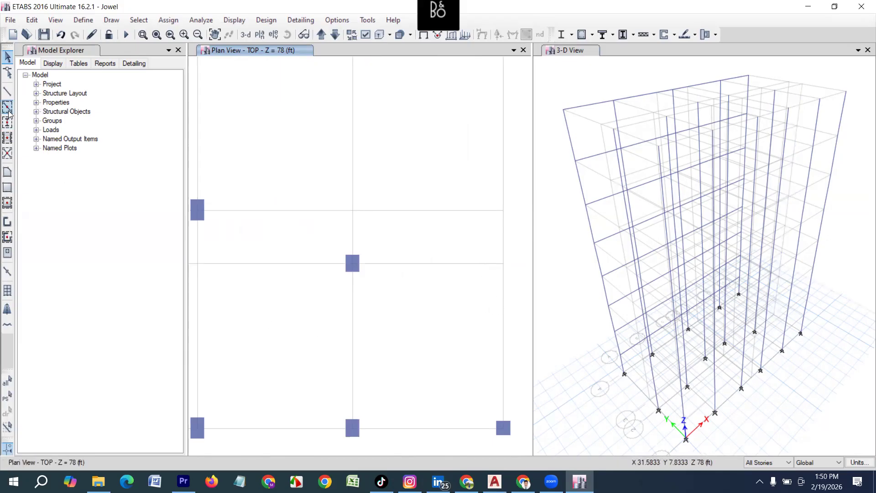
{"action": "left_click", "coordinate": [7, 122]}
{"action": "left_click", "coordinate": [129, 377]}
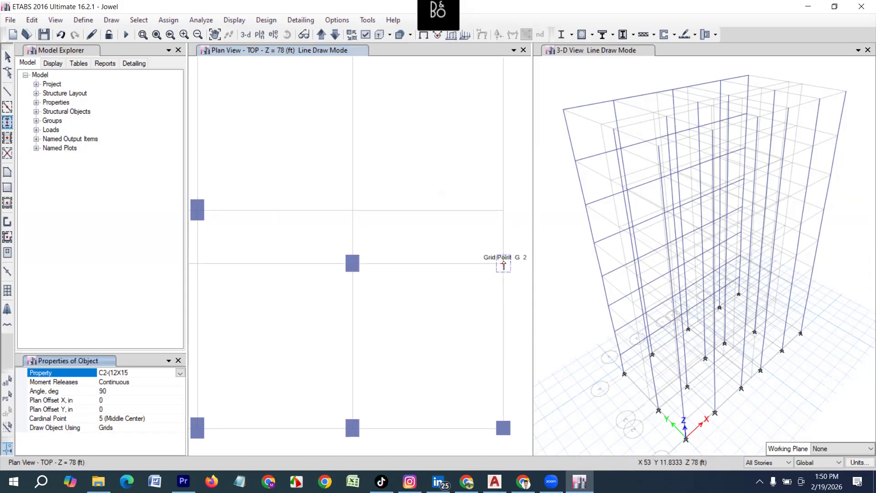
{"action": "left_click", "coordinate": [504, 264]}
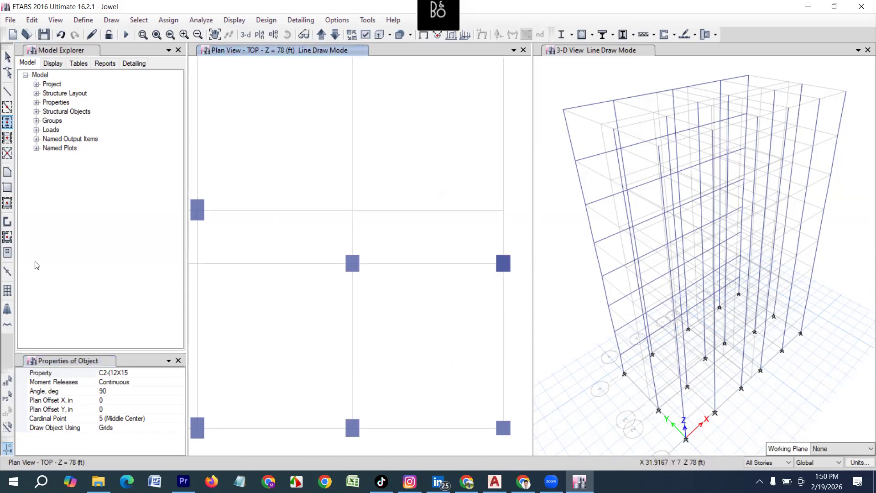
Draw FB1 - 10X15 beams from G-4 through G-2 to G-1 and on along grid line 1 to F-1
{"action": "left_click", "coordinate": [8, 92]}
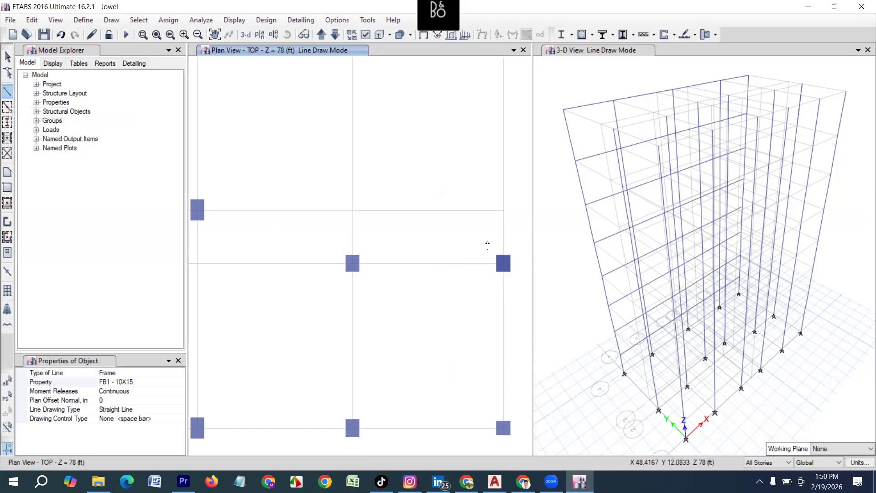
{"action": "scroll", "coordinate": [487, 245], "scroll_direction": "down", "scroll_amount": 2}
{"action": "scroll", "coordinate": [443, 172], "scroll_direction": "up", "scroll_amount": 2}
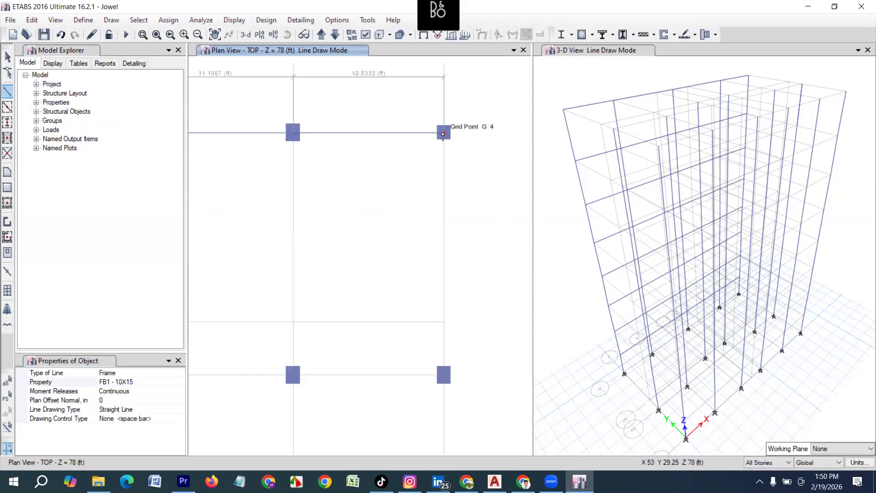
{"action": "left_click", "coordinate": [443, 133]}
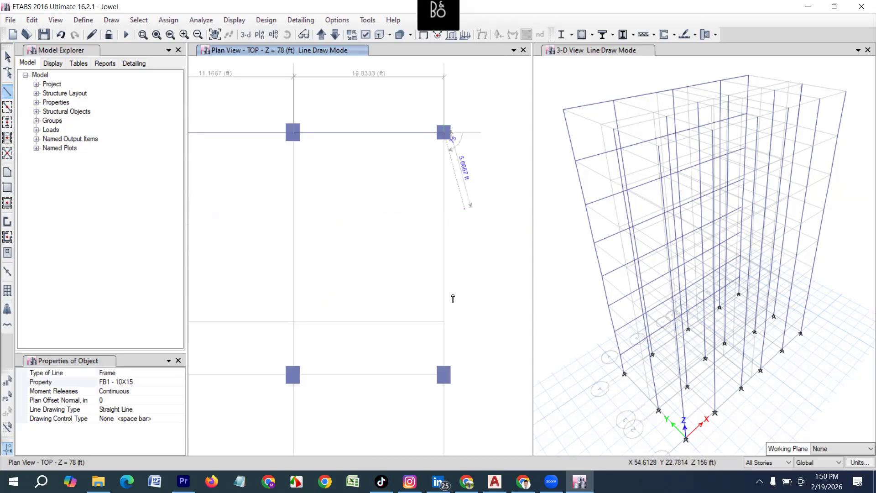
{"action": "left_click", "coordinate": [444, 375]}
{"action": "scroll", "coordinate": [460, 274], "scroll_direction": "down", "scroll_amount": 2}
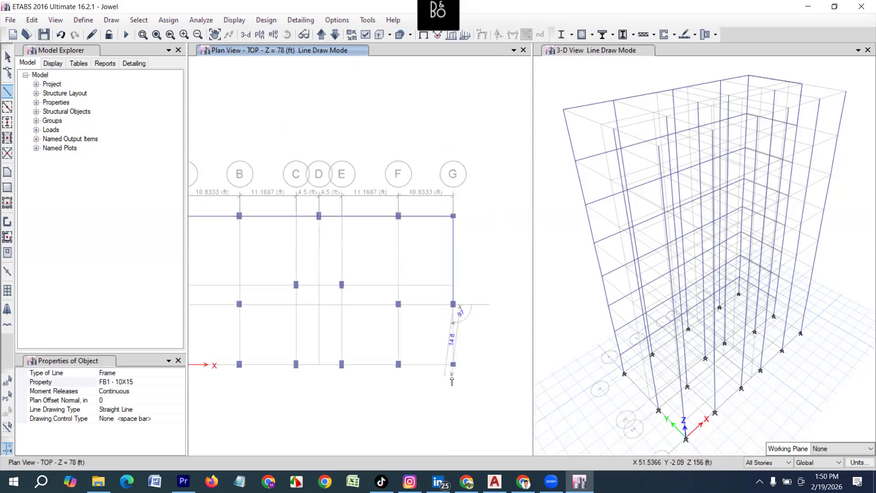
{"action": "scroll", "coordinate": [459, 306], "scroll_direction": "up", "scroll_amount": 2}
{"action": "left_click", "coordinate": [466, 345]}
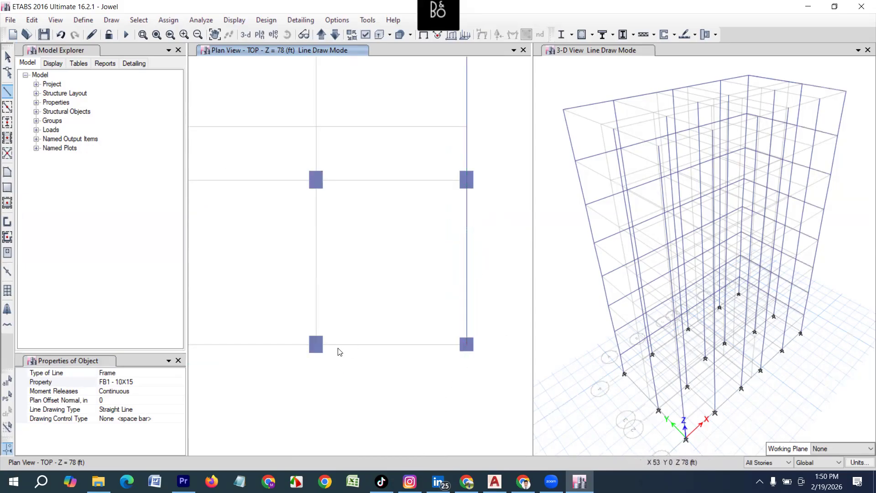
{"action": "left_click", "coordinate": [318, 348]}
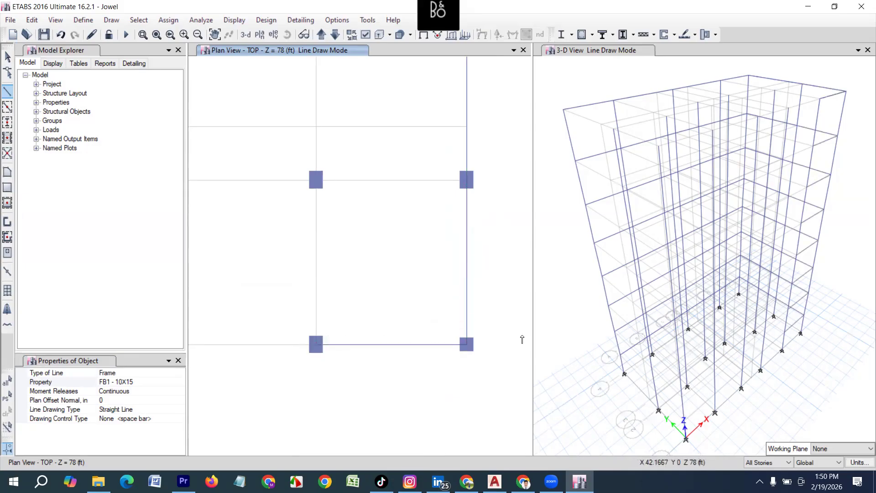
Continue the FB1 - 10X15 beams along grid line 1 from F-1 through E-1, C-1 and B-1 to A-1
{"action": "scroll", "coordinate": [520, 336], "scroll_direction": "down", "scroll_amount": 3}
{"action": "scroll", "coordinate": [392, 343], "scroll_direction": "up", "scroll_amount": 3}
{"action": "left_click", "coordinate": [387, 336]}
{"action": "scroll", "coordinate": [386, 336], "scroll_direction": "down", "scroll_amount": 3}
{"action": "scroll", "coordinate": [351, 336], "scroll_direction": "up", "scroll_amount": 3}
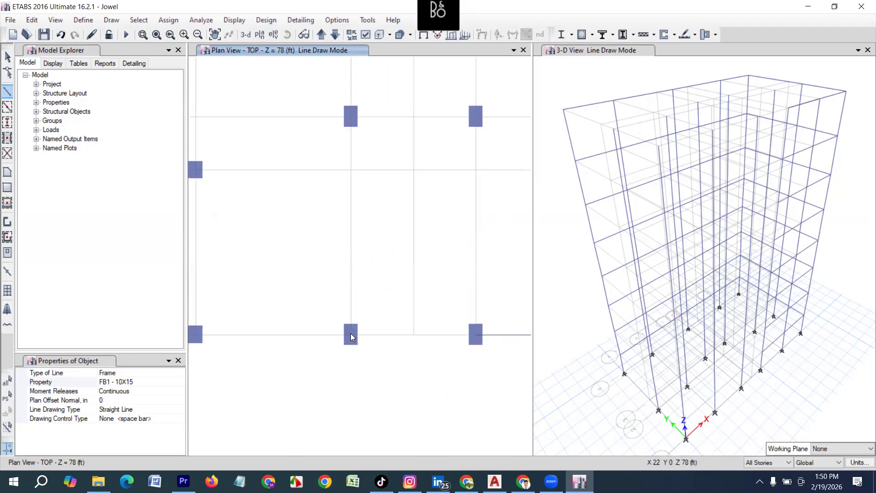
{"action": "left_click", "coordinate": [351, 336]}
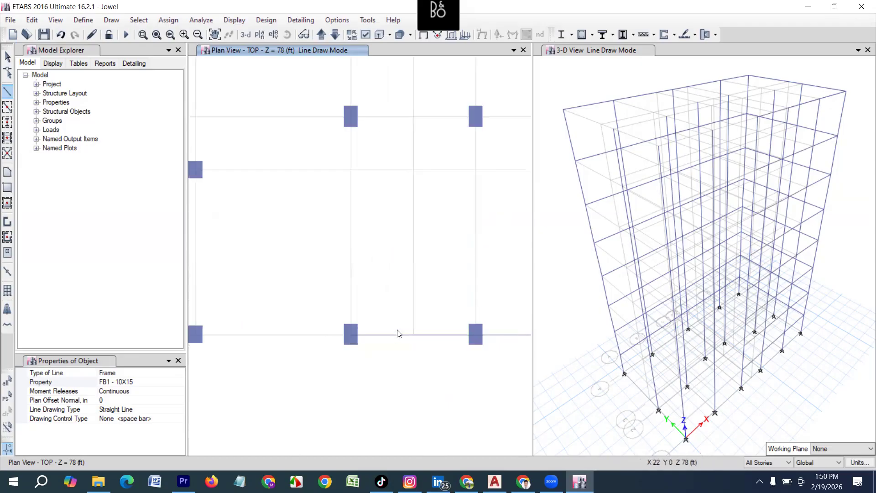
{"action": "scroll", "coordinate": [351, 337], "scroll_direction": "down", "scroll_amount": 3}
{"action": "scroll", "coordinate": [325, 332], "scroll_direction": "up", "scroll_amount": 3}
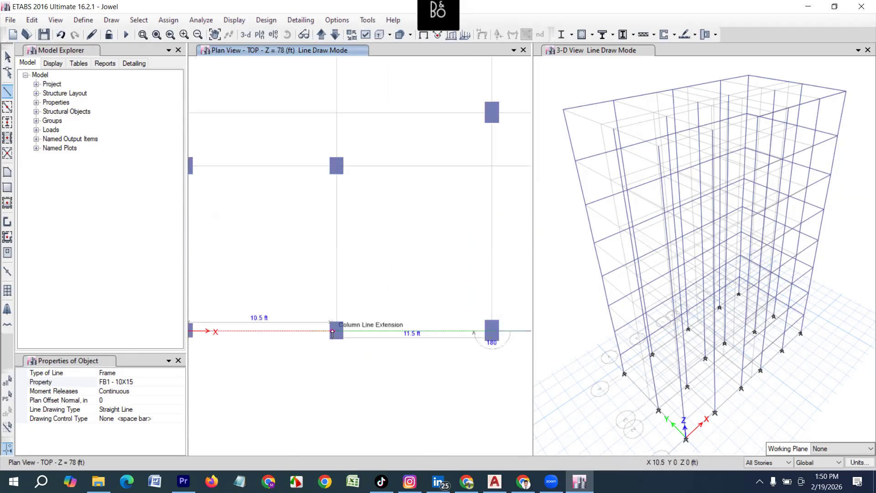
{"action": "left_click", "coordinate": [336, 332]}
{"action": "scroll", "coordinate": [359, 327], "scroll_direction": "down", "scroll_amount": 3}
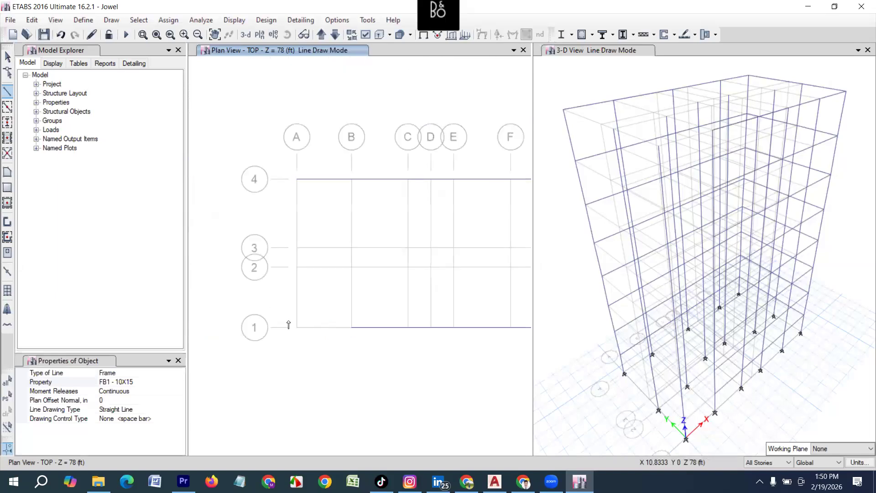
{"action": "scroll", "coordinate": [294, 330], "scroll_direction": "up", "scroll_amount": 3}
{"action": "left_click", "coordinate": [305, 328]}
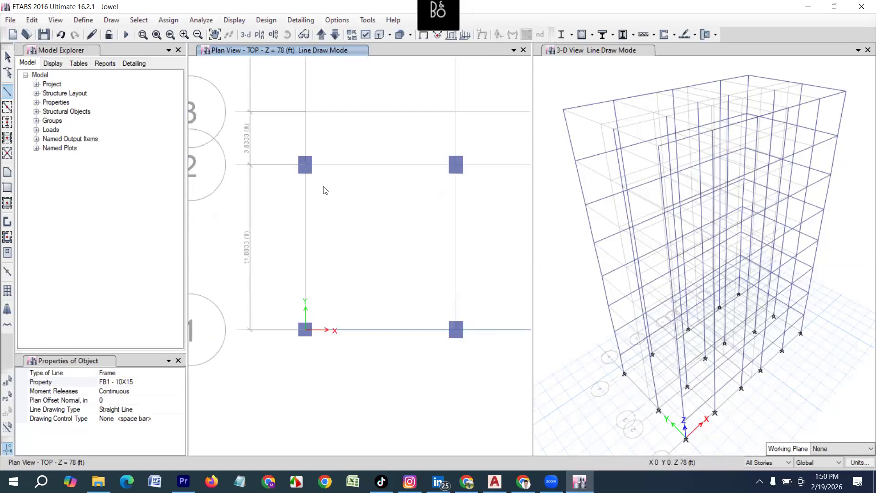
Draw FB1 - 10X15 beams along grid line A from A-1 through A-2 to A-4 and end the beam run
{"action": "left_click", "coordinate": [305, 165]}
{"action": "scroll", "coordinate": [305, 166], "scroll_direction": "down", "scroll_amount": 3}
{"action": "scroll", "coordinate": [299, 136], "scroll_direction": "up", "scroll_amount": 3}
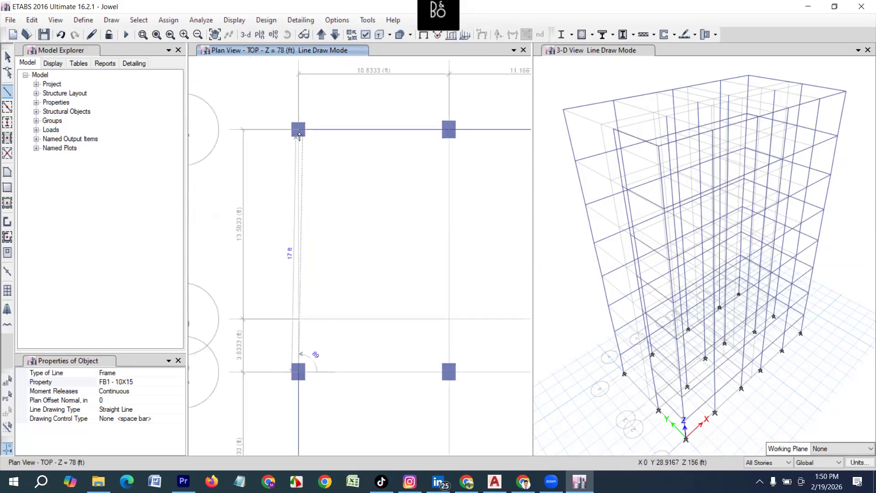
{"action": "left_click", "coordinate": [297, 130]}
{"action": "scroll", "coordinate": [299, 254], "scroll_direction": "down", "scroll_amount": 3}
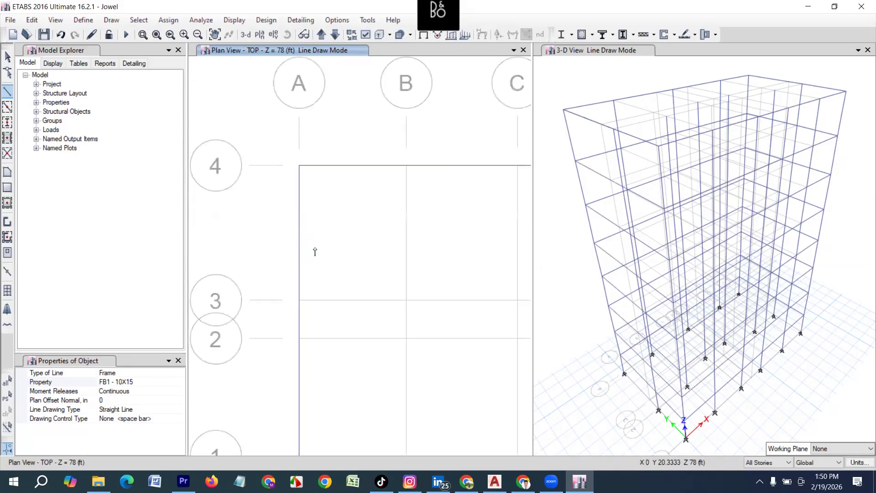
{"action": "key", "text": "Escape"}
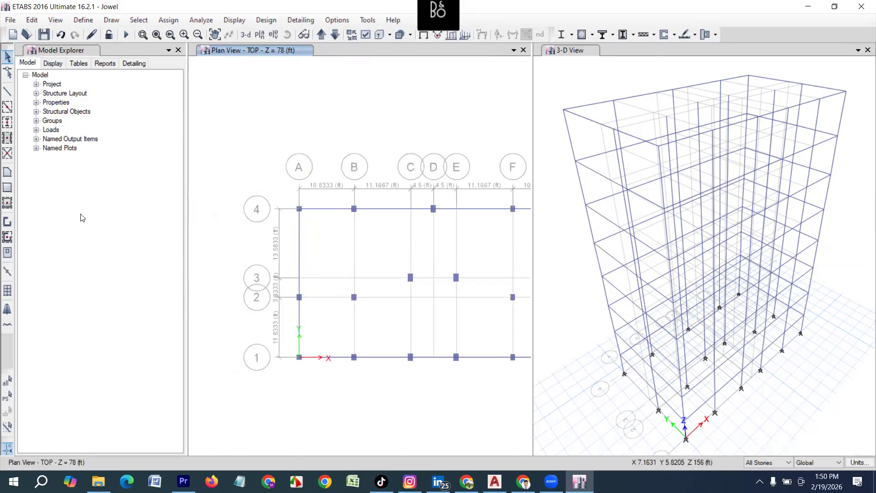
Draw FB2- 10X18 frame beams from C-1 to C-3, across to E-3 and on to E-1, ending the run there
{"action": "left_click", "coordinate": [8, 92]}
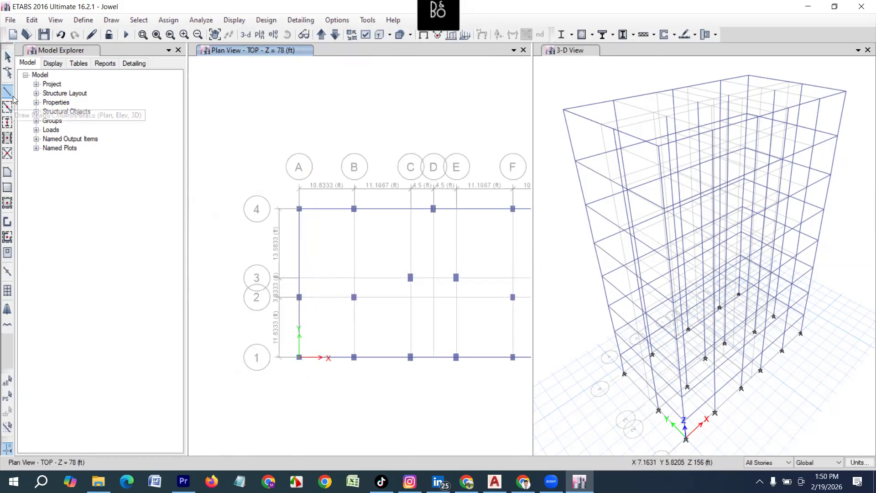
{"action": "left_click", "coordinate": [149, 382]}
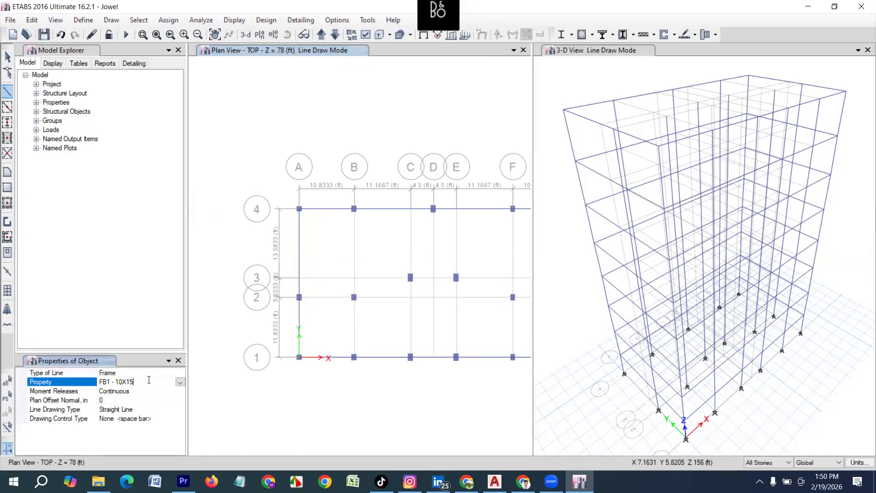
{"action": "left_click", "coordinate": [180, 382]}
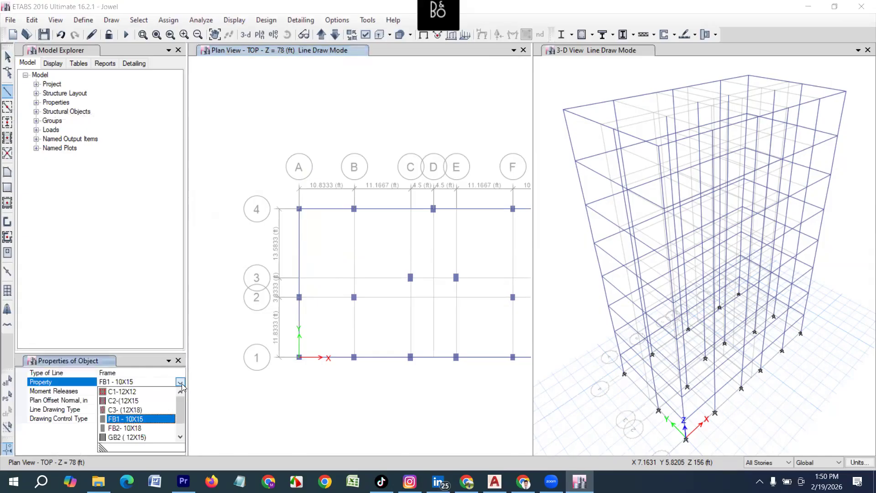
{"action": "left_click", "coordinate": [129, 428]}
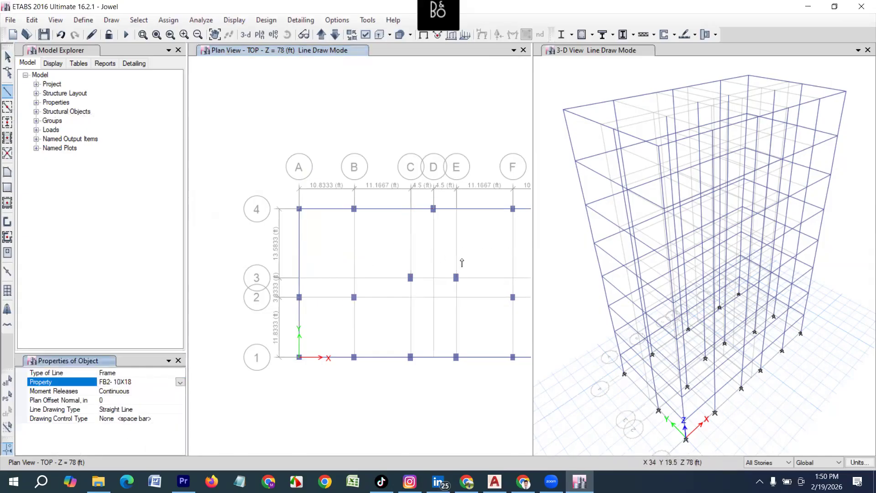
{"action": "left_click", "coordinate": [410, 358]}
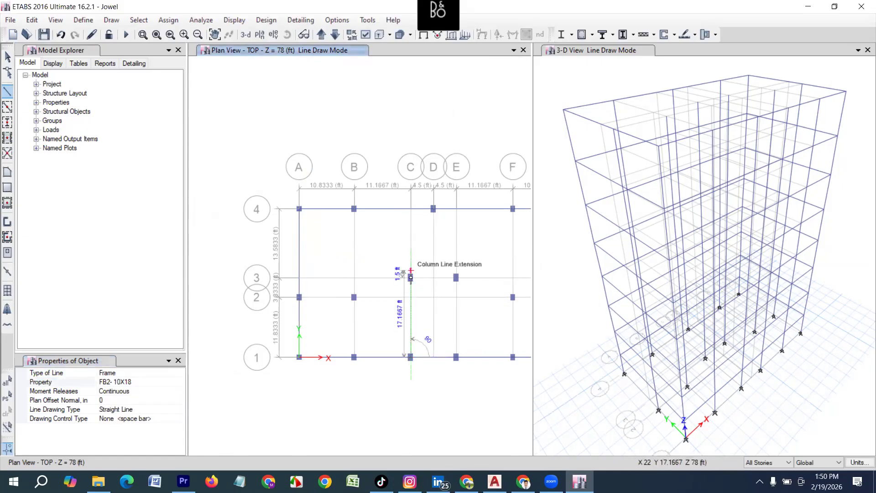
{"action": "left_click", "coordinate": [411, 277]}
{"action": "scroll", "coordinate": [456, 279], "scroll_direction": "up", "scroll_amount": 3}
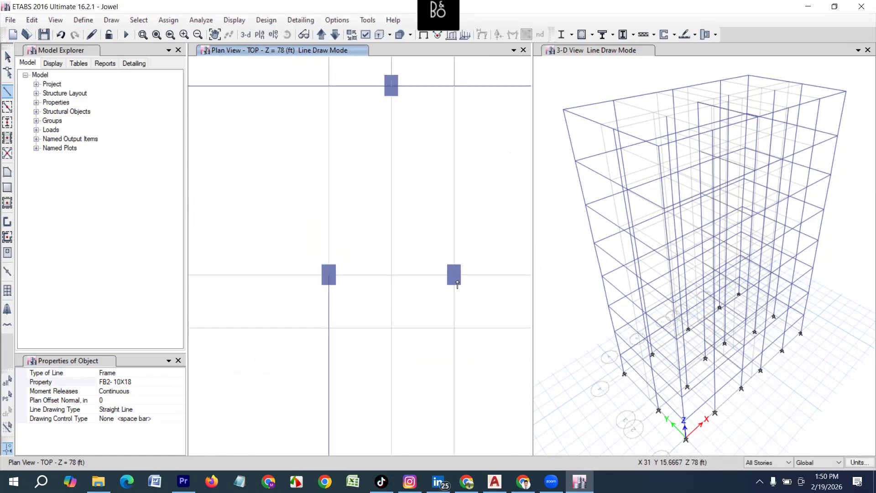
{"action": "left_click", "coordinate": [454, 274]}
{"action": "scroll", "coordinate": [424, 297], "scroll_direction": "down", "scroll_amount": 3}
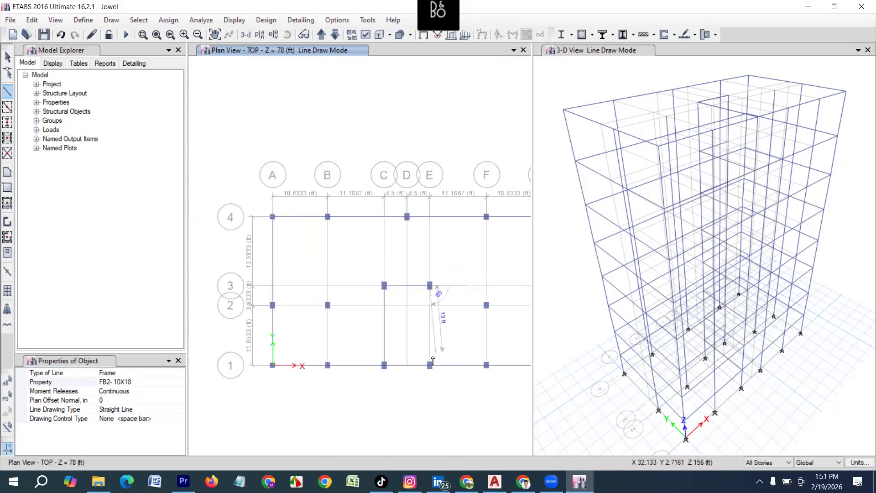
{"action": "left_click", "coordinate": [430, 366]}
{"action": "right_click", "coordinate": [414, 266]}
Draw an FB2- 10X18 beam along grid line D from D-4 to the beam on grid line 3
{"action": "scroll", "coordinate": [410, 224], "scroll_direction": "up", "scroll_amount": 3}
{"action": "left_click", "coordinate": [403, 222]}
{"action": "left_click", "coordinate": [403, 409]}
{"action": "scroll", "coordinate": [327, 307], "scroll_direction": "down", "scroll_amount": 3}
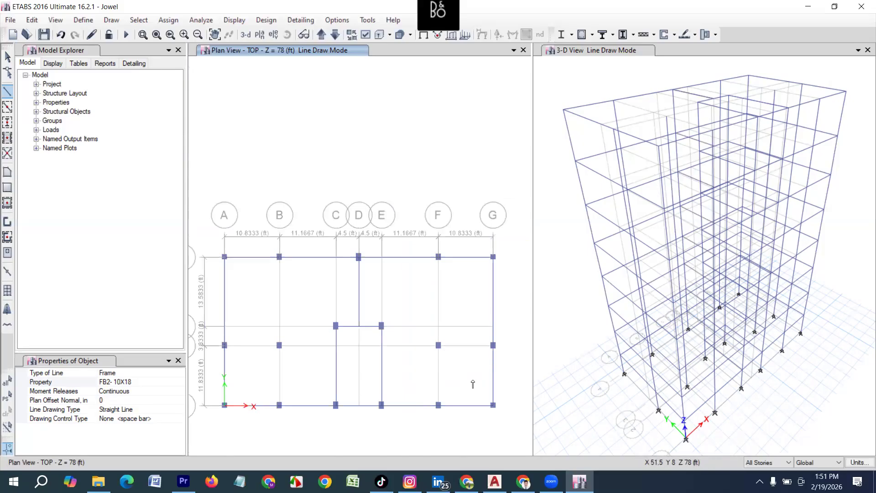
Draw FB2- 10X18 beams along grid line 2 from G-2 through F-2 to grid point E-2, and end the run
{"action": "scroll", "coordinate": [487, 358], "scroll_direction": "up", "scroll_amount": 3}
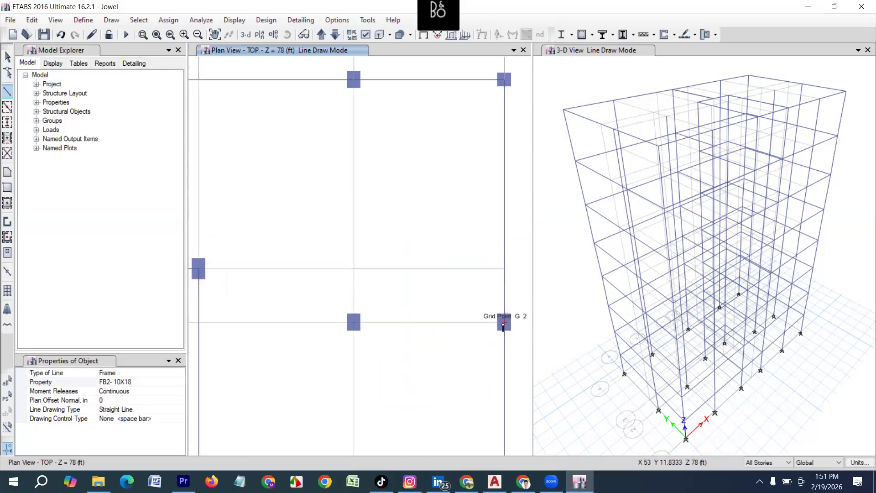
{"action": "left_click", "coordinate": [498, 324]}
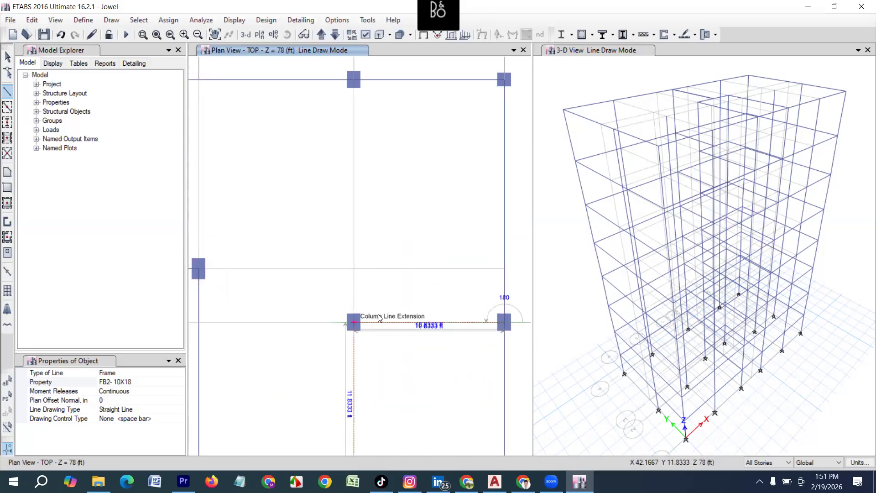
{"action": "left_click", "coordinate": [378, 317]}
{"action": "scroll", "coordinate": [381, 314], "scroll_direction": "down", "scroll_amount": 3}
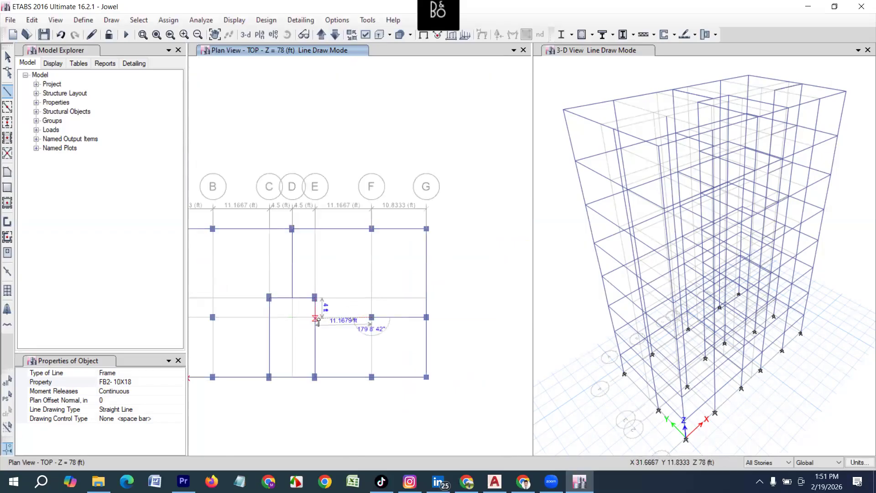
{"action": "scroll", "coordinate": [312, 320], "scroll_direction": "up", "scroll_amount": 3}
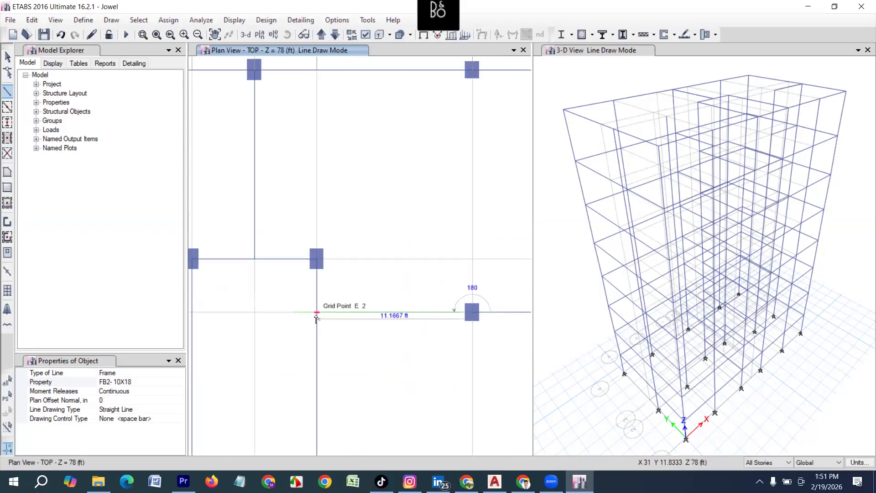
{"action": "double_click", "coordinate": [316, 315]}
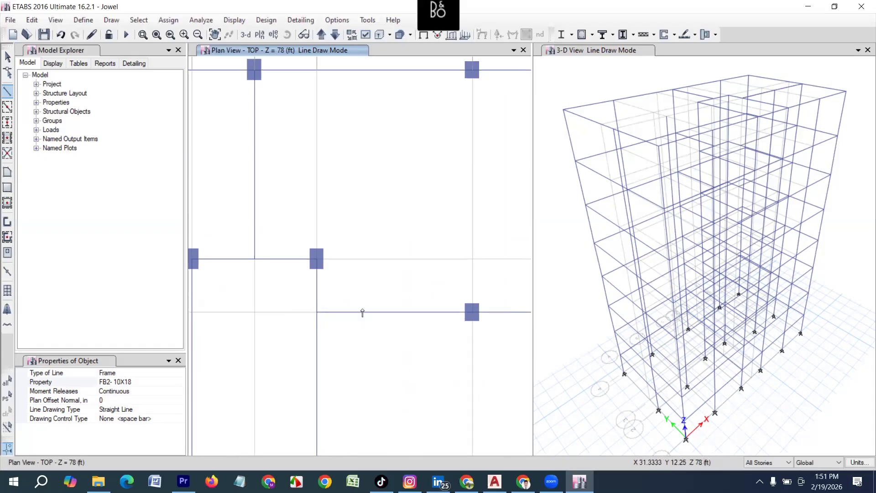
{"action": "scroll", "coordinate": [362, 310], "scroll_direction": "down", "scroll_amount": 3}
{"action": "key", "text": "Escape"}
Draw FB2- 10X18 beams along grid line 2 from A-2 through B-2 to C-2
{"action": "scroll", "coordinate": [394, 272], "scroll_direction": "down", "scroll_amount": 4}
{"action": "scroll", "coordinate": [403, 276], "scroll_direction": "up", "scroll_amount": 2}
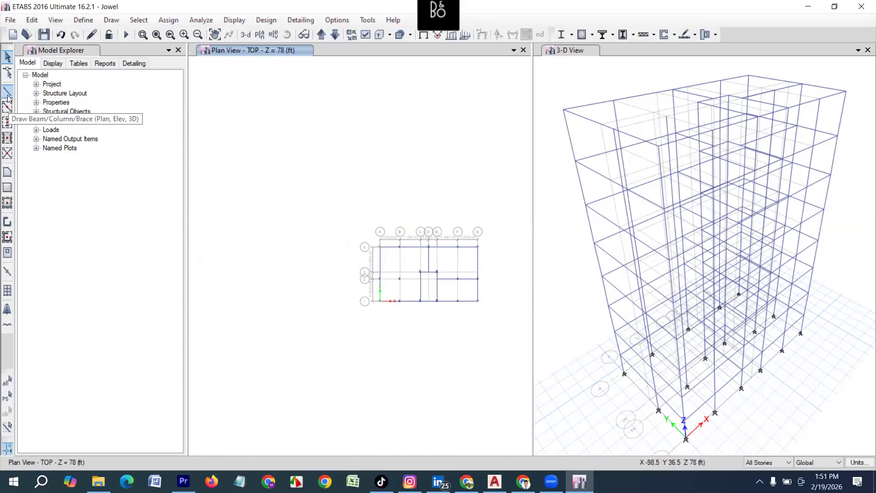
{"action": "scroll", "coordinate": [407, 280], "scroll_direction": "up", "scroll_amount": 3}
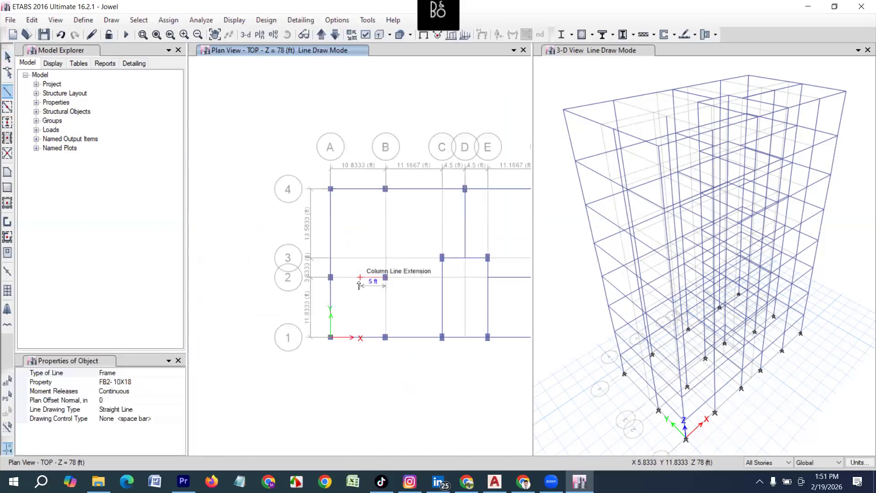
{"action": "scroll", "coordinate": [393, 285], "scroll_direction": "up", "scroll_amount": 3}
{"action": "left_click", "coordinate": [385, 276]}
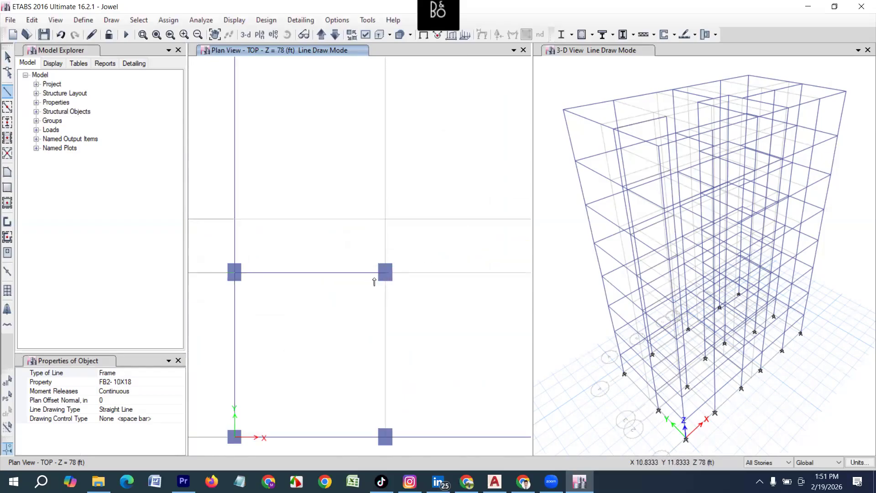
{"action": "scroll", "coordinate": [374, 282], "scroll_direction": "down", "scroll_amount": 3}
{"action": "left_click", "coordinate": [430, 276]}
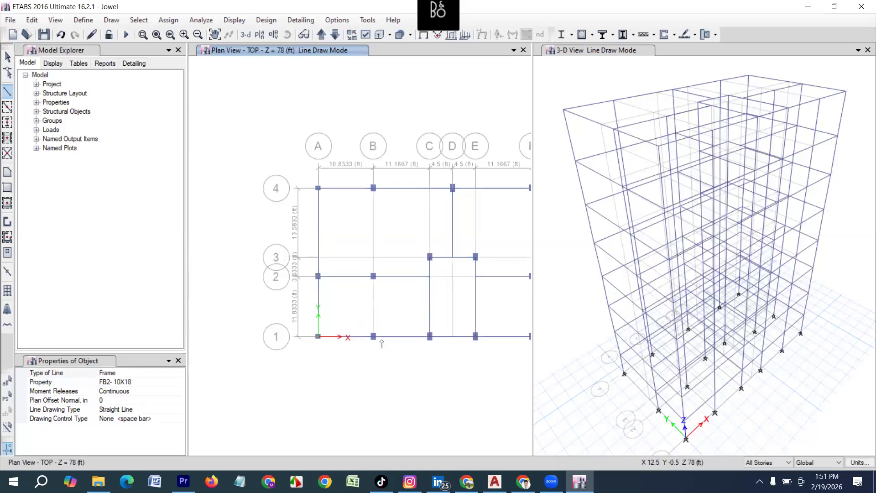
Draw FB2- 10X18 beams along grid line B from B-1 through B-2 to B-4
{"action": "scroll", "coordinate": [382, 343], "scroll_direction": "up", "scroll_amount": 3}
{"action": "left_click", "coordinate": [361, 331]}
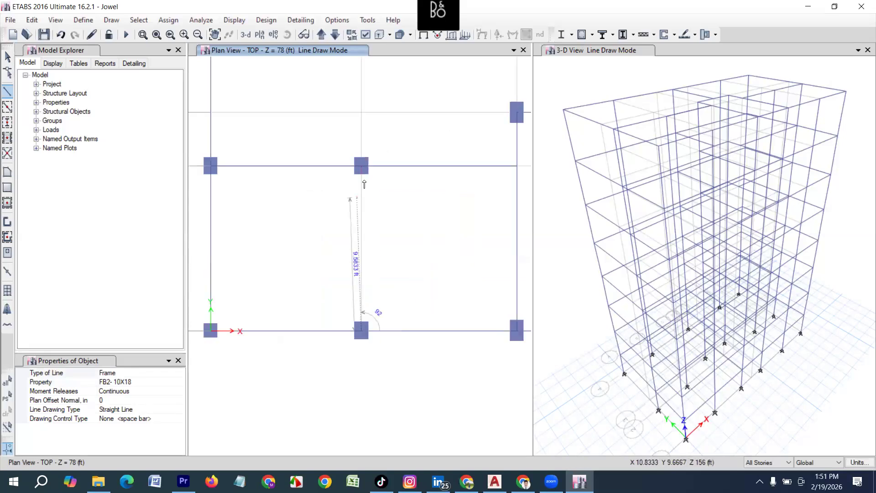
{"action": "left_click", "coordinate": [361, 166]}
{"action": "scroll", "coordinate": [355, 216], "scroll_direction": "down", "scroll_amount": 3}
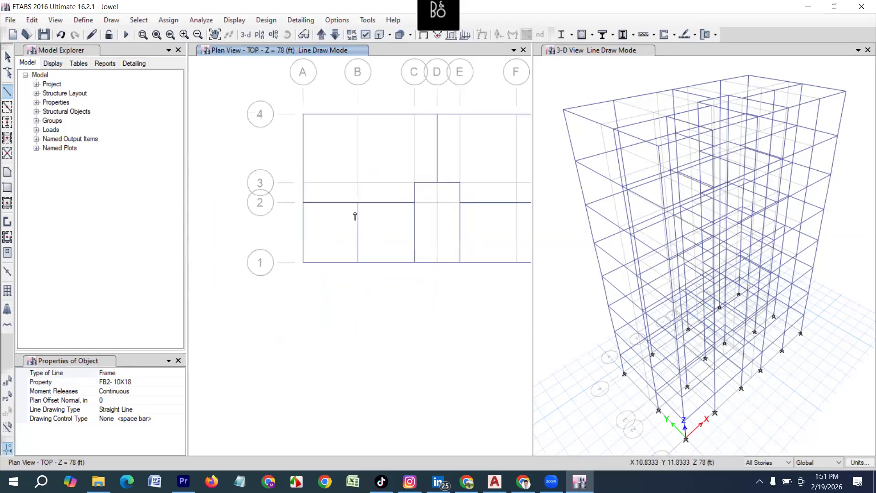
{"action": "left_click", "coordinate": [355, 216]}
{"action": "scroll", "coordinate": [358, 117], "scroll_direction": "up", "scroll_amount": 3}
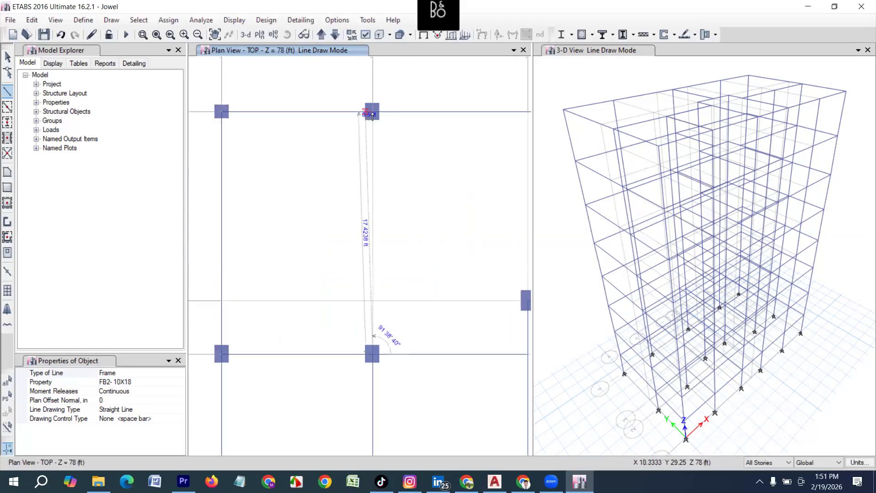
{"action": "left_click", "coordinate": [373, 113]}
{"action": "scroll", "coordinate": [289, 260], "scroll_direction": "down", "scroll_amount": 3}
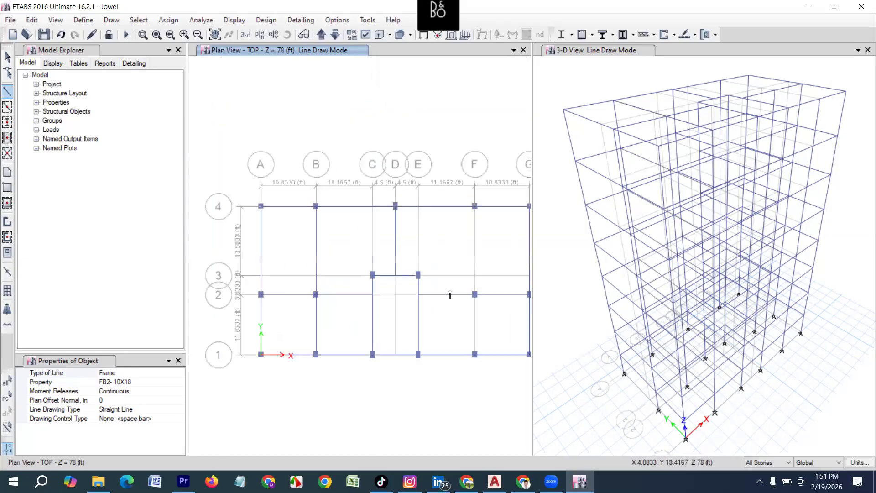
Draw FB2- 10X18 beams along grid line F from F-1 through F-2 to F-4, and leave the drawing mode
{"action": "left_click", "coordinate": [474, 352]}
{"action": "scroll", "coordinate": [475, 294], "scroll_direction": "up", "scroll_amount": 3}
{"action": "left_click", "coordinate": [474, 294]}
{"action": "scroll", "coordinate": [470, 295], "scroll_direction": "down", "scroll_amount": 3}
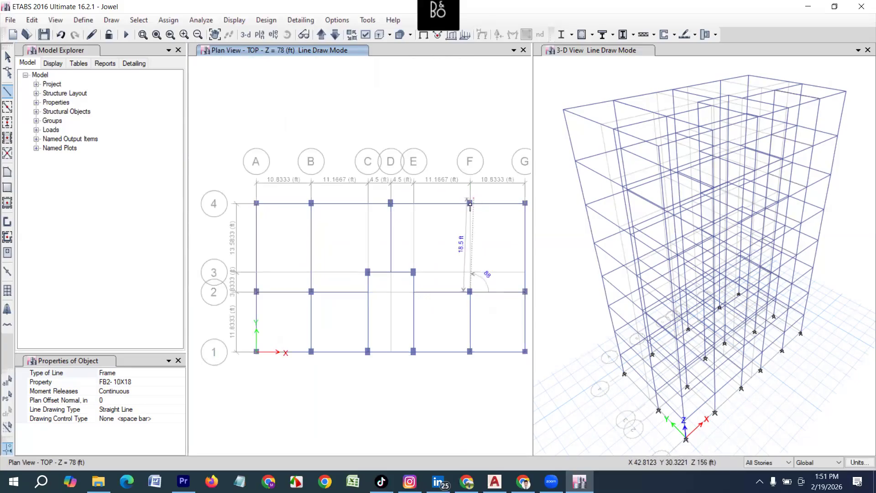
{"action": "scroll", "coordinate": [470, 207], "scroll_direction": "up", "scroll_amount": 3}
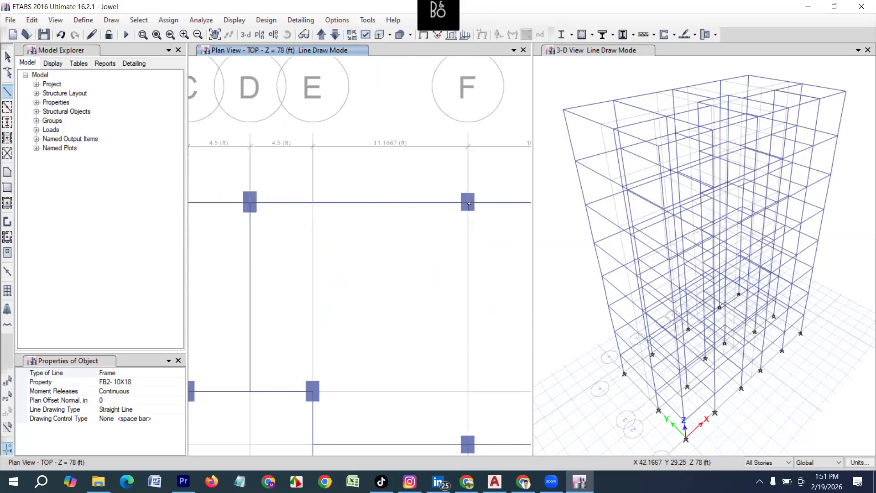
{"action": "left_click", "coordinate": [468, 205]}
{"action": "scroll", "coordinate": [438, 231], "scroll_direction": "down", "scroll_amount": 3}
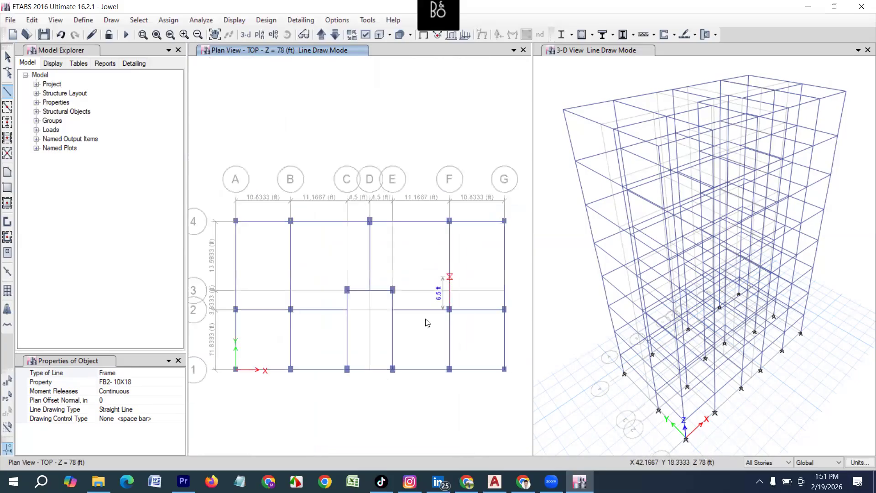
{"action": "key", "text": "Escape"}
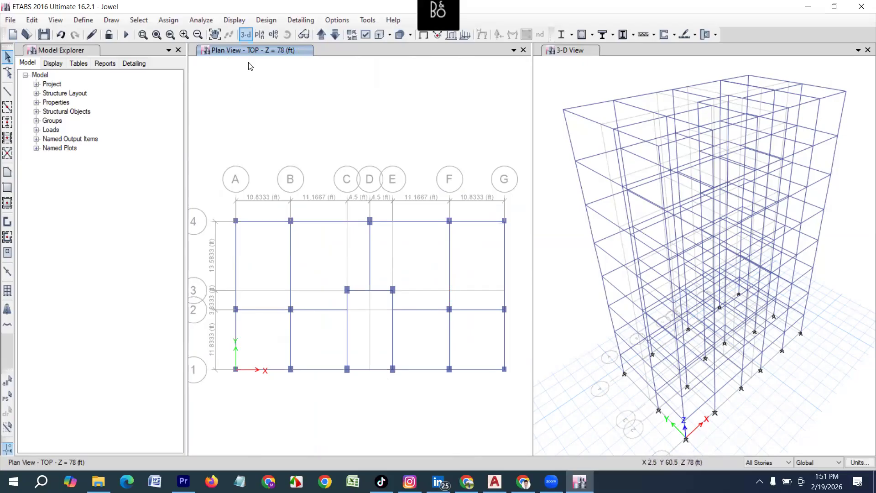
Switch the plan view to the GF story level
{"action": "left_click", "coordinate": [260, 35]}
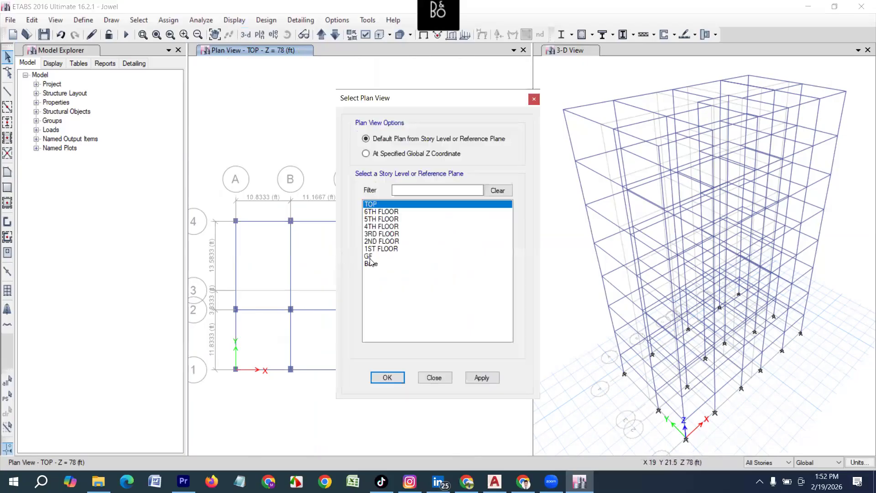
{"action": "left_click", "coordinate": [369, 256]}
{"action": "left_click", "coordinate": [395, 379]}
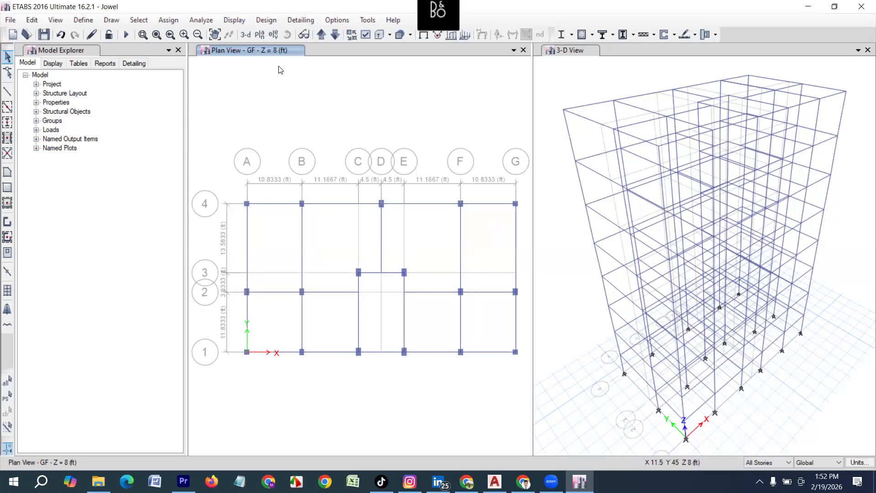
View the 2ND FLOOR plan and return the plan view to the GF story level
{"action": "left_click", "coordinate": [260, 35]}
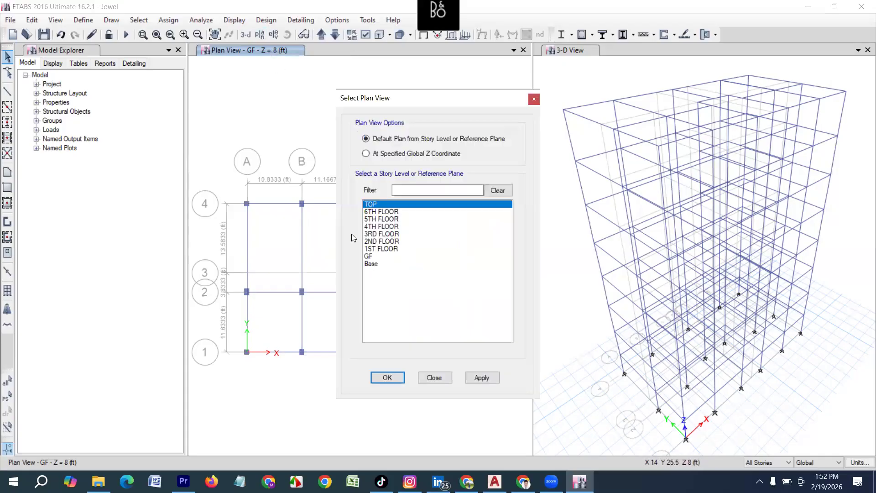
{"action": "left_click", "coordinate": [372, 242]}
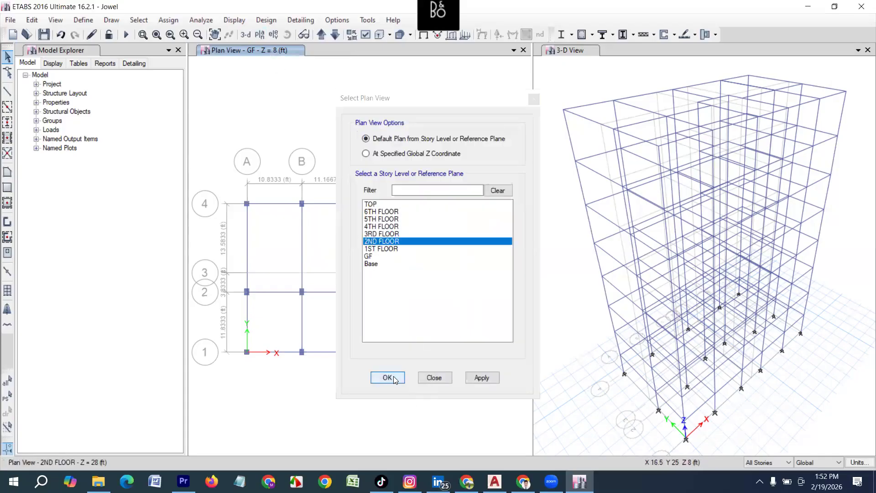
{"action": "left_click", "coordinate": [387, 377]}
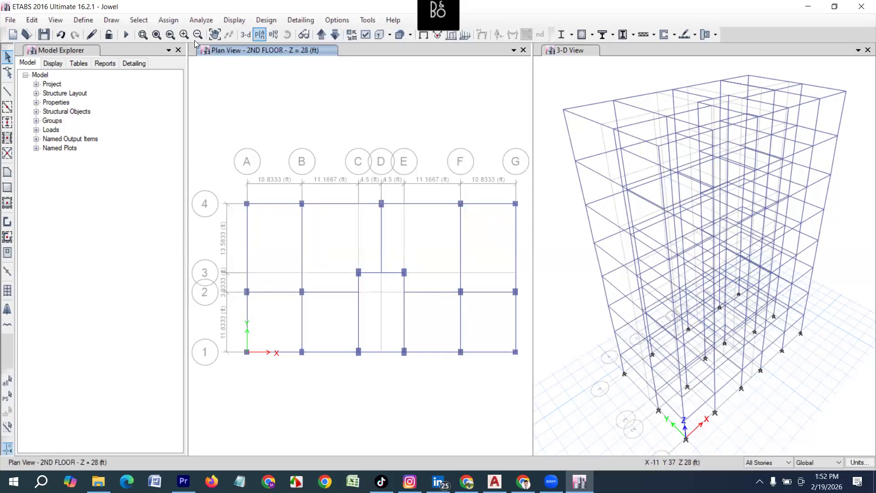
{"action": "left_click", "coordinate": [259, 35]}
{"action": "left_click", "coordinate": [374, 249]}
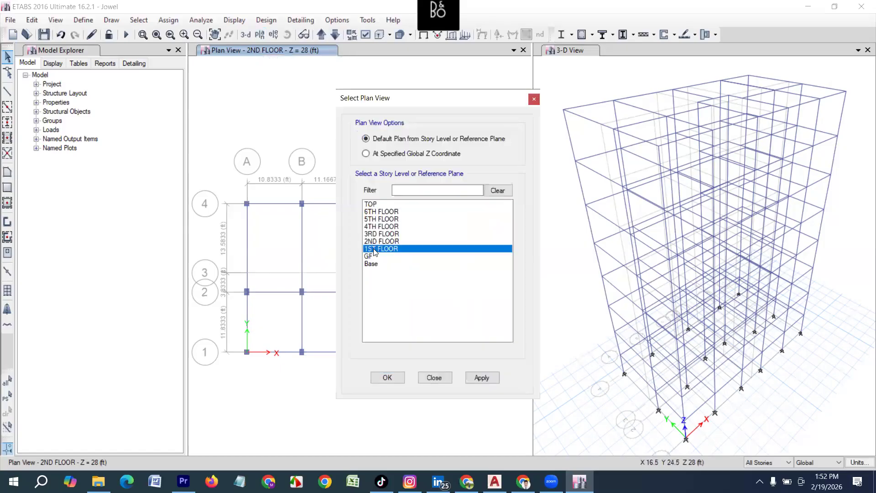
{"action": "left_click", "coordinate": [368, 256]}
{"action": "left_click", "coordinate": [387, 378]}
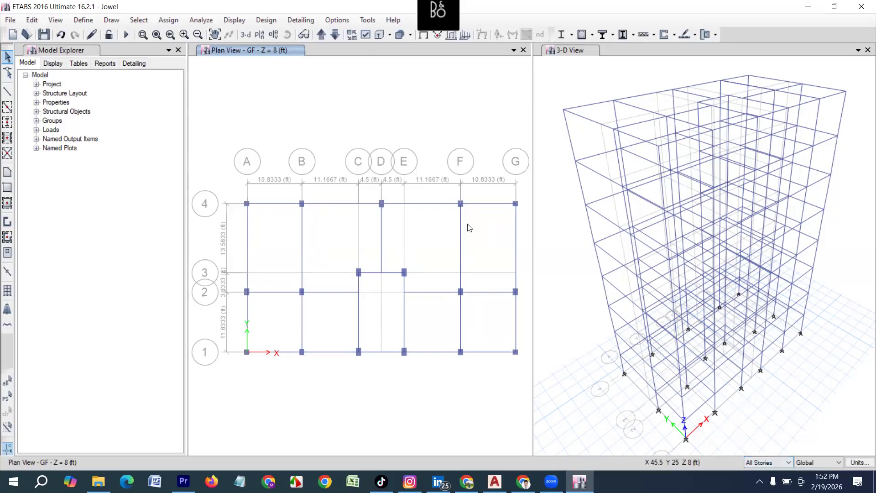
{"action": "left_click", "coordinate": [427, 203]}
{"action": "left_click_drag", "start_coordinate": [481, 195], "coordinate": [478, 180]}
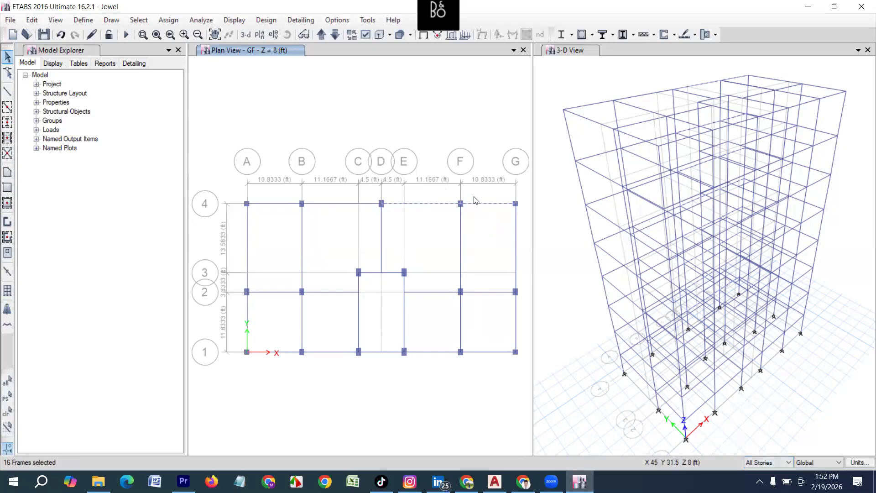
{"action": "key", "text": "Delete"}
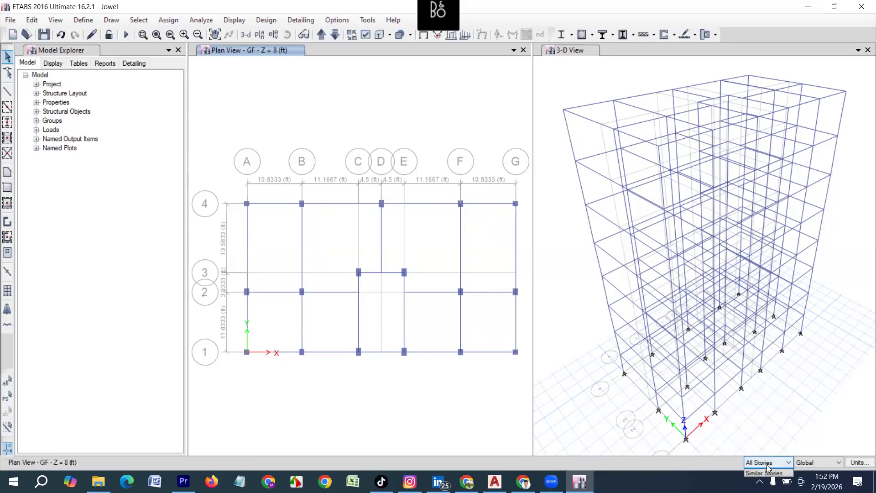
Limit edits to One Story and assign the GB-(12X12) section to all perimeter beams on the GF plan
{"action": "left_click", "coordinate": [766, 462]}
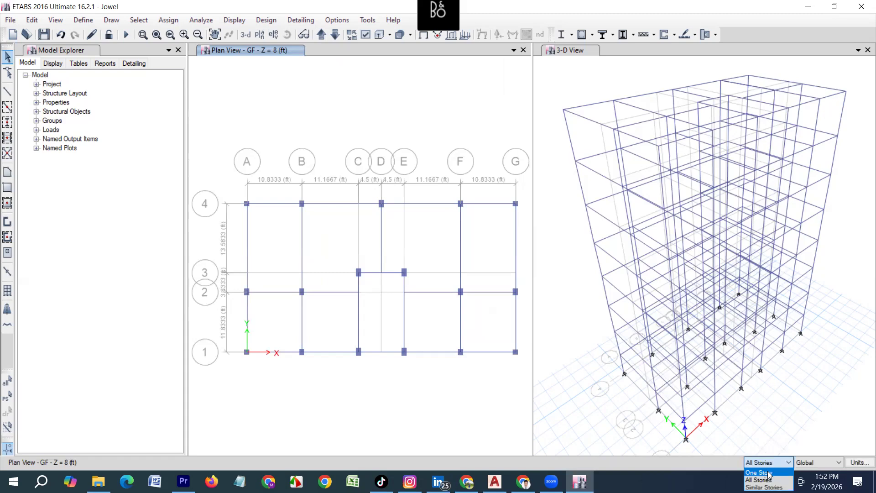
{"action": "left_click", "coordinate": [769, 473]}
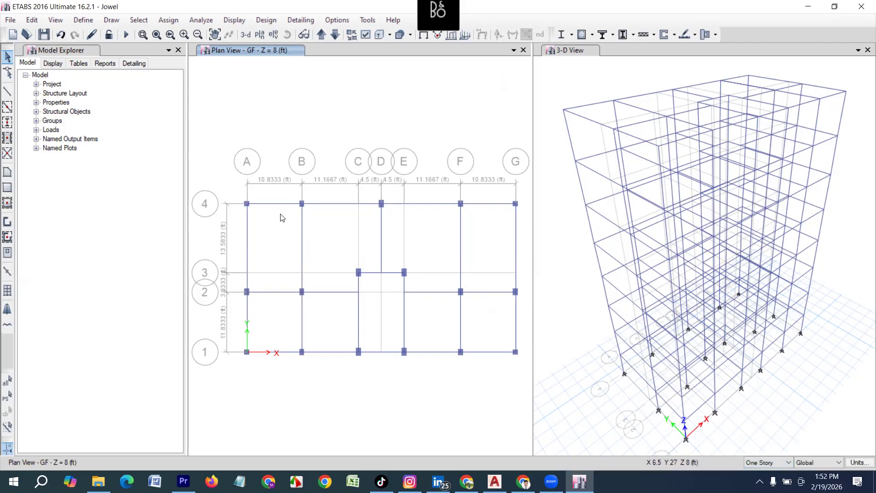
{"action": "left_click_drag", "start_coordinate": [270, 202], "coordinate": [273, 187]}
{"action": "left_click_drag", "start_coordinate": [344, 217], "coordinate": [340, 184]}
{"action": "left_click_drag", "start_coordinate": [433, 209], "coordinate": [423, 191]}
{"action": "left_click_drag", "start_coordinate": [521, 242], "coordinate": [498, 222]}
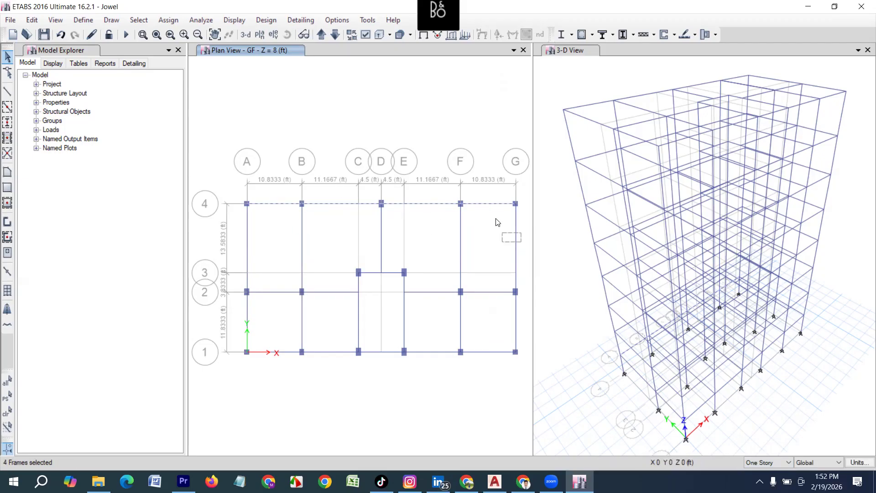
{"action": "left_click_drag", "start_coordinate": [497, 371], "coordinate": [491, 347]}
{"action": "left_click_drag", "start_coordinate": [448, 370], "coordinate": [437, 335]}
{"action": "left_click_drag", "start_coordinate": [378, 339], "coordinate": [377, 340]}
{"action": "left_click_drag", "start_coordinate": [336, 377], "coordinate": [322, 335]}
{"action": "left_click_drag", "start_coordinate": [278, 368], "coordinate": [242, 311]}
{"action": "left_click_drag", "start_coordinate": [258, 261], "coordinate": [235, 226]}
{"action": "left_click", "coordinate": [169, 21]}
{"action": "mouse_move", "coordinate": [194, 48]}
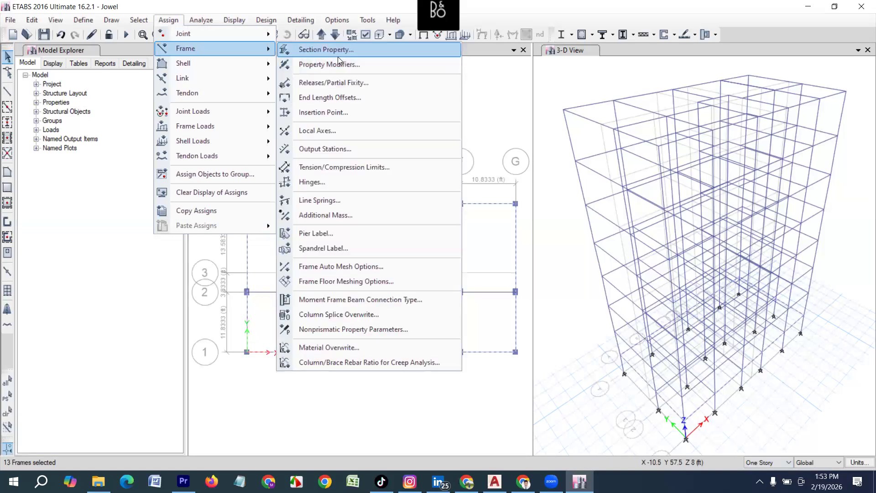
{"action": "left_click", "coordinate": [338, 53]}
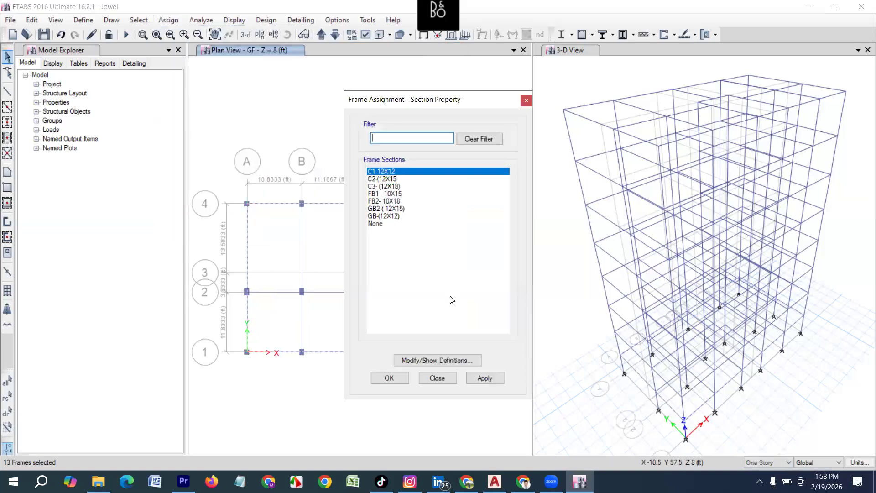
{"action": "left_click", "coordinate": [399, 216]}
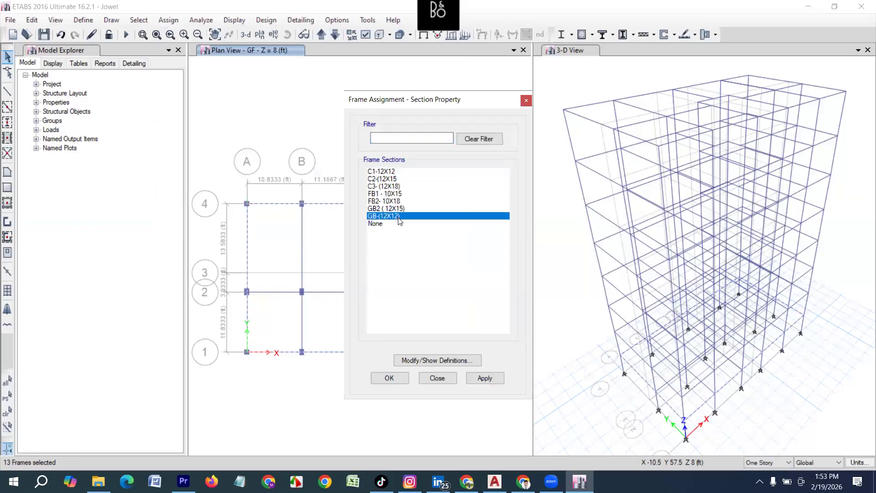
{"action": "left_click", "coordinate": [388, 377]}
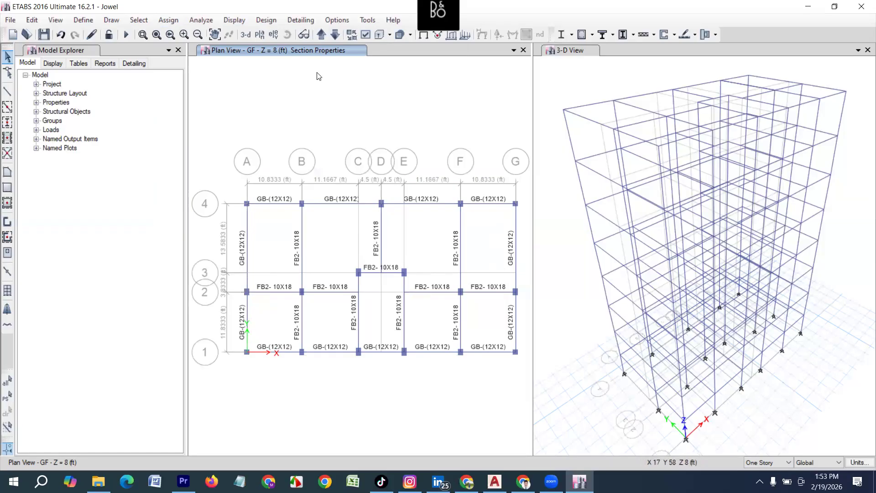
Select all interior FB2- 10X18 beams on the GF plan, including the short ones around grid lines C, D and E
{"action": "left_click", "coordinate": [321, 34]}
{"action": "left_click_drag", "start_coordinate": [323, 261], "coordinate": [294, 234]}
{"action": "left_click_drag", "start_coordinate": [398, 247], "coordinate": [357, 234]}
{"action": "left_click_drag", "start_coordinate": [463, 250], "coordinate": [484, 298]}
{"action": "left_click_drag", "start_coordinate": [484, 329], "coordinate": [434, 282]}
{"action": "left_click_drag", "start_coordinate": [420, 335], "coordinate": [348, 316]}
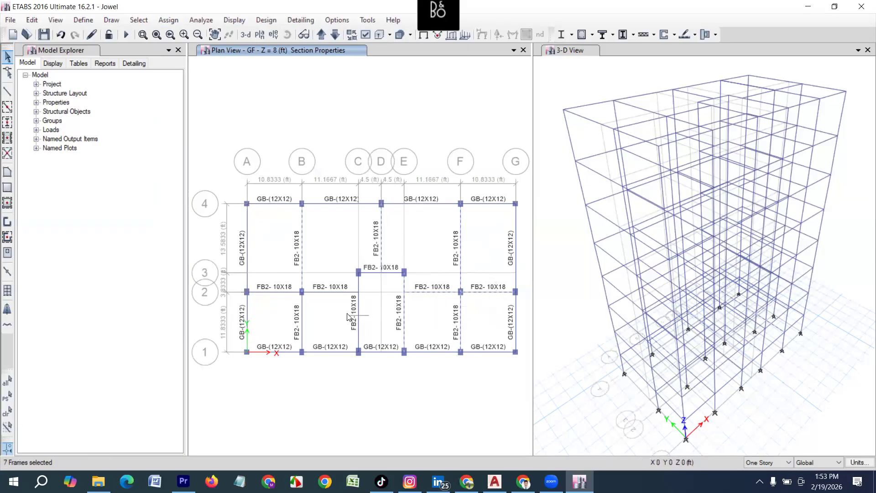
{"action": "scroll", "coordinate": [386, 284], "scroll_direction": "up", "scroll_amount": 3}
{"action": "left_click_drag", "start_coordinate": [357, 277], "coordinate": [345, 230]}
{"action": "scroll", "coordinate": [401, 273], "scroll_direction": "down", "scroll_amount": 3}
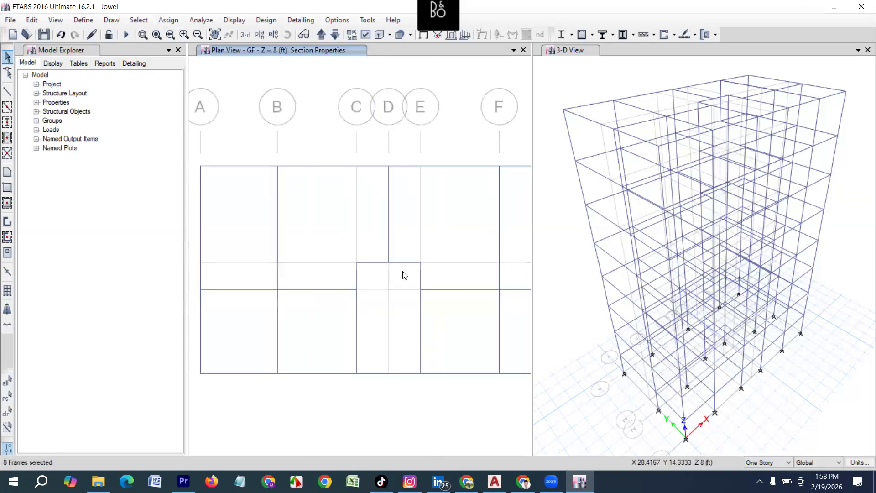
{"action": "left_click_drag", "start_coordinate": [338, 309], "coordinate": [276, 271]}
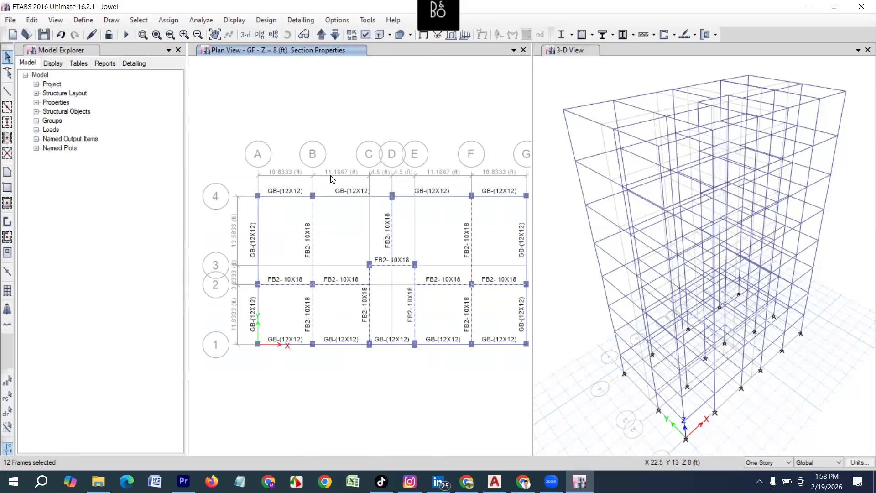
{"action": "left_click", "coordinate": [169, 20]}
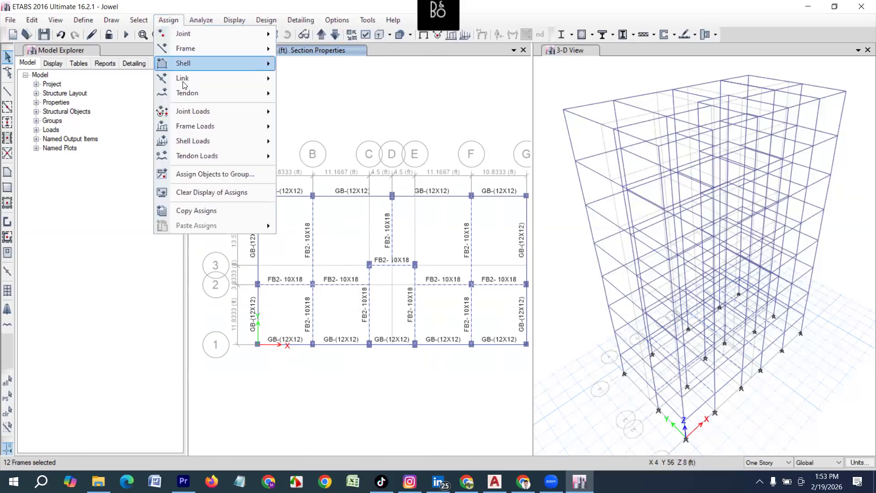
{"action": "mouse_move", "coordinate": [229, 52]}
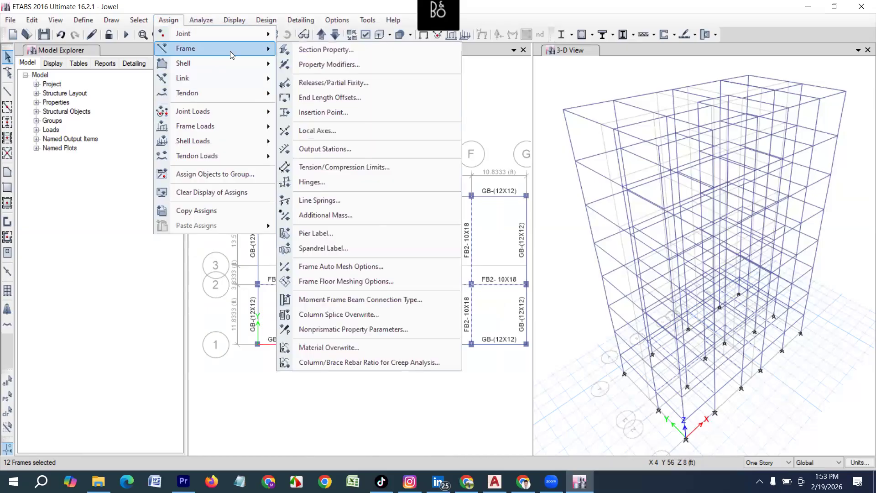
{"action": "left_click", "coordinate": [313, 52]}
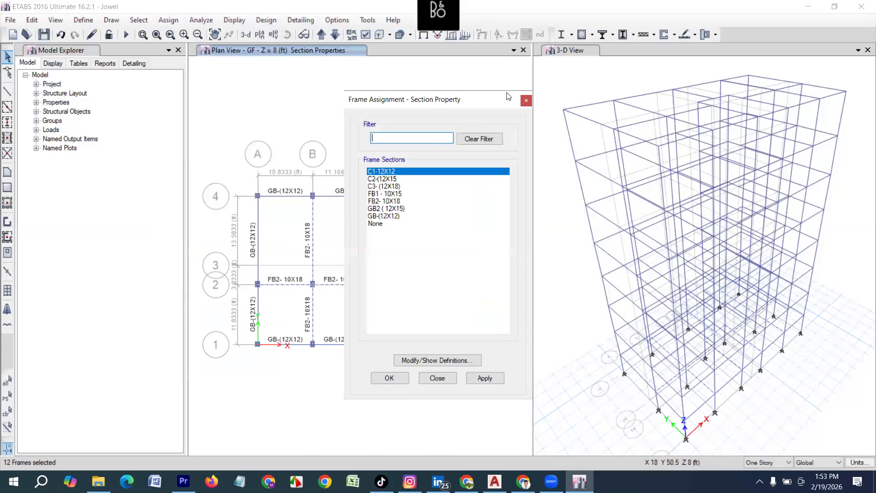
{"action": "left_click", "coordinate": [526, 100]}
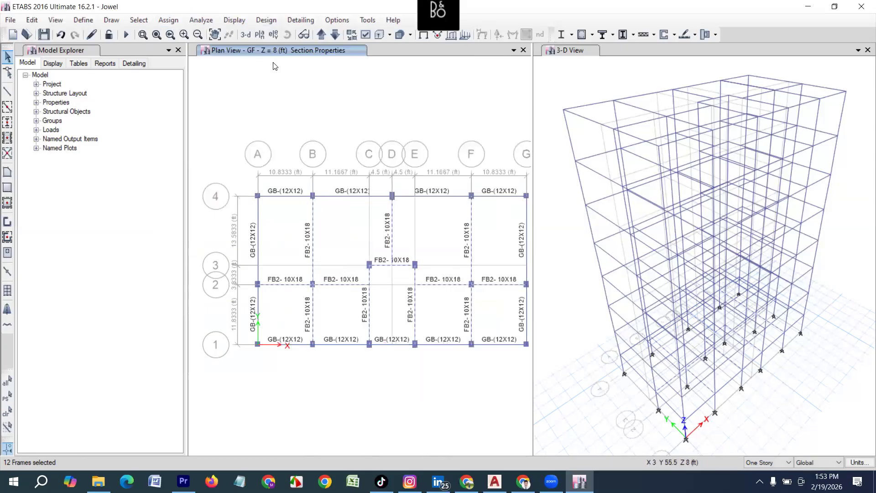
Assign the GB-(12X12) frame section to the selected interior GF beams
{"action": "left_click", "coordinate": [180, 23]}
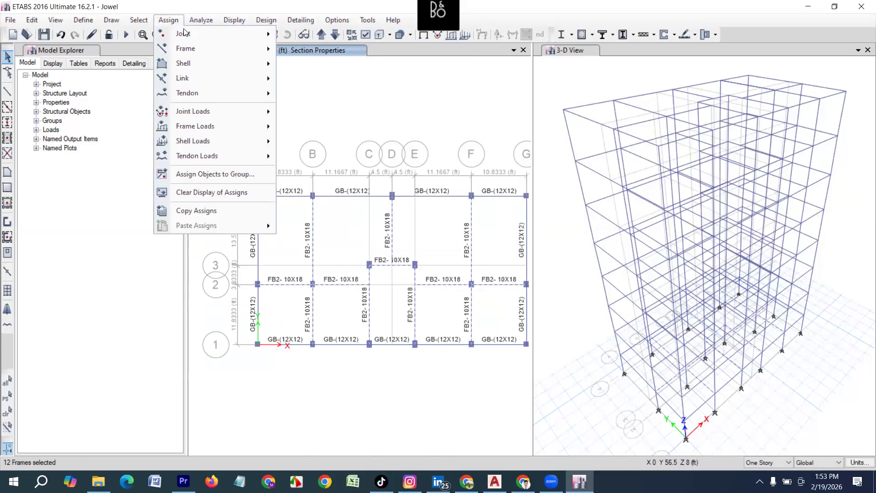
{"action": "mouse_move", "coordinate": [191, 48]}
{"action": "left_click", "coordinate": [344, 56]}
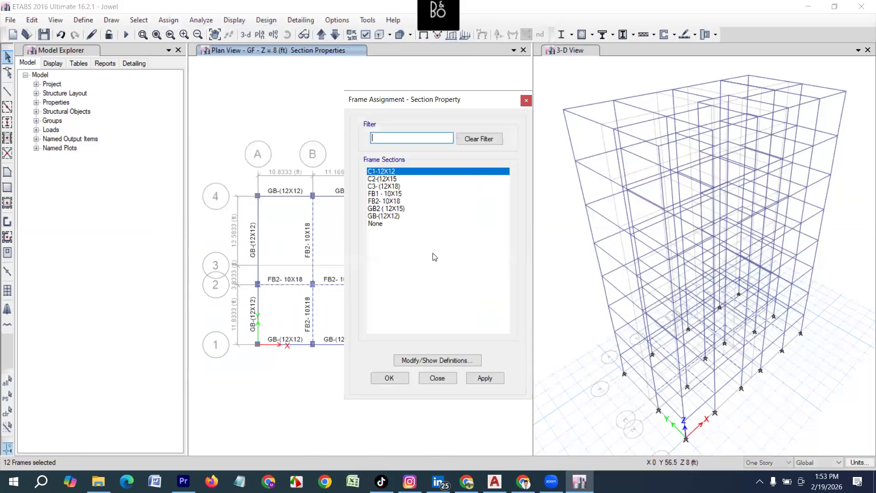
{"action": "left_click", "coordinate": [375, 216]}
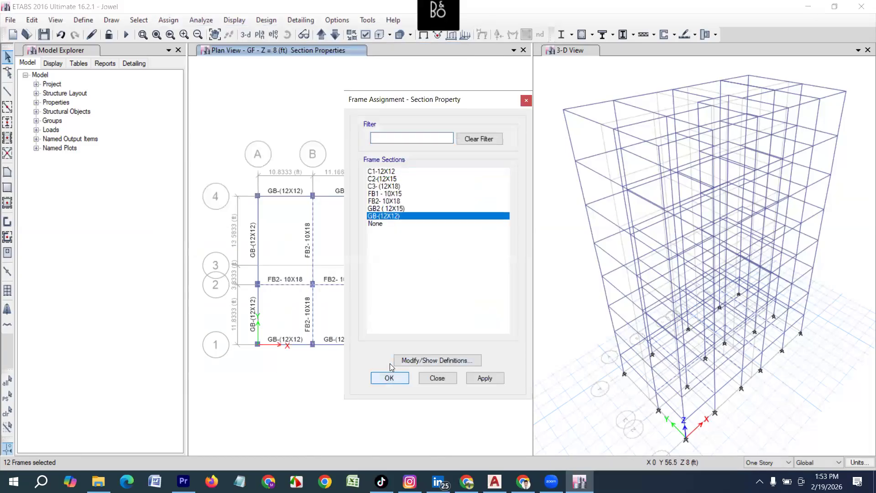
{"action": "left_click", "coordinate": [387, 382]}
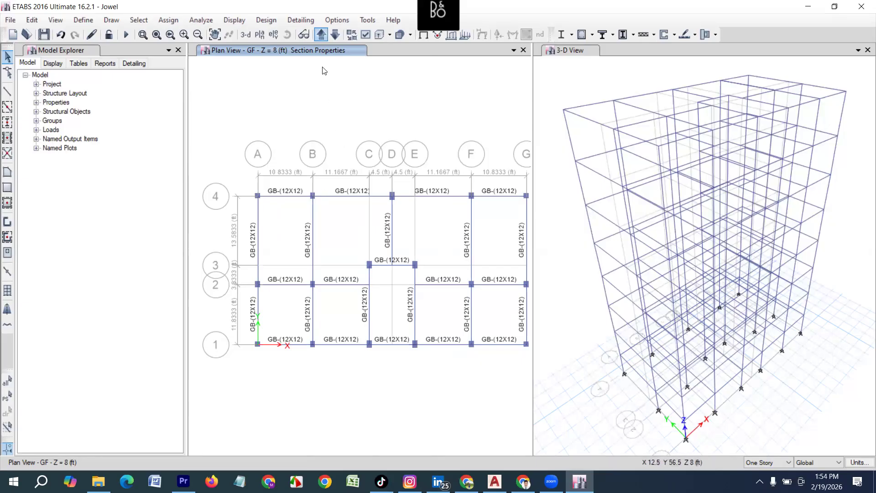
Examine the beam section labels on each story plan above GF, and return to the GF plan
{"action": "left_click", "coordinate": [322, 35]}
{"action": "left_click", "coordinate": [321, 35]}
{"action": "left_click", "coordinate": [321, 35]}
{"action": "left_click", "coordinate": [321, 35]}
{"action": "left_click", "coordinate": [321, 35]}
{"action": "left_click", "coordinate": [321, 35]}
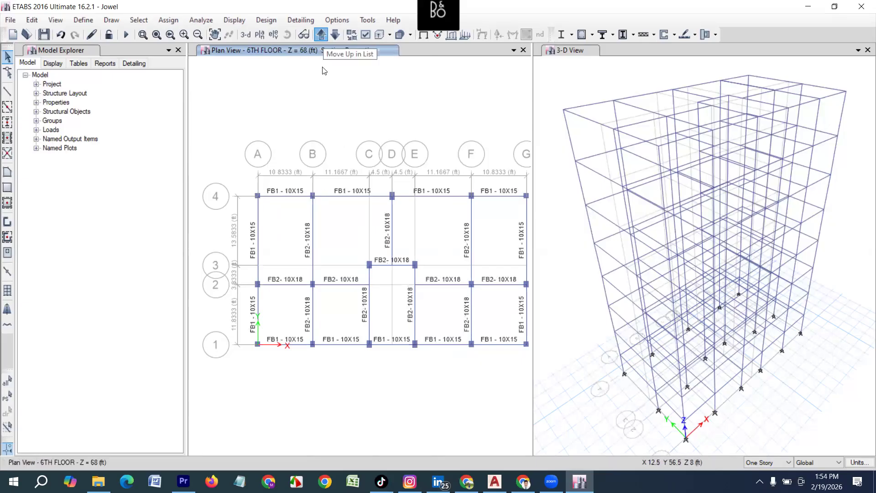
{"action": "left_click", "coordinate": [321, 35]}
{"action": "left_click", "coordinate": [321, 35]}
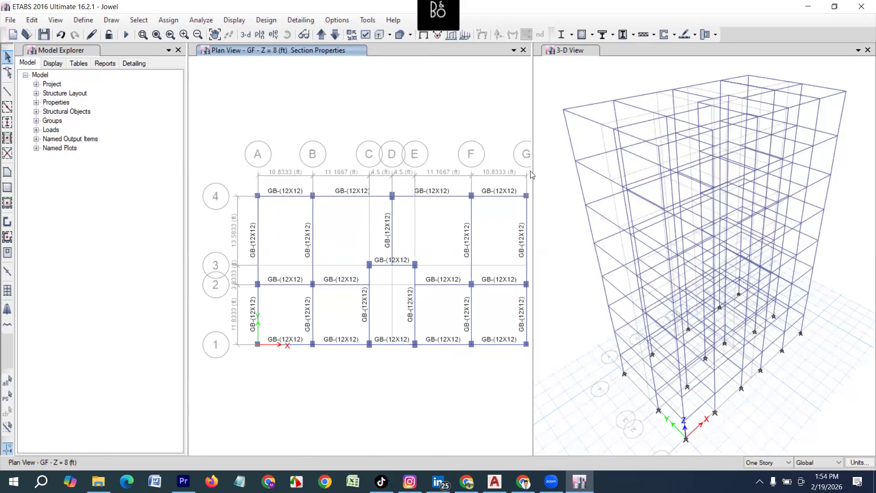
Draw a rectangular Slab-5 panel from grid point A-4 to B-2, applied to All Stories
{"action": "left_click", "coordinate": [8, 188]}
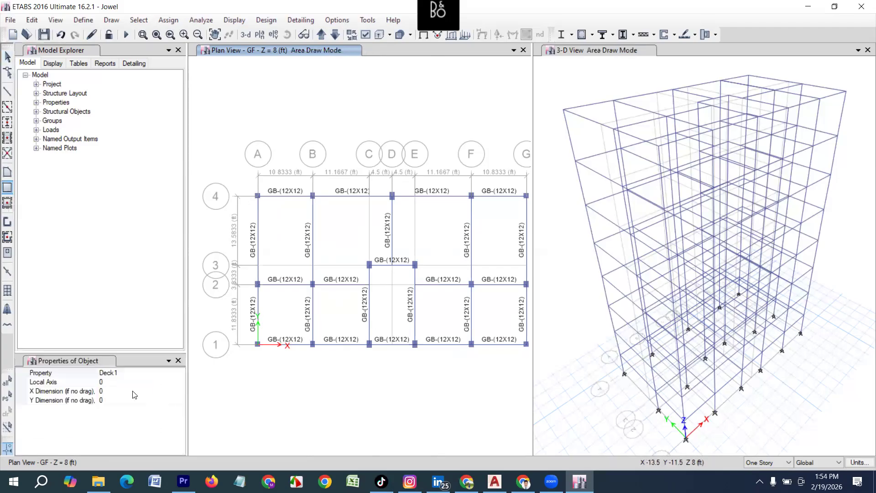
{"action": "left_click", "coordinate": [135, 373]}
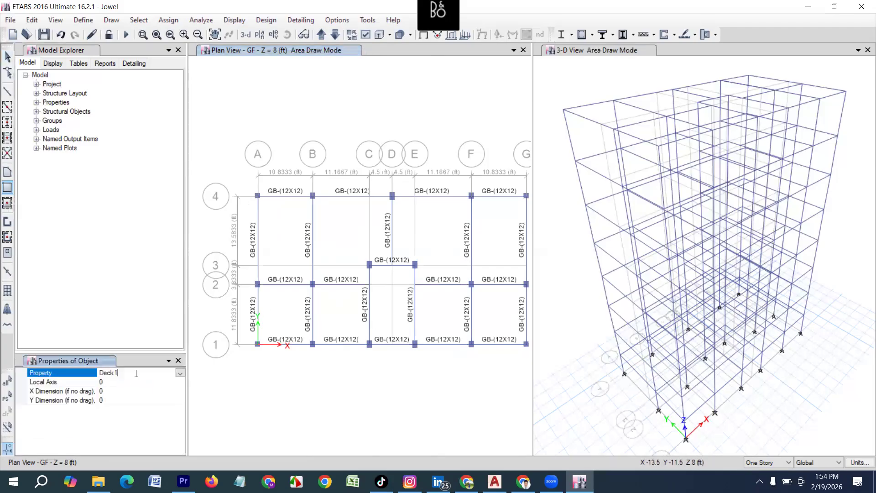
{"action": "left_click", "coordinate": [181, 374]}
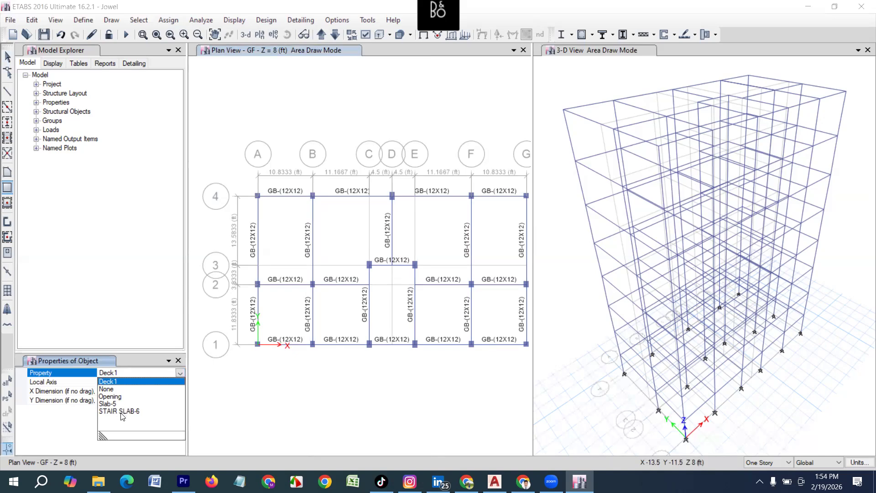
{"action": "left_click", "coordinate": [109, 403]}
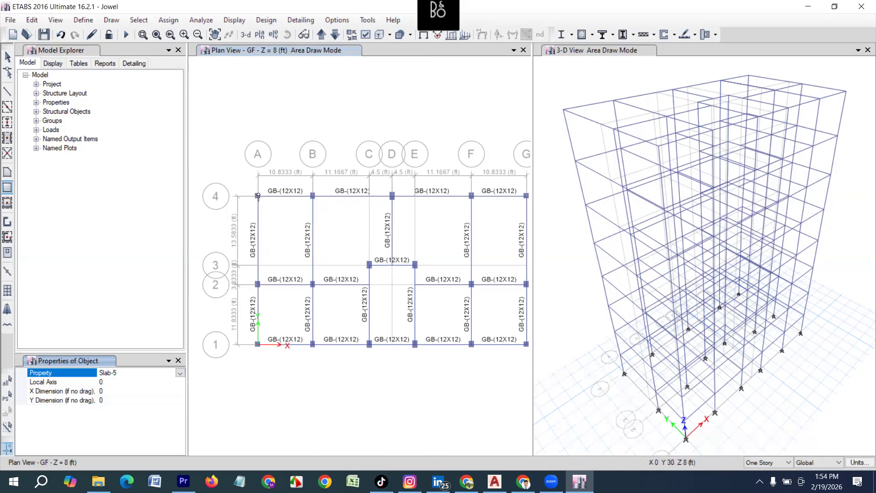
{"action": "scroll", "coordinate": [263, 202], "scroll_direction": "up", "scroll_amount": 3}
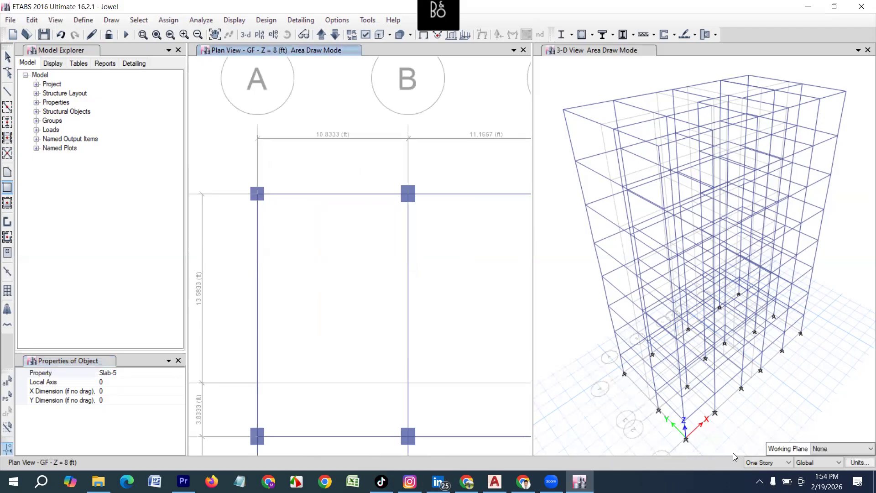
{"action": "left_click", "coordinate": [758, 463]}
{"action": "left_click", "coordinate": [758, 480]}
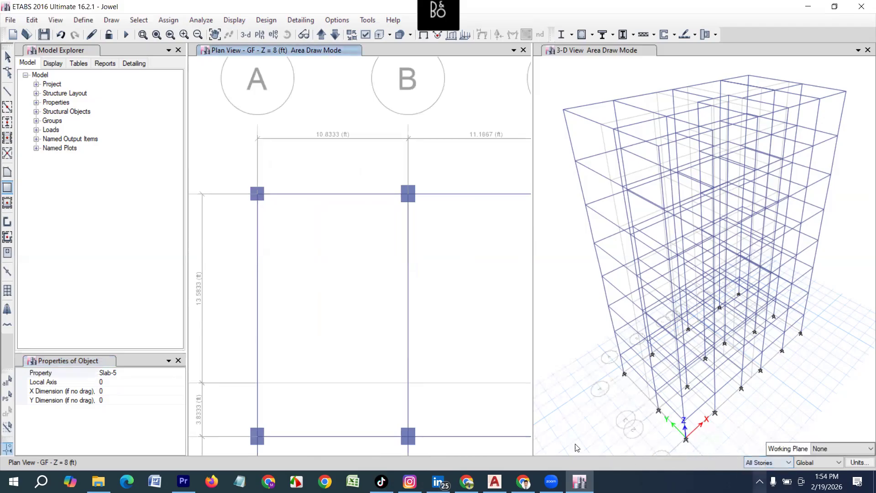
{"action": "left_click_drag", "start_coordinate": [257, 193], "coordinate": [408, 439]}
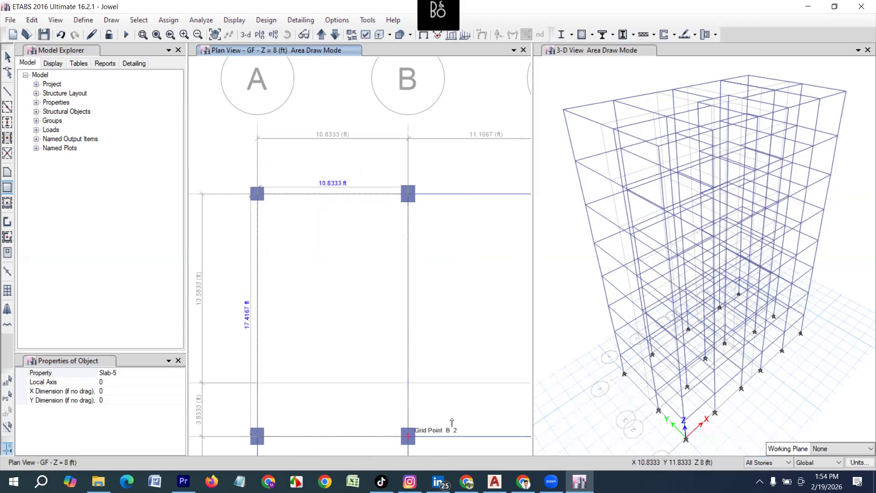
{"action": "left_click_drag", "start_coordinate": [451, 421], "coordinate": [451, 422]}
{"action": "scroll", "coordinate": [245, 273], "scroll_direction": "down", "scroll_amount": 5}
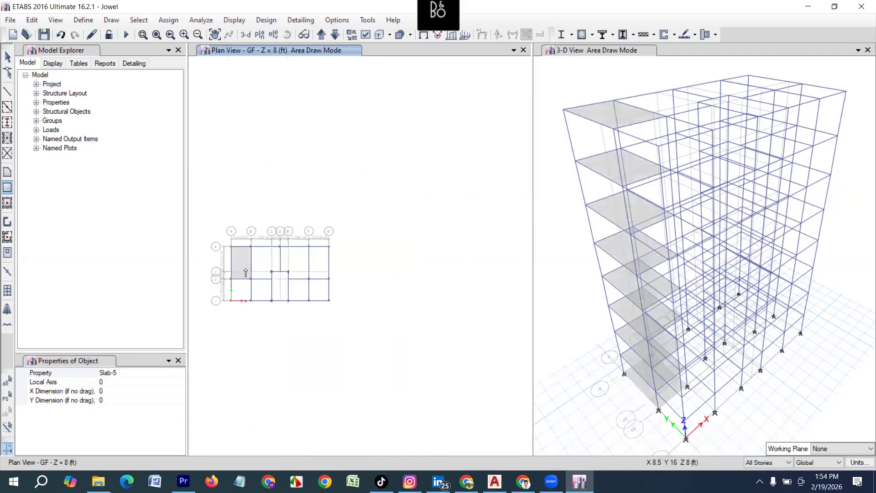
Draw rectangular Slab-5 panels from grid point A-2 to B-1 and from B-2 to C-1 on all stories
{"action": "scroll", "coordinate": [245, 273], "scroll_direction": "up", "scroll_amount": 5}
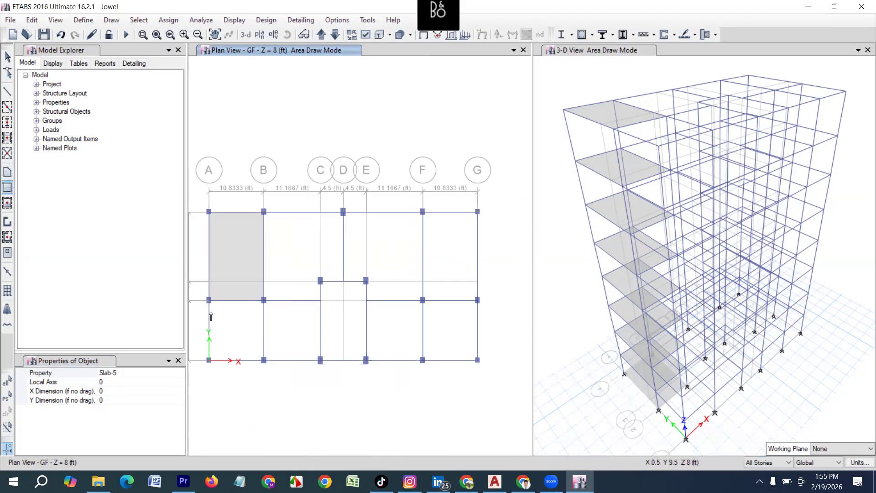
{"action": "scroll", "coordinate": [212, 347], "scroll_direction": "up", "scroll_amount": 3}
{"action": "left_click", "coordinate": [205, 223]}
{"action": "left_click", "coordinate": [355, 387]}
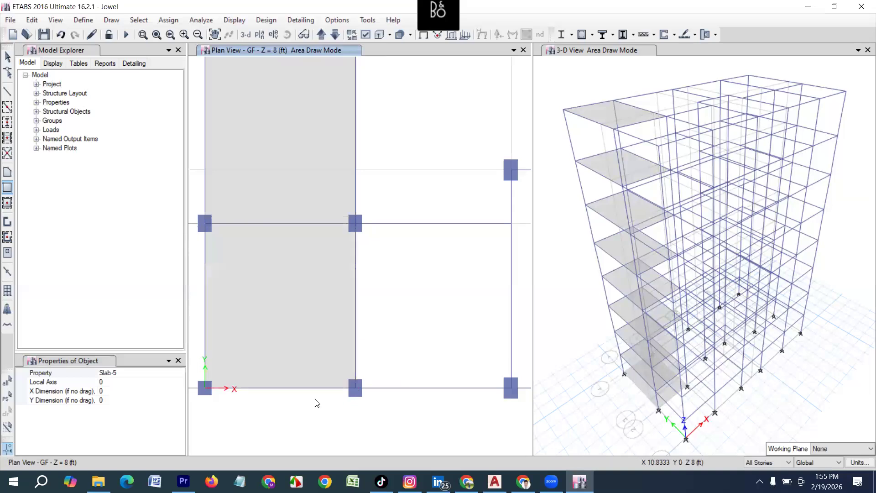
{"action": "scroll", "coordinate": [274, 364], "scroll_direction": "down", "scroll_amount": 3}
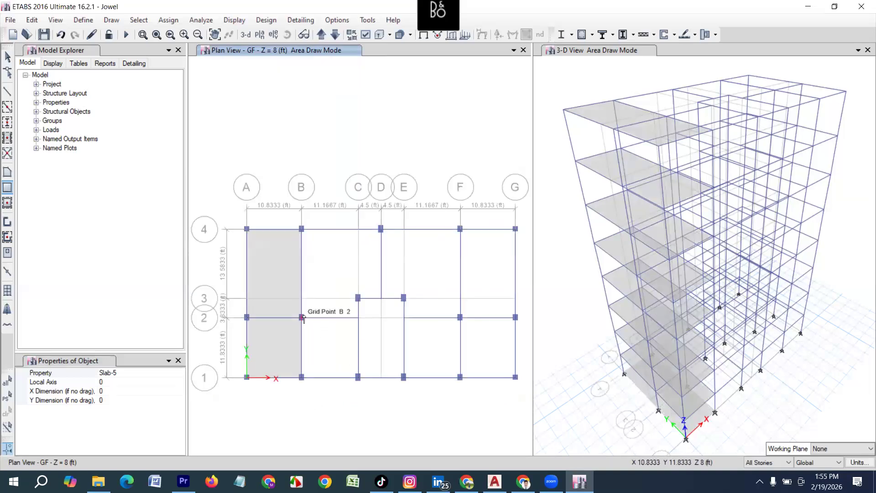
{"action": "left_click", "coordinate": [301, 318]}
{"action": "left_click", "coordinate": [357, 377]}
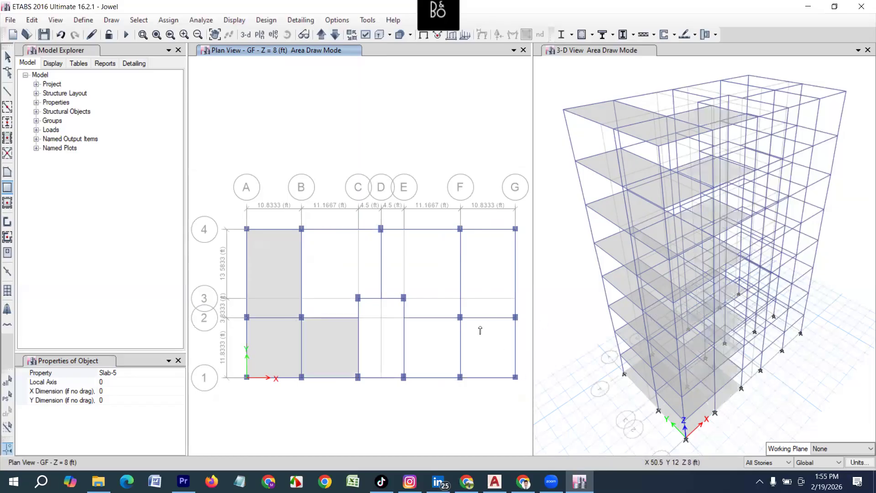
Draw a rectangular Slab-5 panel from grid point G-4 to F-2 on all stories
{"action": "scroll", "coordinate": [479, 329], "scroll_direction": "up", "scroll_amount": 3}
{"action": "scroll", "coordinate": [424, 294], "scroll_direction": "down", "scroll_amount": 3}
{"action": "scroll", "coordinate": [445, 205], "scroll_direction": "up", "scroll_amount": 3}
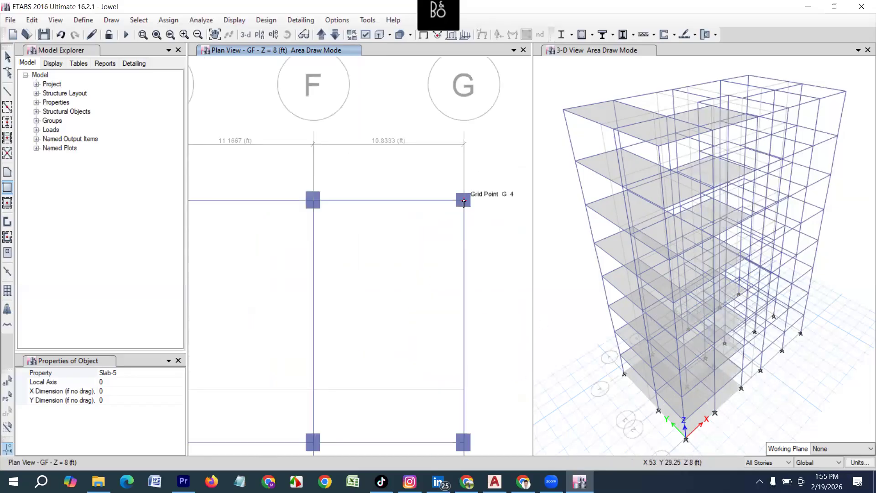
{"action": "left_click", "coordinate": [464, 201]}
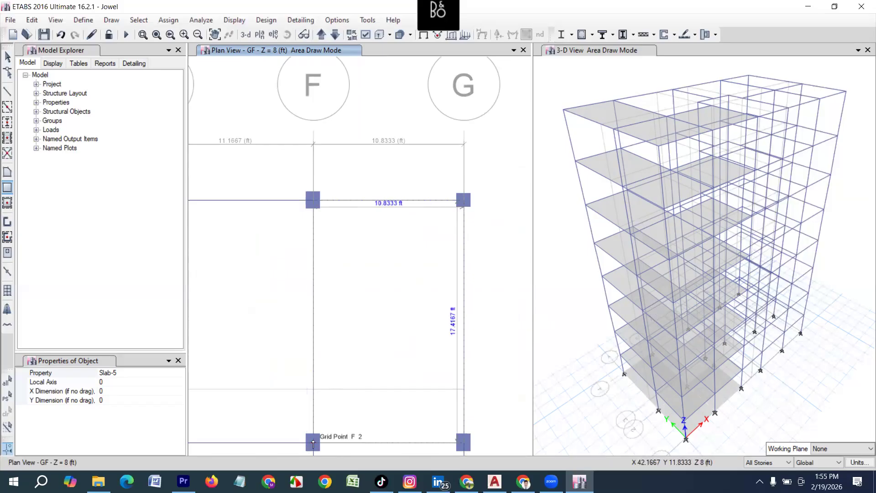
{"action": "left_click", "coordinate": [313, 442]}
{"action": "scroll", "coordinate": [374, 269], "scroll_direction": "down", "scroll_amount": 3}
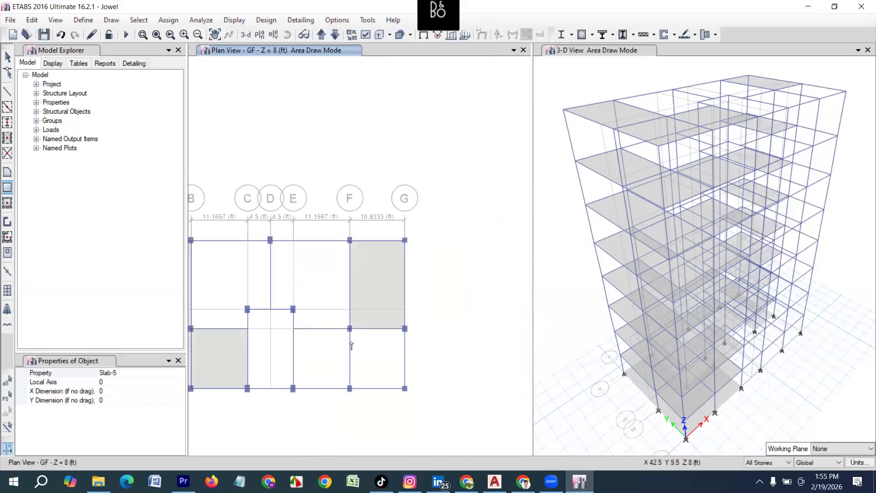
Draw rectangular Slab-5 panels from grid point F-2 to G-1 and from E-2 to F-1 on all stories
{"action": "scroll", "coordinate": [352, 345], "scroll_direction": "up", "scroll_amount": 3}
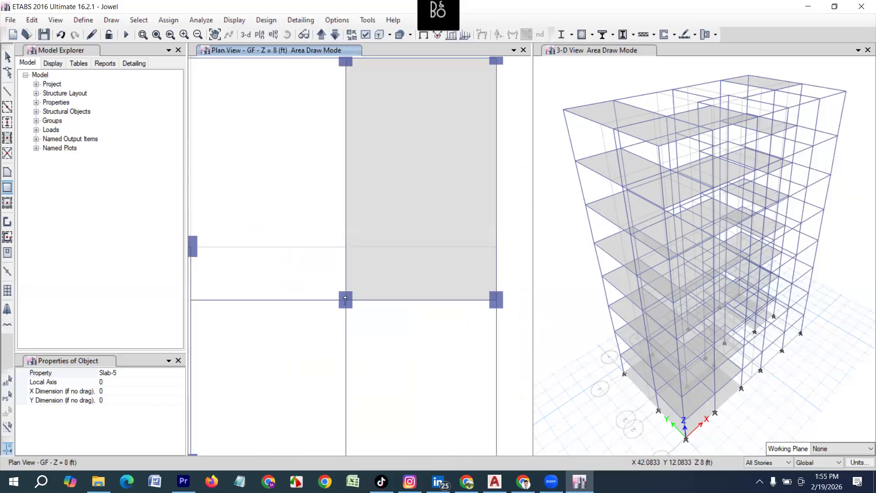
{"action": "scroll", "coordinate": [345, 300], "scroll_direction": "down", "scroll_amount": 3}
{"action": "left_click", "coordinate": [348, 297]}
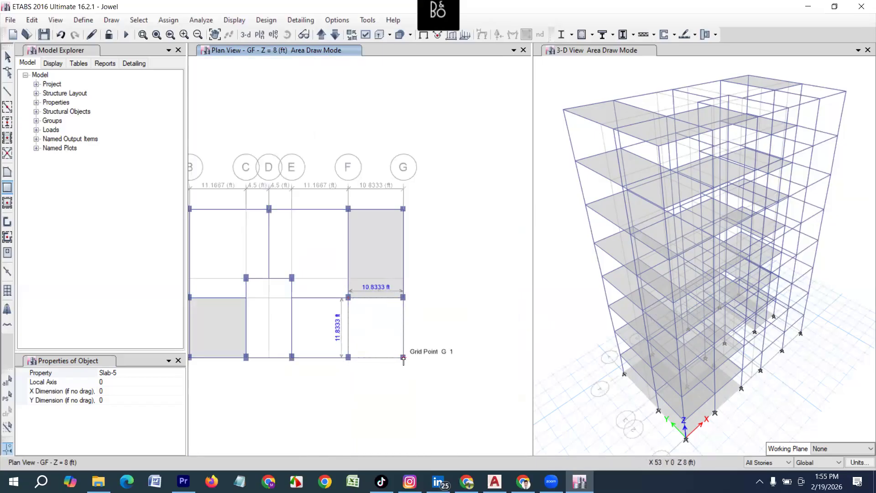
{"action": "left_click", "coordinate": [403, 357]}
{"action": "scroll", "coordinate": [307, 337], "scroll_direction": "up", "scroll_amount": 3}
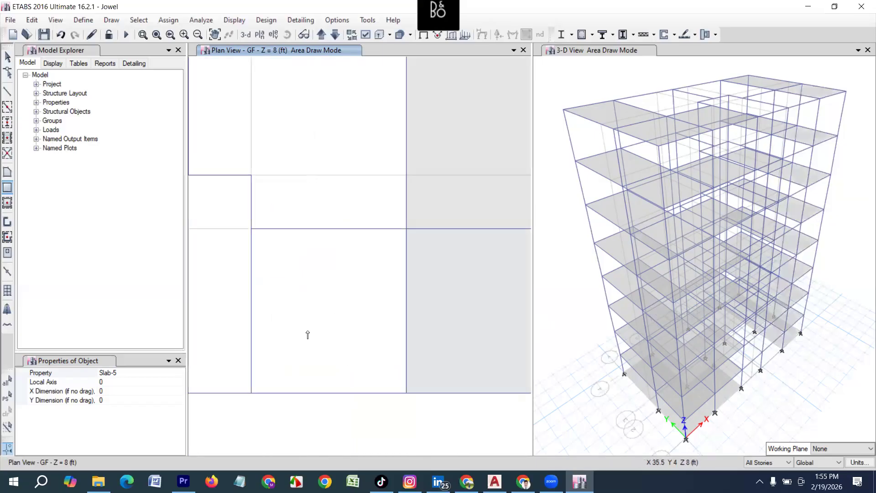
{"action": "left_click", "coordinate": [253, 230]}
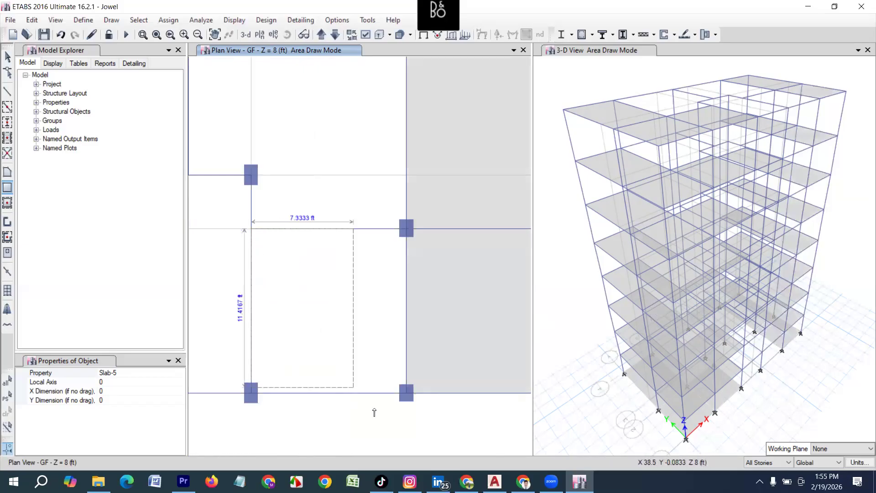
{"action": "left_click", "coordinate": [406, 395]}
{"action": "scroll", "coordinate": [409, 401], "scroll_direction": "down", "scroll_amount": 3}
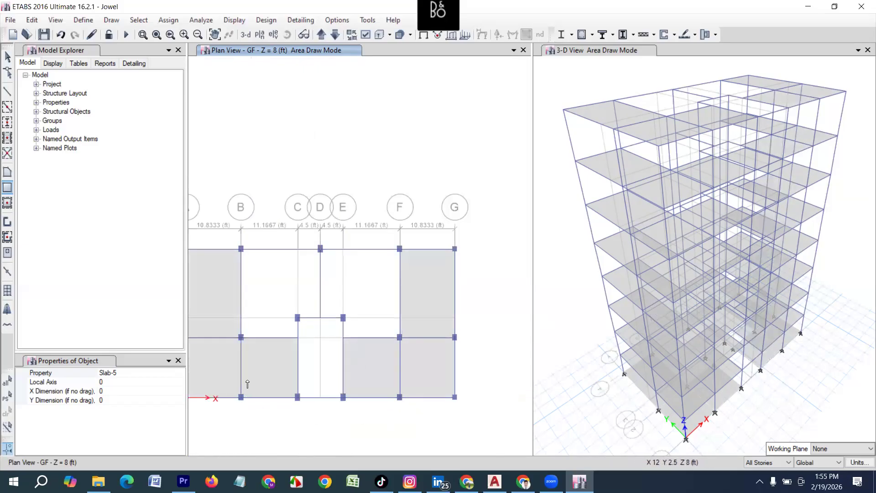
Draw a polygonal Slab-5 floor area through grid points B-4, B-2, C-2, C-3, D-3 and D-4 on all stories
{"action": "left_click", "coordinate": [7, 173]}
{"action": "scroll", "coordinate": [249, 252], "scroll_direction": "up", "scroll_amount": 3}
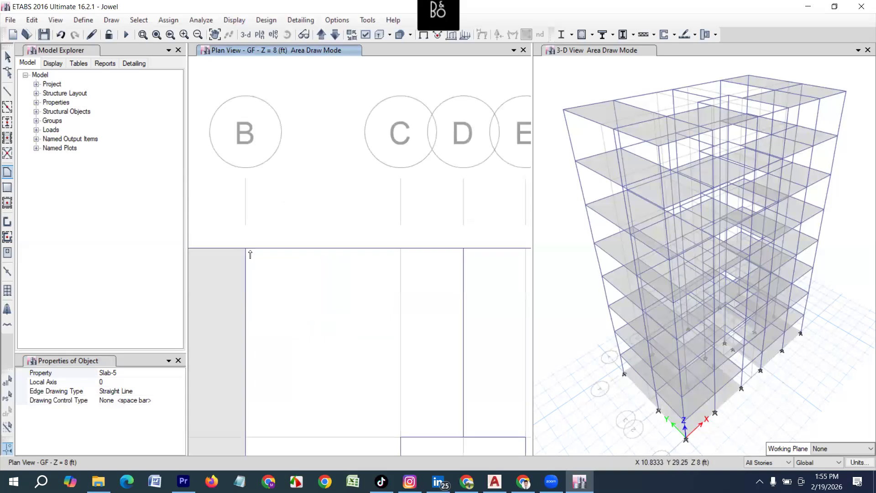
{"action": "scroll", "coordinate": [255, 212], "scroll_direction": "down", "scroll_amount": 3}
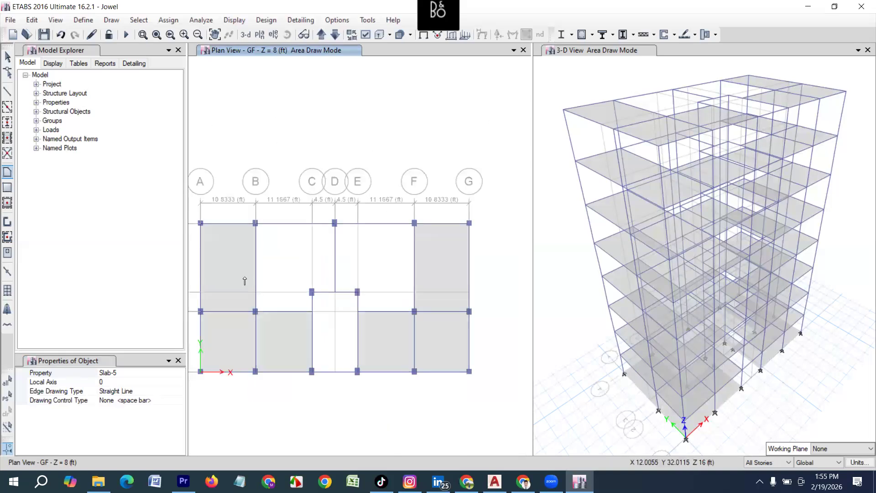
{"action": "scroll", "coordinate": [245, 281], "scroll_direction": "up", "scroll_amount": 3}
{"action": "left_click", "coordinate": [286, 329]}
{"action": "left_click", "coordinate": [440, 329]}
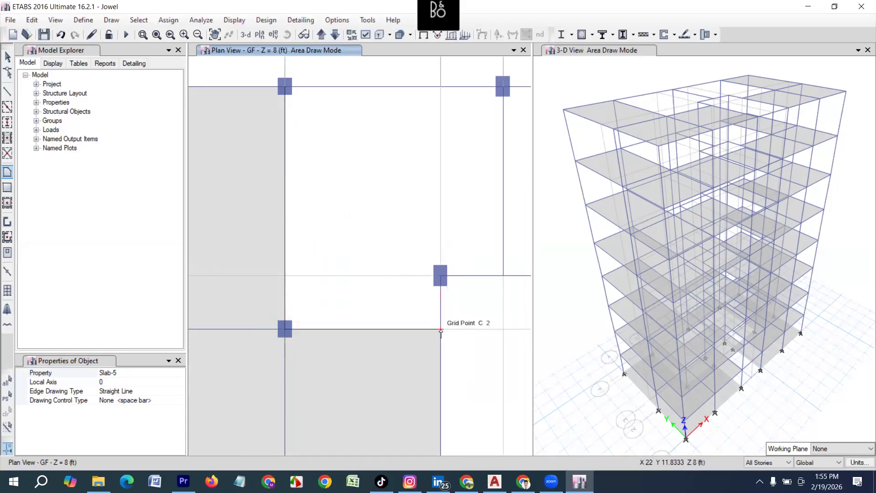
{"action": "left_click", "coordinate": [441, 276]}
{"action": "left_click", "coordinate": [503, 276]}
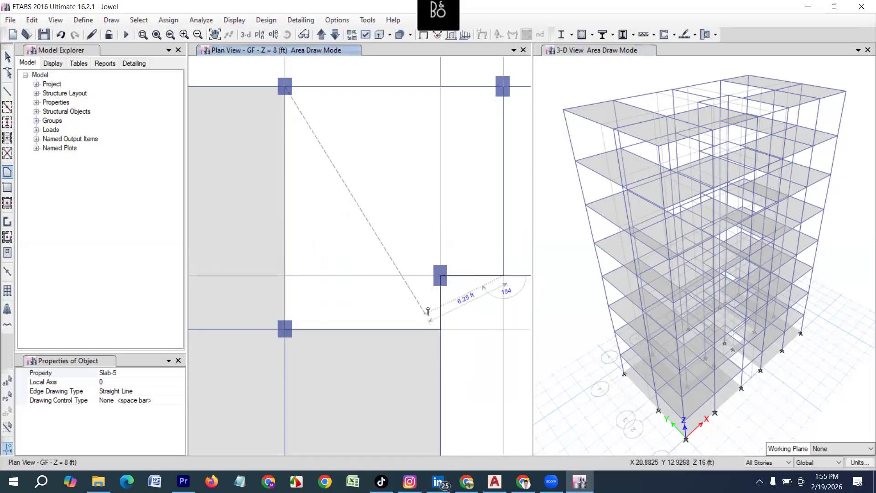
{"action": "left_click", "coordinate": [503, 90]}
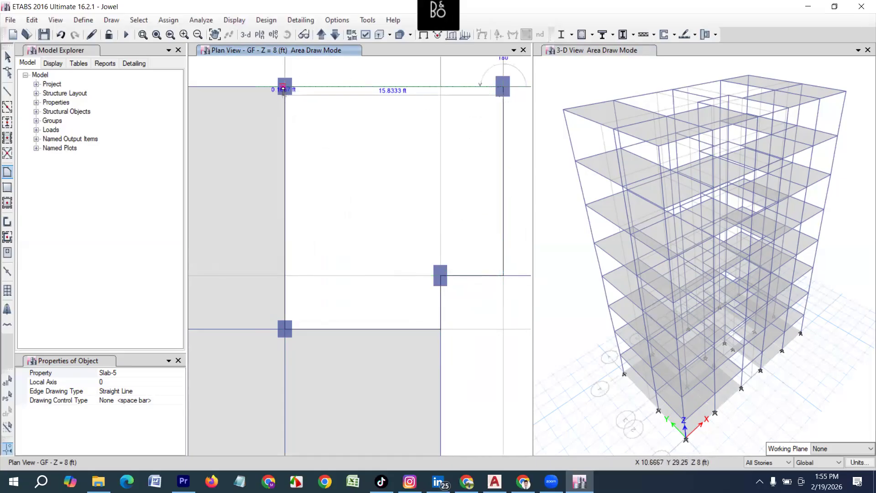
{"action": "double_click", "coordinate": [284, 94]}
{"action": "key", "text": "F3"}
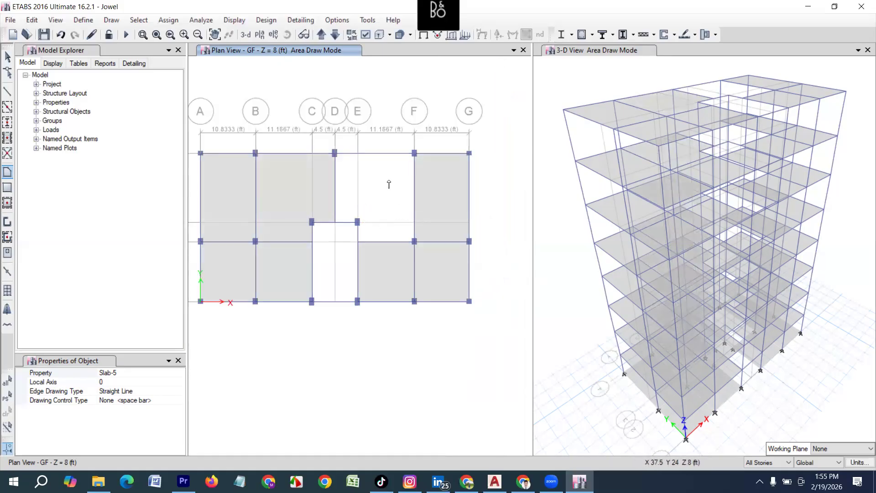
Draw a polygonal Slab-5 floor area through grid points D-4, F-4, F-2, E-2, E-3 and D-3, and end area drawing
{"action": "scroll", "coordinate": [356, 165], "scroll_direction": "up", "scroll_amount": 3}
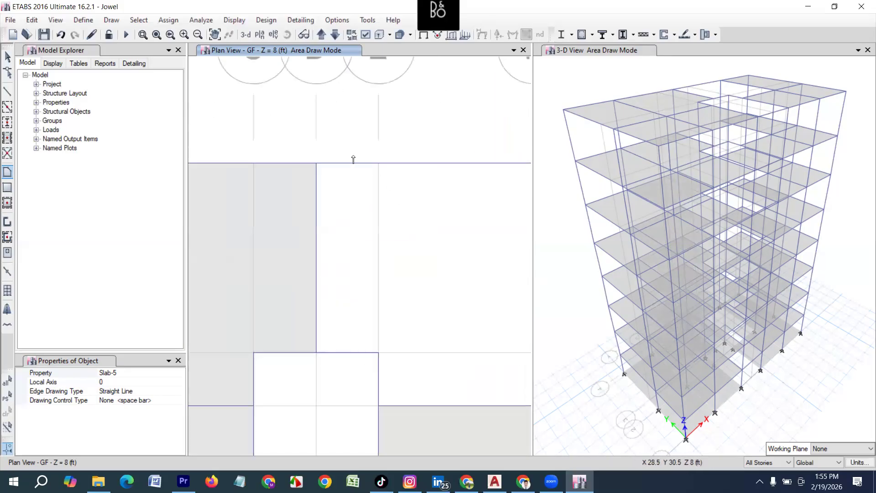
{"action": "left_click", "coordinate": [315, 167]}
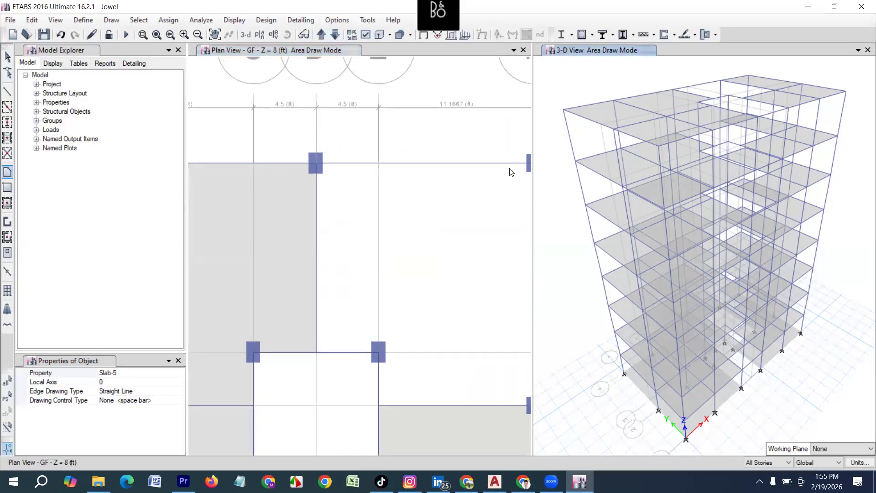
{"action": "scroll", "coordinate": [452, 169], "scroll_direction": "down", "scroll_amount": 6}
{"action": "scroll", "coordinate": [443, 169], "scroll_direction": "up", "scroll_amount": 3}
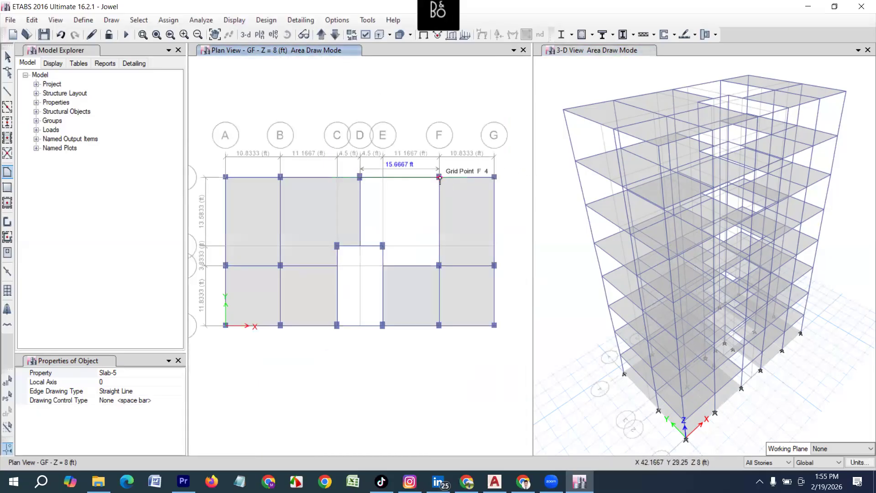
{"action": "scroll", "coordinate": [440, 196], "scroll_direction": "up", "scroll_amount": 5}
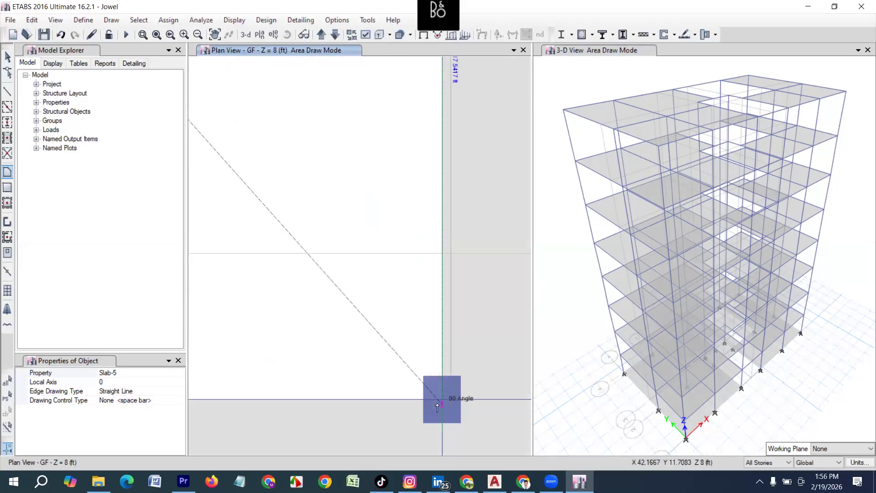
{"action": "left_click", "coordinate": [441, 401]}
{"action": "scroll", "coordinate": [442, 401], "scroll_direction": "down", "scroll_amount": 3}
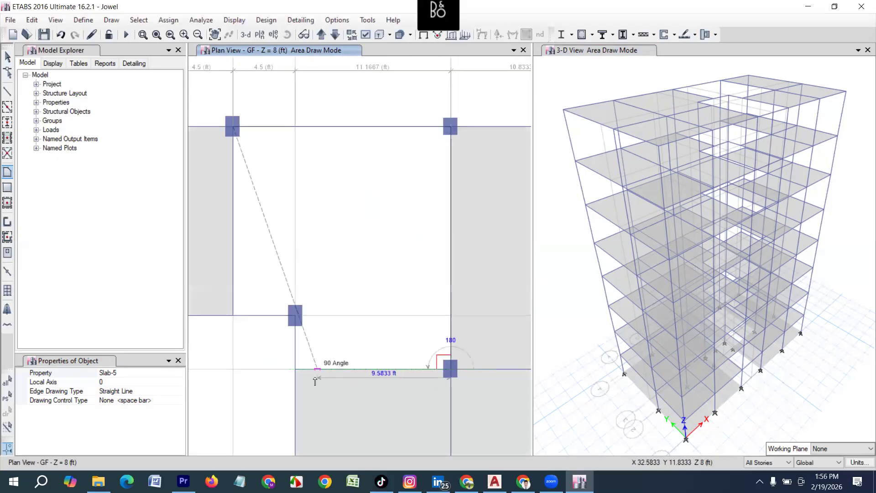
{"action": "left_click", "coordinate": [295, 369]}
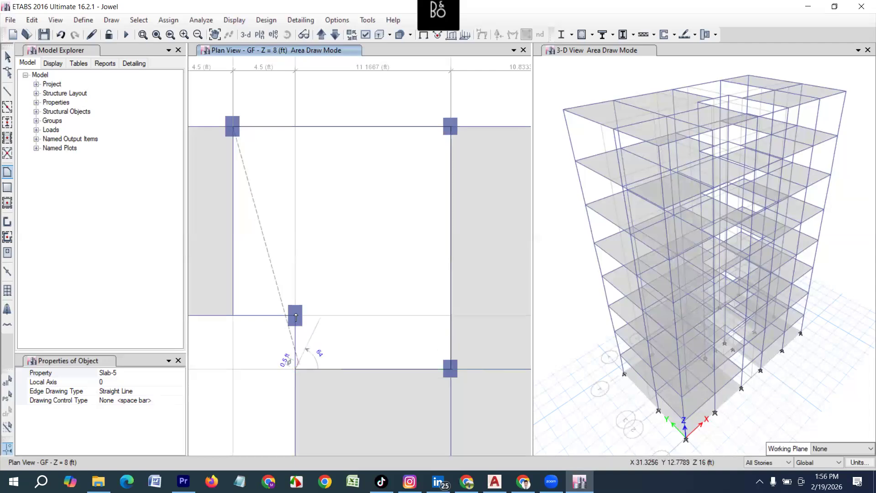
{"action": "left_click", "coordinate": [295, 314]}
{"action": "left_click", "coordinate": [232, 315]}
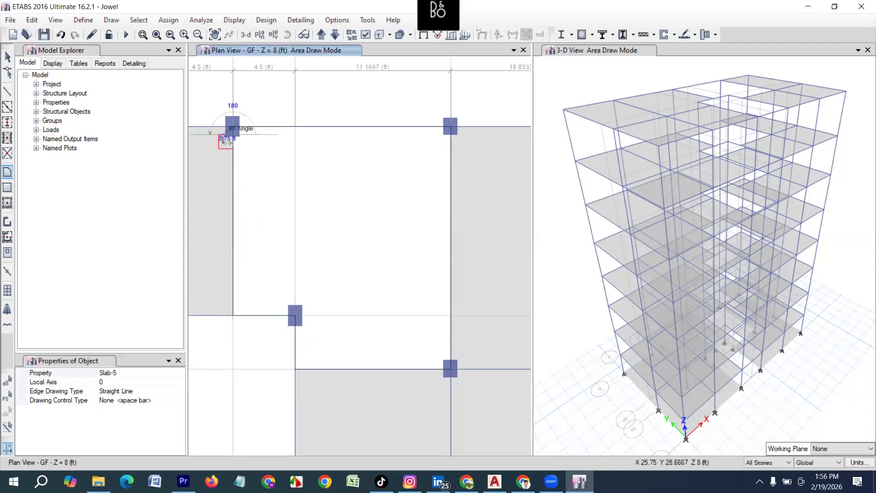
{"action": "scroll", "coordinate": [230, 128], "scroll_direction": "up", "scroll_amount": 3}
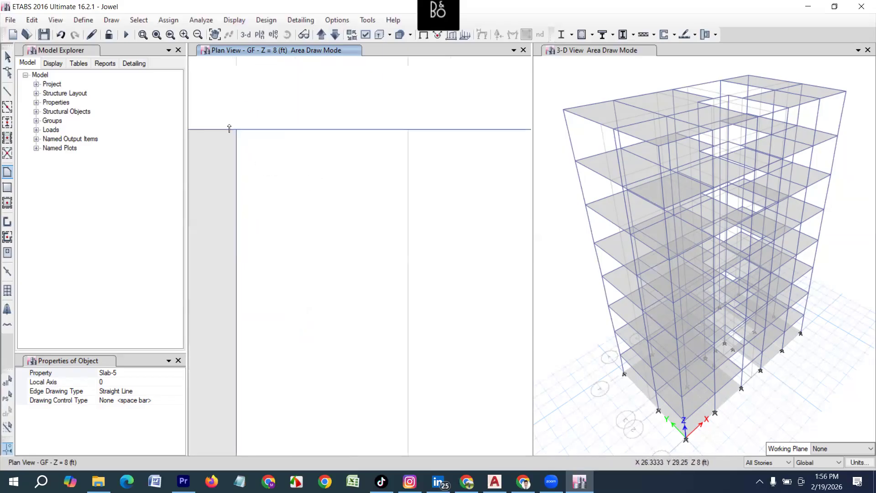
{"action": "double_click", "coordinate": [238, 131]}
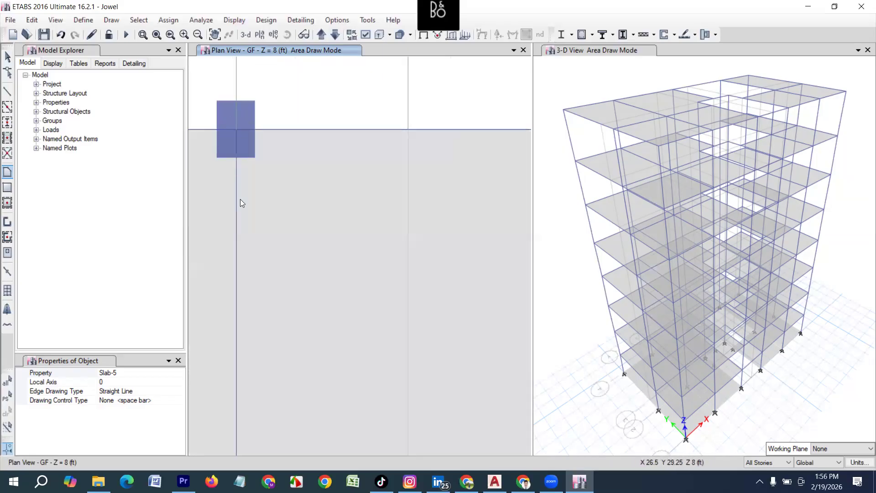
{"action": "scroll", "coordinate": [241, 203], "scroll_direction": "down", "scroll_amount": 4}
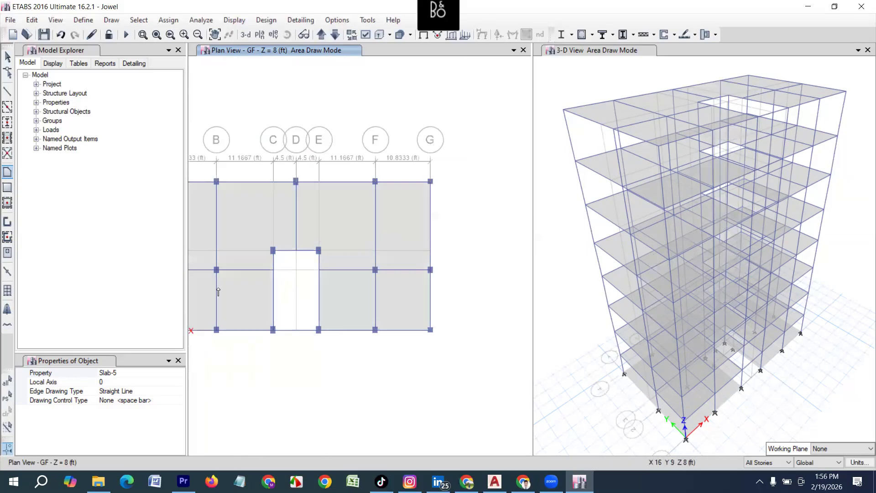
{"action": "key", "text": "Escape"}
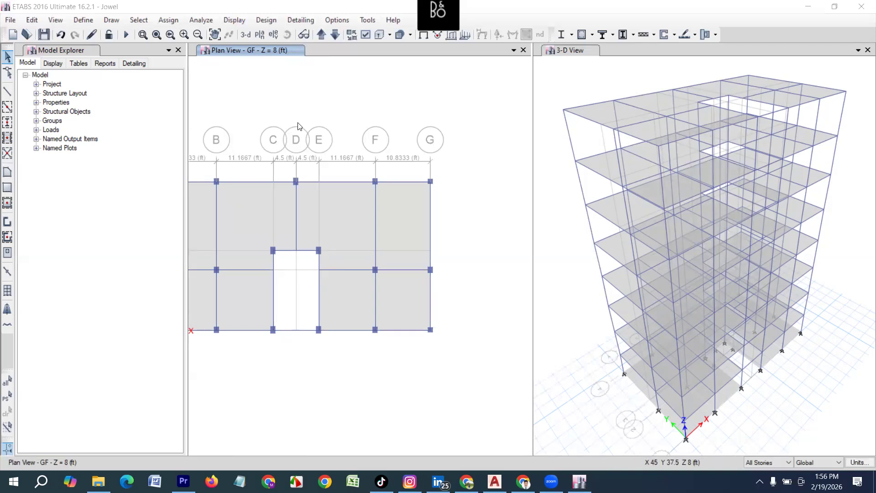
Switch the plan view from GF to the TOP story
{"action": "scroll", "coordinate": [399, 262], "scroll_direction": "down", "scroll_amount": 4}
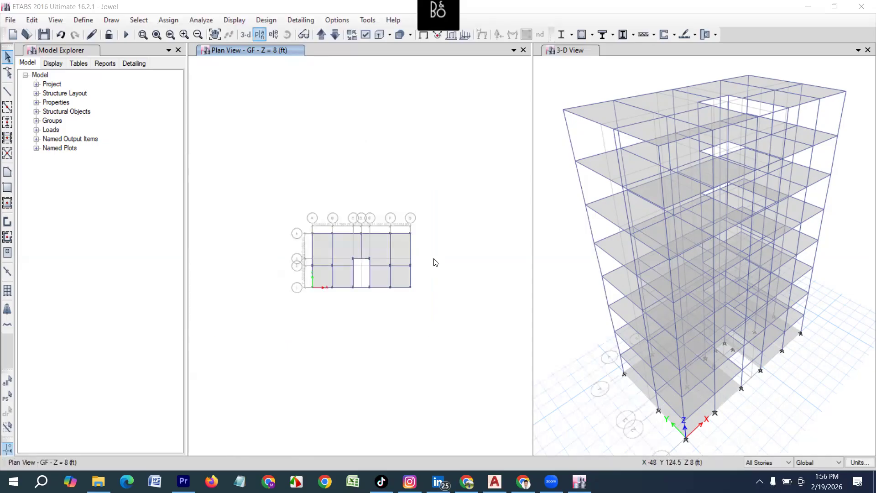
{"action": "left_click", "coordinate": [260, 34]}
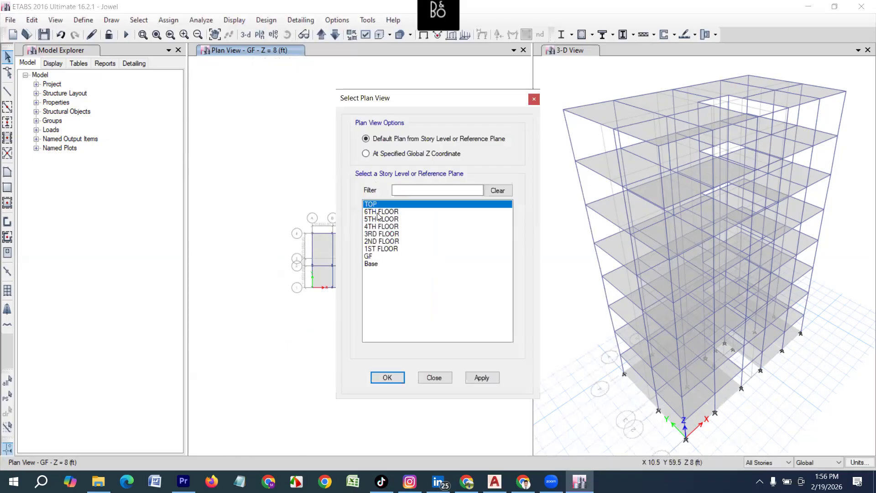
{"action": "left_click", "coordinate": [388, 377]}
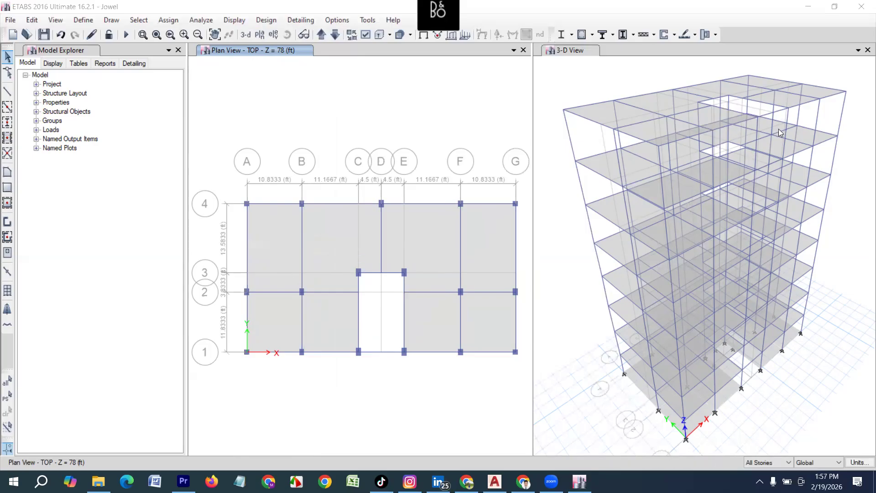
Limit edits to One Story and delete the TOP story's slabs, beams and columns between grid lines A and B
{"action": "left_click", "coordinate": [767, 462]}
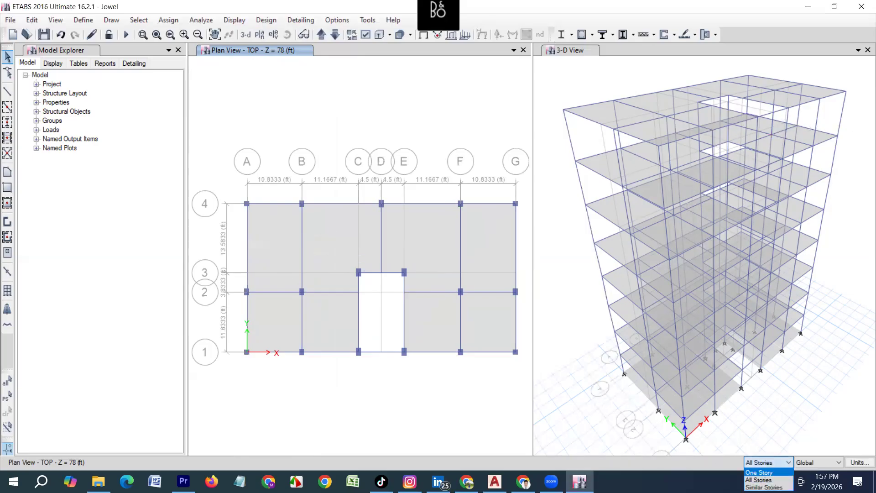
{"action": "left_click", "coordinate": [758, 472]}
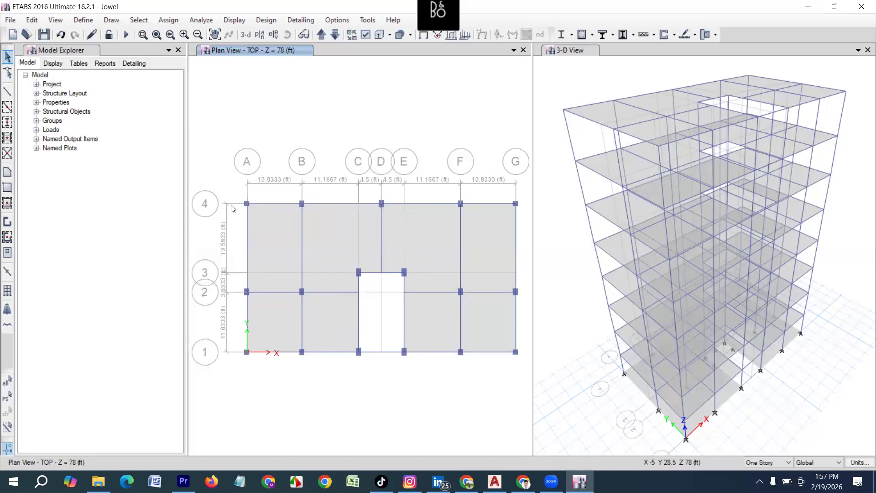
{"action": "left_click_drag", "start_coordinate": [244, 201], "coordinate": [323, 371]}
{"action": "key", "text": "Delete"}
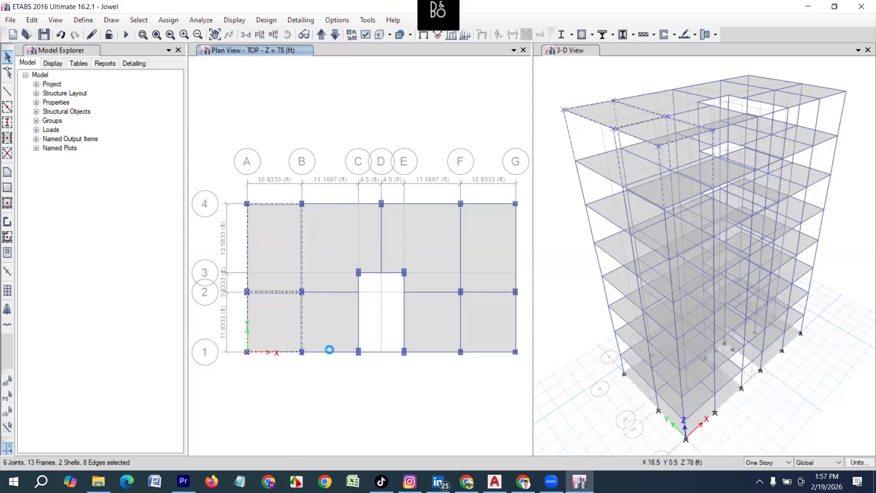
Delete the TOP story's remaining slabs, beams and columns outside the core frame between grid lines C–E and 1–3
{"action": "mouse_move", "coordinate": [294, 200]}
{"action": "left_mouse_down"}
{"action": "mouse_move", "coordinate": [327, 379]}
{"action": "mouse_move", "coordinate": [283, 192]}
{"action": "left_mouse_up"}
{"action": "key", "text": "Delete"}
{"action": "left_click_drag", "start_coordinate": [528, 197], "coordinate": [350, 247]}
{"action": "key", "text": "Delete"}
{"action": "left_click_drag", "start_coordinate": [525, 374], "coordinate": [442, 263]}
{"action": "key", "text": "Delete"}
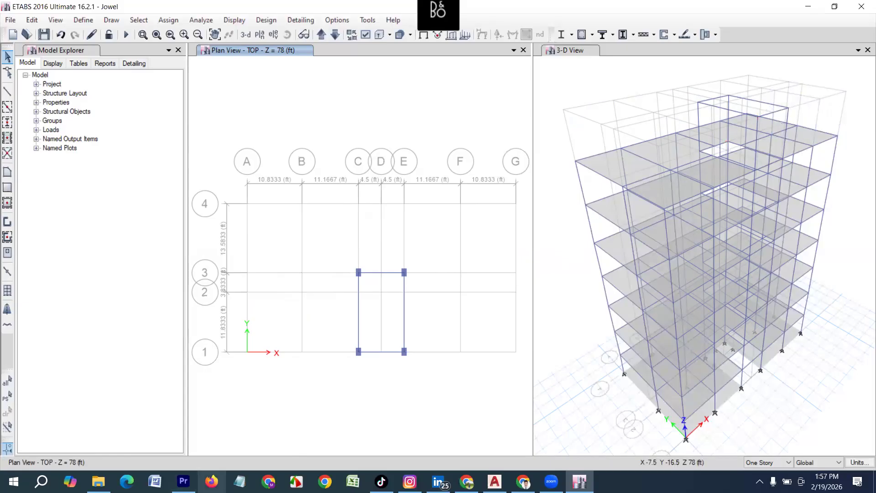
Draw a rectangular Slab-5 floor on the TOP story from grid point C-3 to E-1 and check it in 3D
{"action": "left_click", "coordinate": [8, 187]}
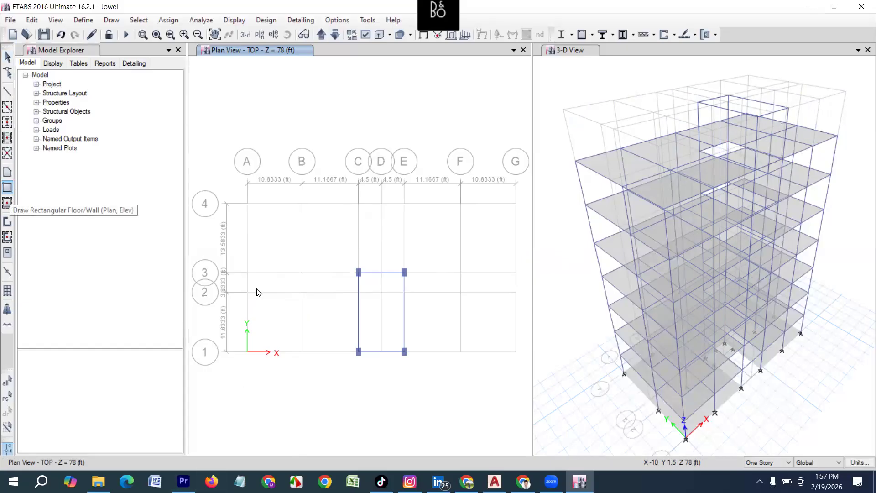
{"action": "left_click_drag", "start_coordinate": [359, 272], "coordinate": [404, 351]}
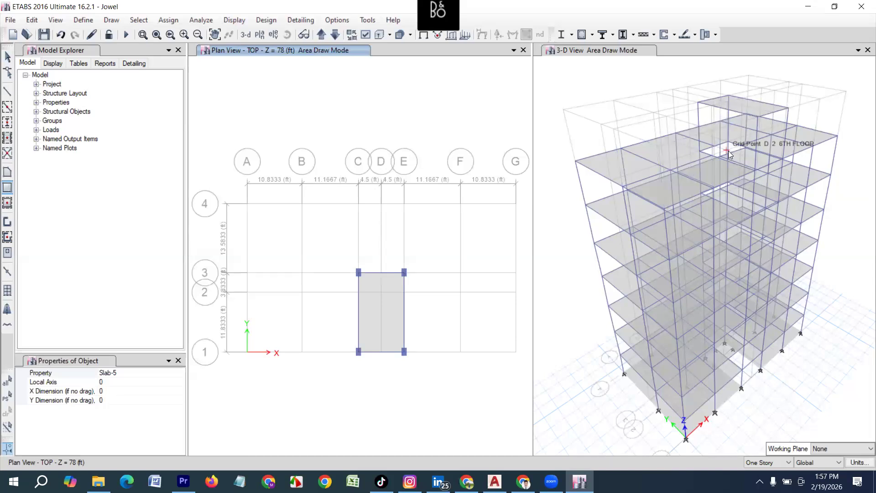
{"action": "scroll", "coordinate": [650, 206], "scroll_direction": "up", "scroll_amount": 3}
{"action": "scroll", "coordinate": [608, 215], "scroll_direction": "down", "scroll_amount": 5}
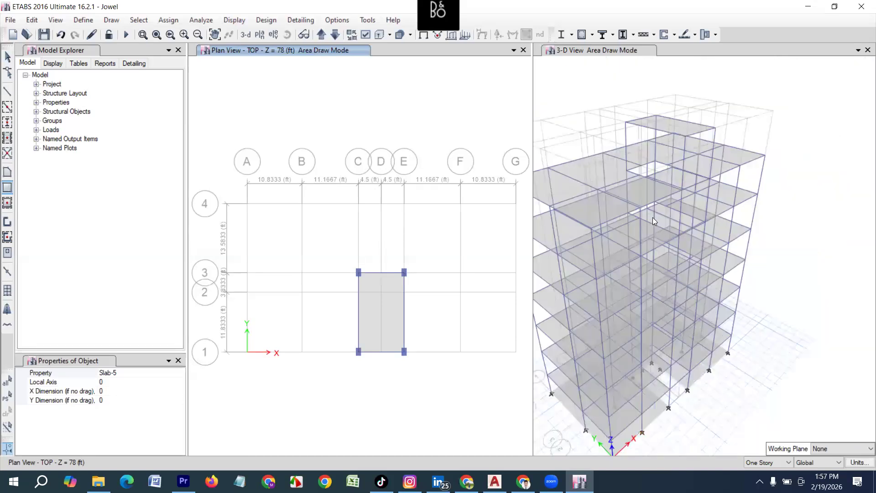
{"action": "scroll", "coordinate": [665, 218], "scroll_direction": "up", "scroll_amount": 3}
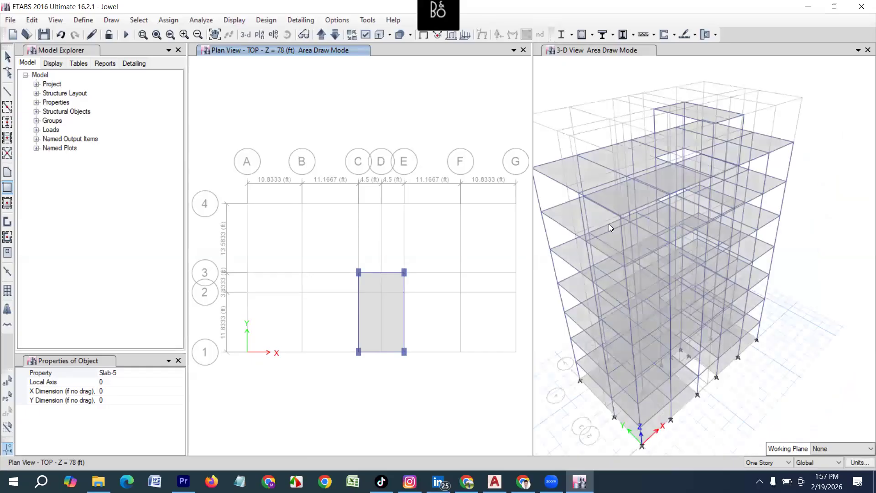
Switch the plan view to Base and delete its floor slabs between grid lines A and F on the grid line 4 side
{"action": "left_click", "coordinate": [259, 34]}
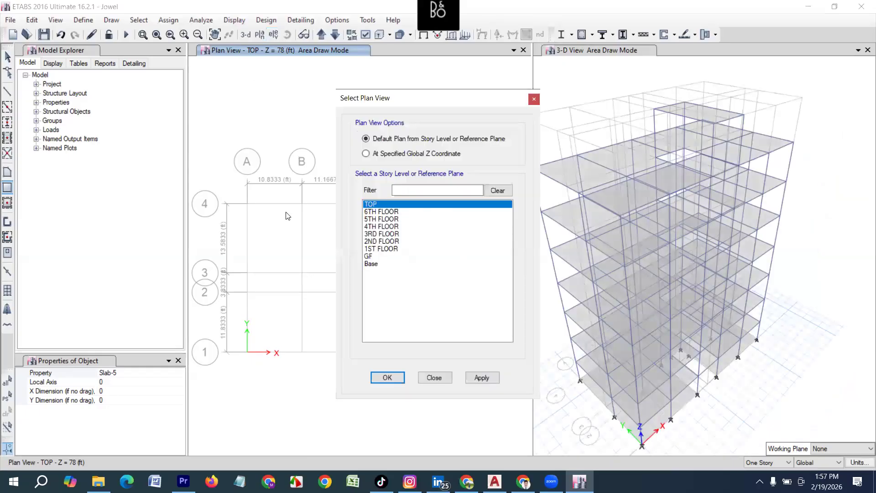
{"action": "left_click", "coordinate": [374, 263]}
{"action": "left_click", "coordinate": [387, 377]}
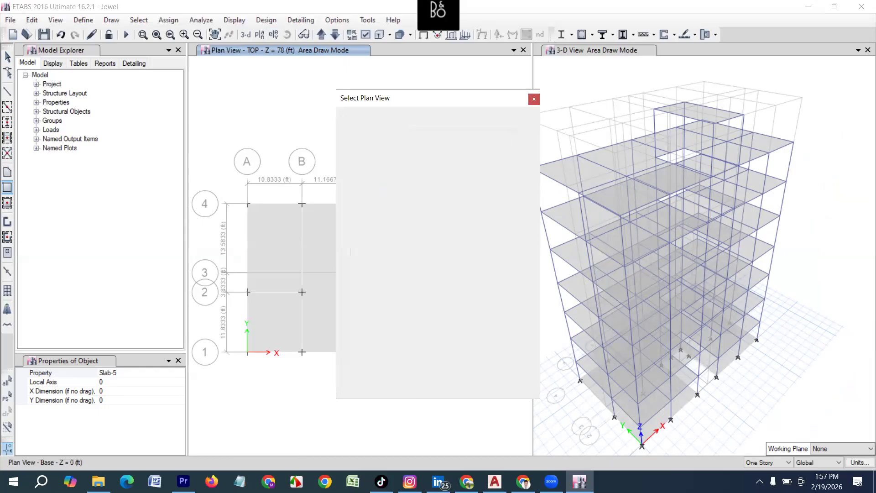
{"action": "left_click", "coordinate": [7, 57]}
{"action": "left_click", "coordinate": [278, 249]}
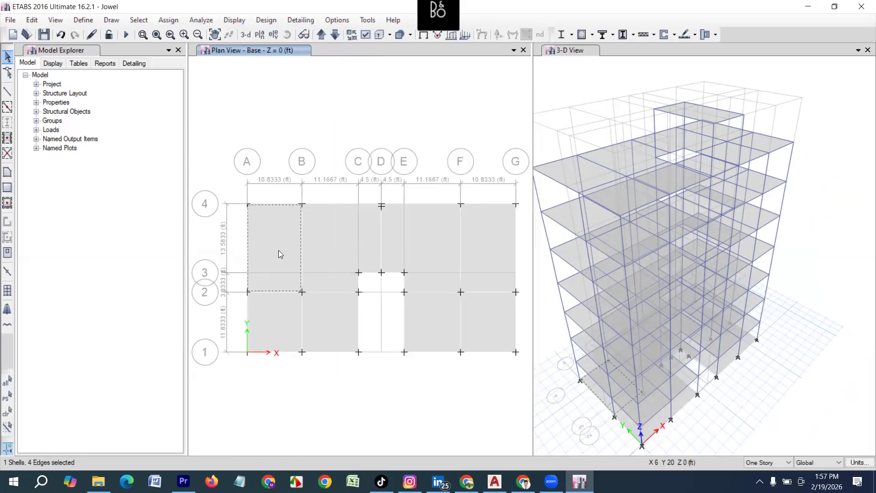
{"action": "key", "text": "Delete"}
{"action": "left_click", "coordinate": [337, 252]}
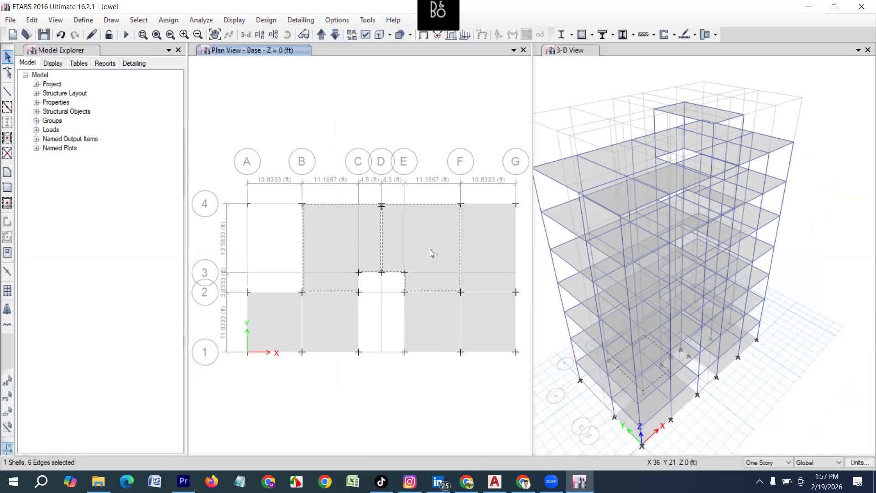
{"action": "key", "text": "Delete"}
Delete the remaining Base slabs: both panels between F and G, and the panels between grid lines 1 and 2 from A to F
{"action": "left_click", "coordinate": [489, 317]}
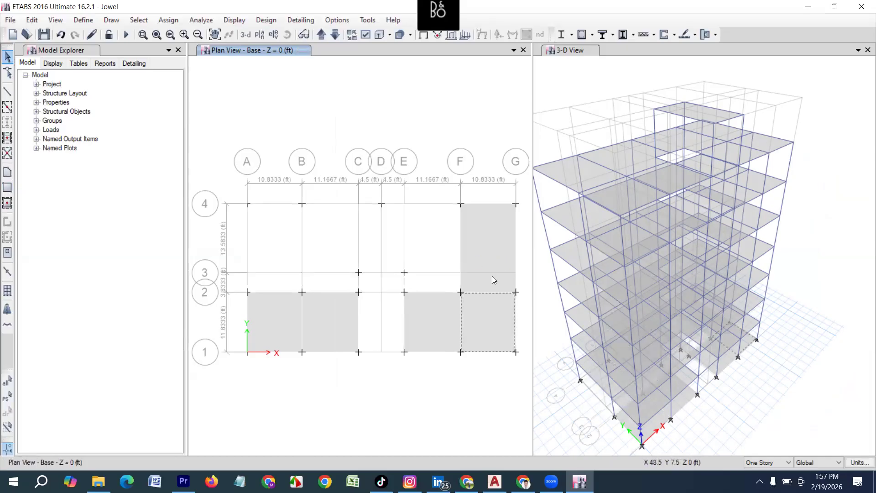
{"action": "key", "text": "Delete"}
{"action": "left_click", "coordinate": [492, 276]}
{"action": "key", "text": "Delete"}
{"action": "left_click", "coordinate": [447, 319]}
{"action": "left_click", "coordinate": [334, 318]}
{"action": "key", "text": "Delete"}
{"action": "left_click", "coordinate": [274, 314]}
{"action": "key", "text": "Delete"}
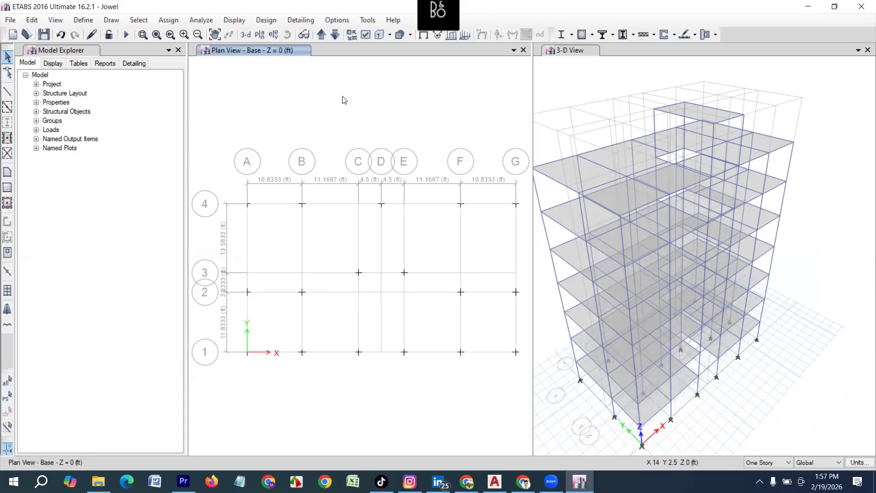
Move the plan view up one story to GF and save the model
{"action": "left_click", "coordinate": [321, 34]}
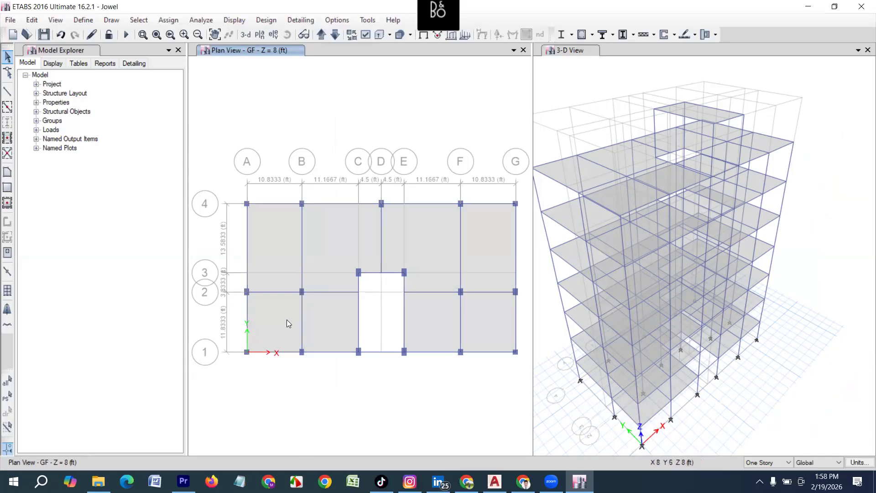
{"action": "key", "text": "ctrl+s"}
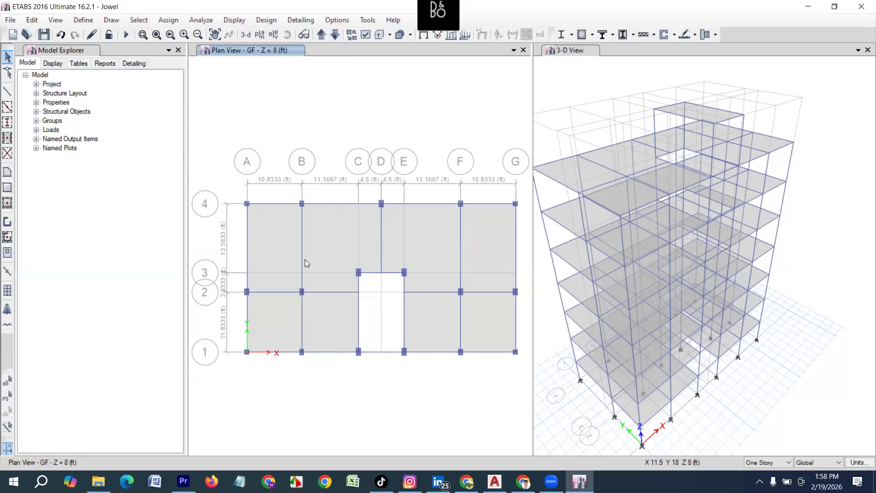
{"action": "key", "text": "ctrl+s"}
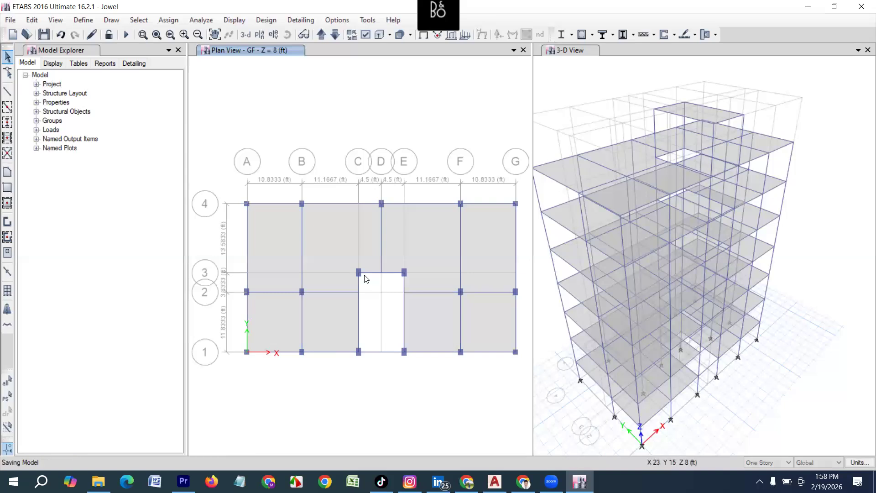